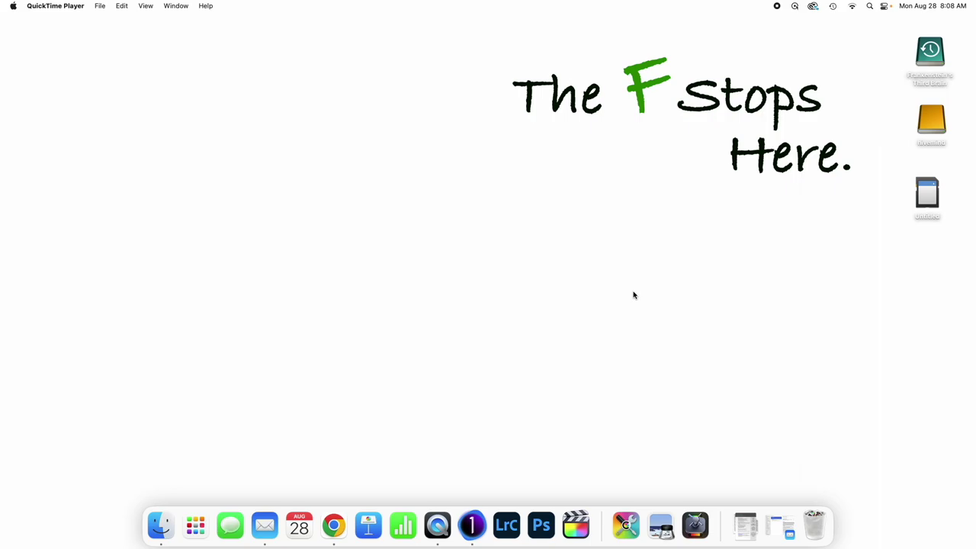
pyautogui.click(644, 33)
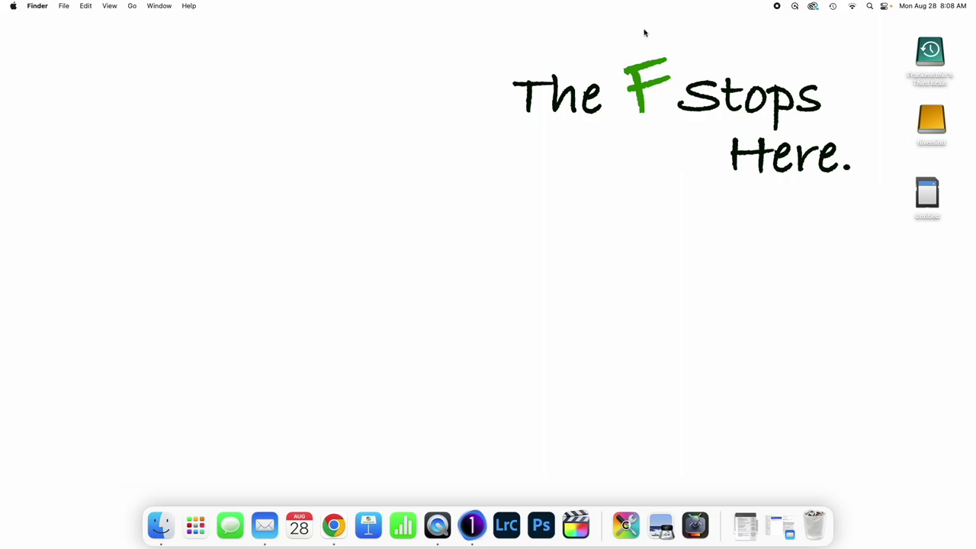
pyautogui.moveTo(927, 194); pyautogui.dragTo(506, 198)
pyautogui.click(556, 183)
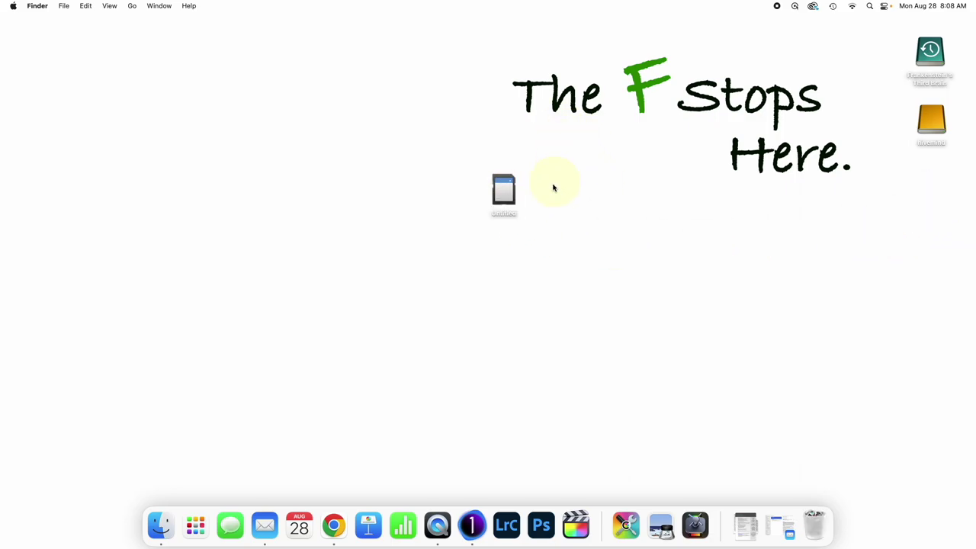
pyautogui.moveTo(513, 193); pyautogui.dragTo(848, 178)
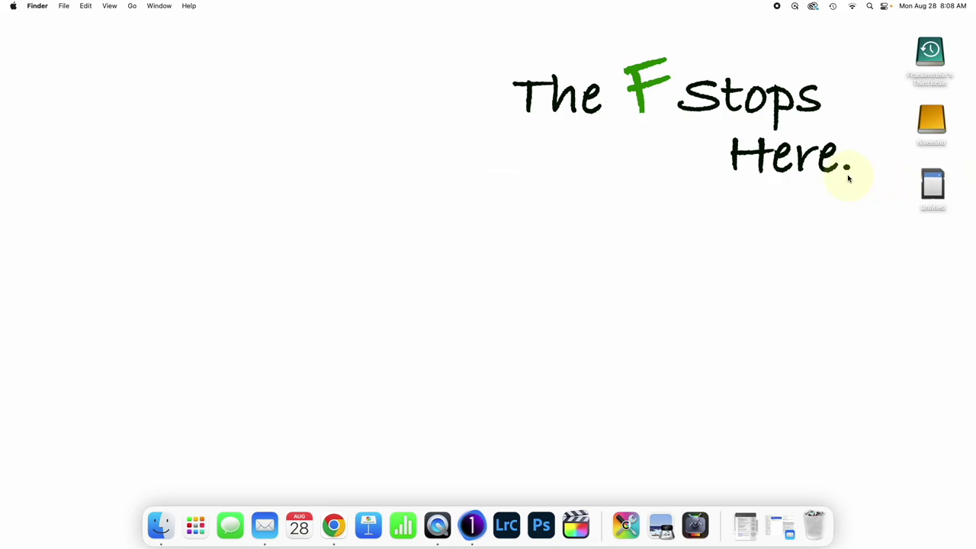
pyautogui.click(932, 125)
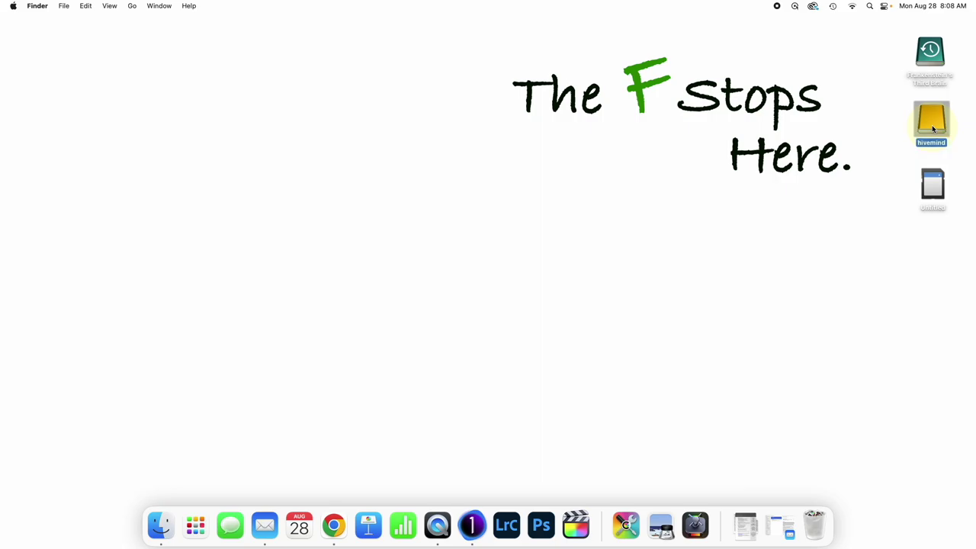
pyautogui.moveTo(931, 125); pyautogui.dragTo(586, 203)
pyautogui.click(633, 214)
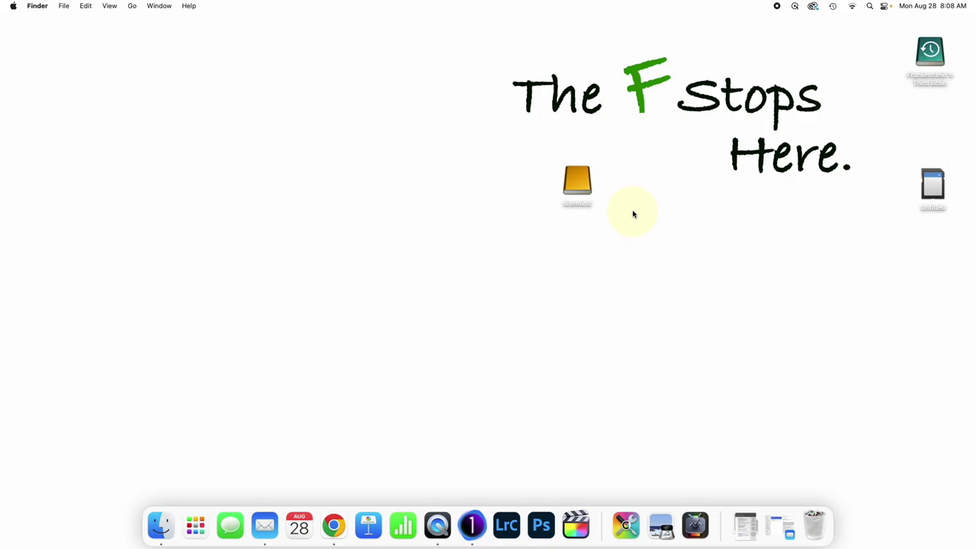
pyautogui.moveTo(576, 183); pyautogui.dragTo(902, 134)
pyautogui.click(884, 129)
# Switch to Capture One and open the Import Images window for the primary catalog
pyautogui.click(472, 532)
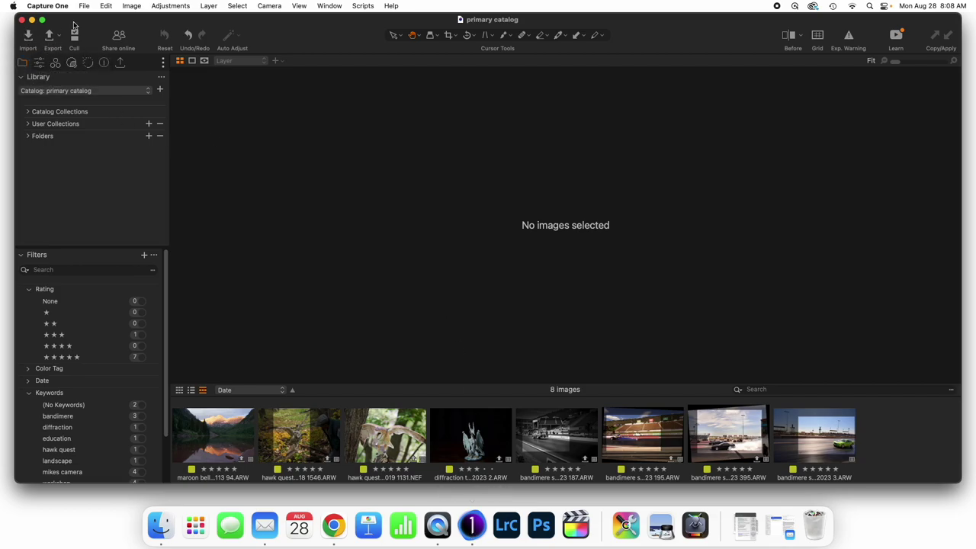
pyautogui.click(86, 7)
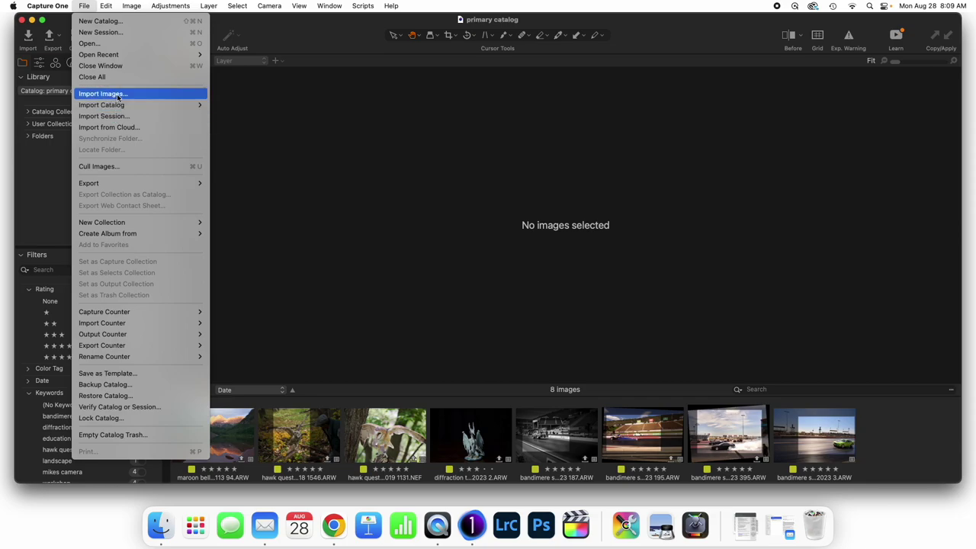
pyautogui.click(27, 41)
pyautogui.click(28, 40)
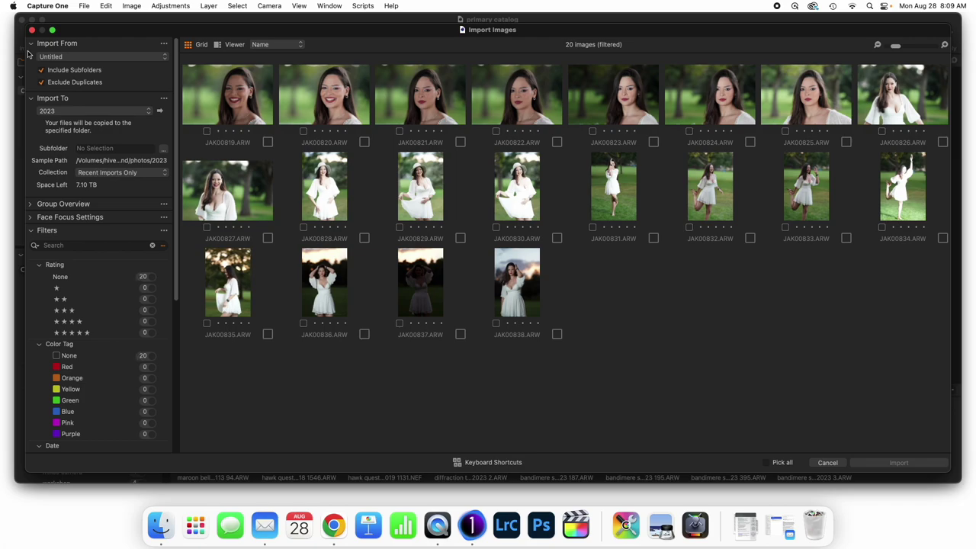
pyautogui.moveTo(364, 32)
pyautogui.mouseDown()
pyautogui.moveTo(350, 39)
pyautogui.moveTo(354, 33)
pyautogui.mouseUp()
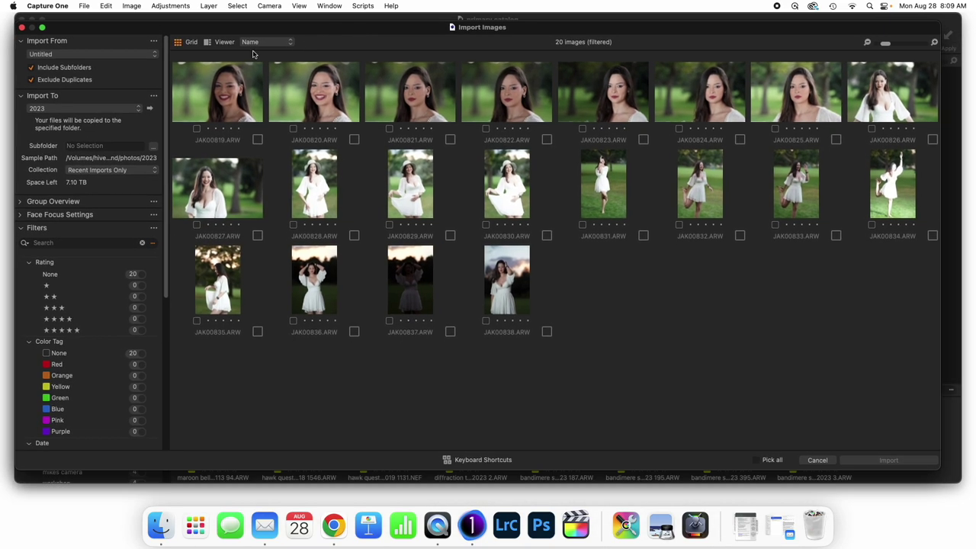
# Collapse the import settings sections, including Import To, Filters and Naming, leaving only Import From expanded
pyautogui.click(21, 97)
pyautogui.click(22, 135)
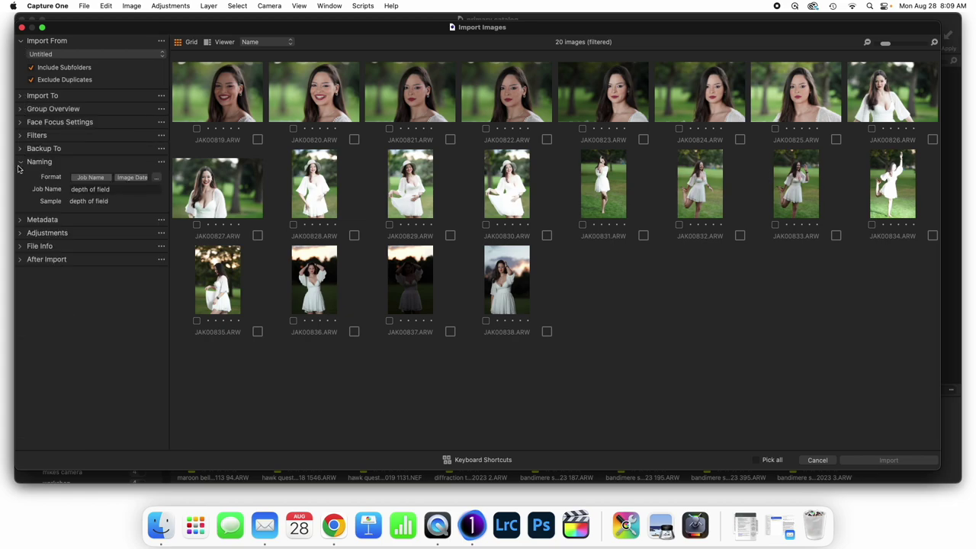
pyautogui.click(21, 163)
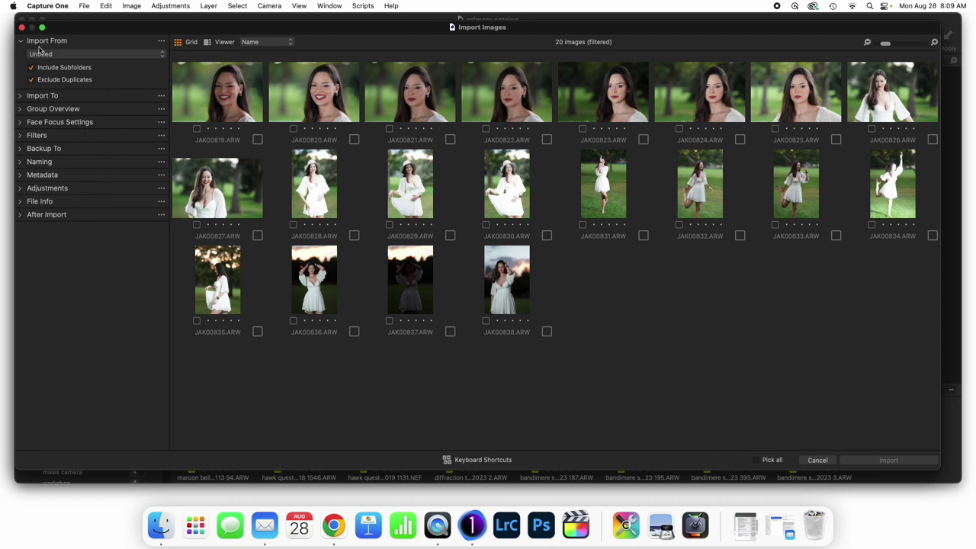
# Set the import source to the 100MSDCF folder inside DCIM on the Untitled memory card
pyautogui.click(91, 57)
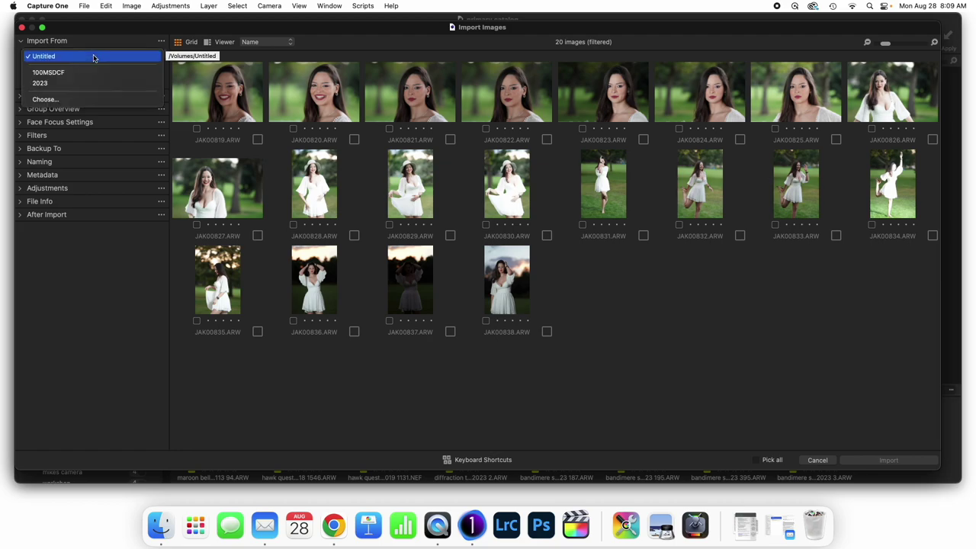
pyautogui.click(74, 99)
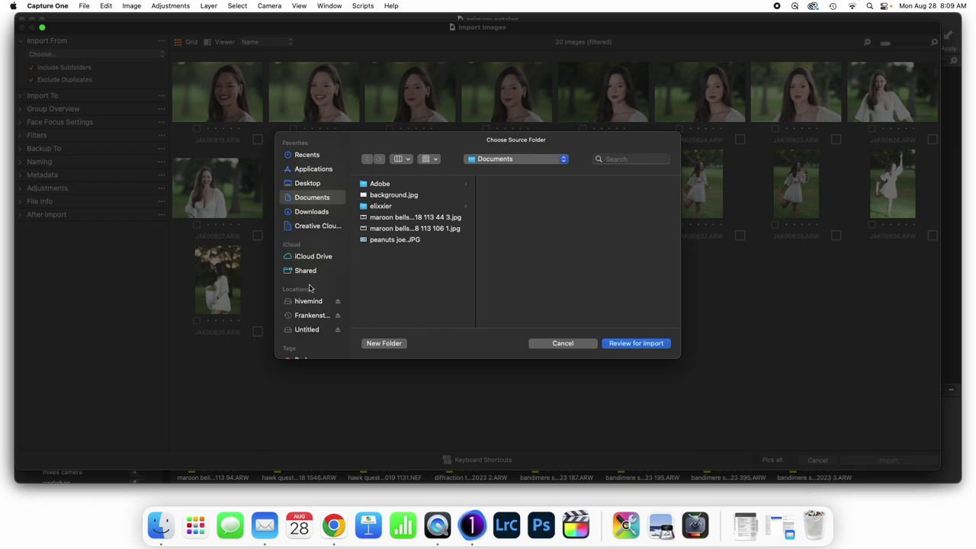
pyautogui.scroll(-5, 311, 287)
pyautogui.scroll(6, 312, 288)
pyautogui.click(307, 331)
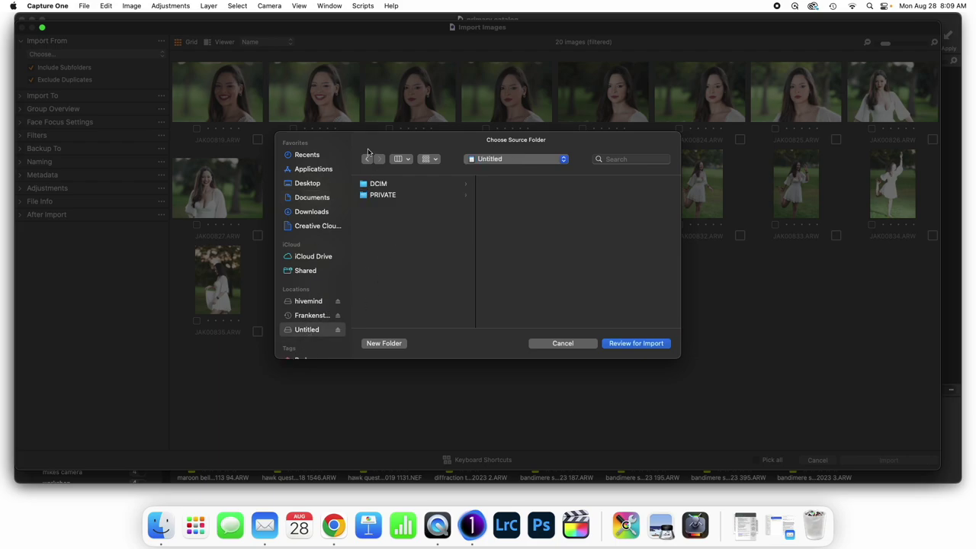
pyautogui.click(387, 186)
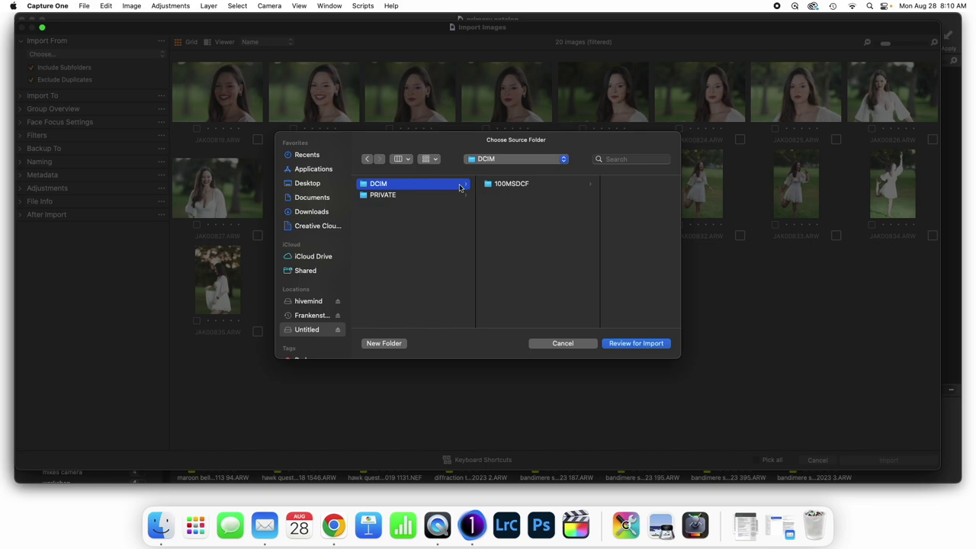
pyautogui.click(509, 187)
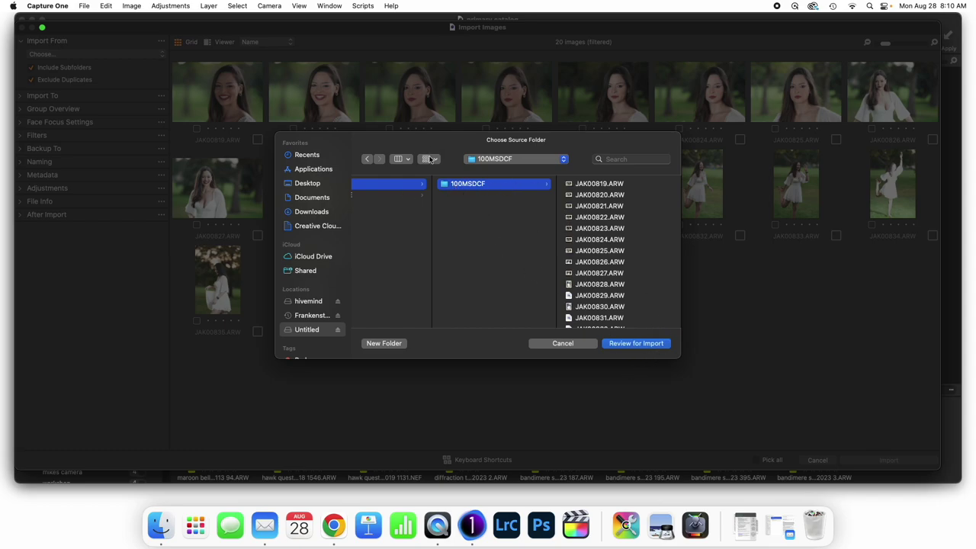
pyautogui.click(639, 345)
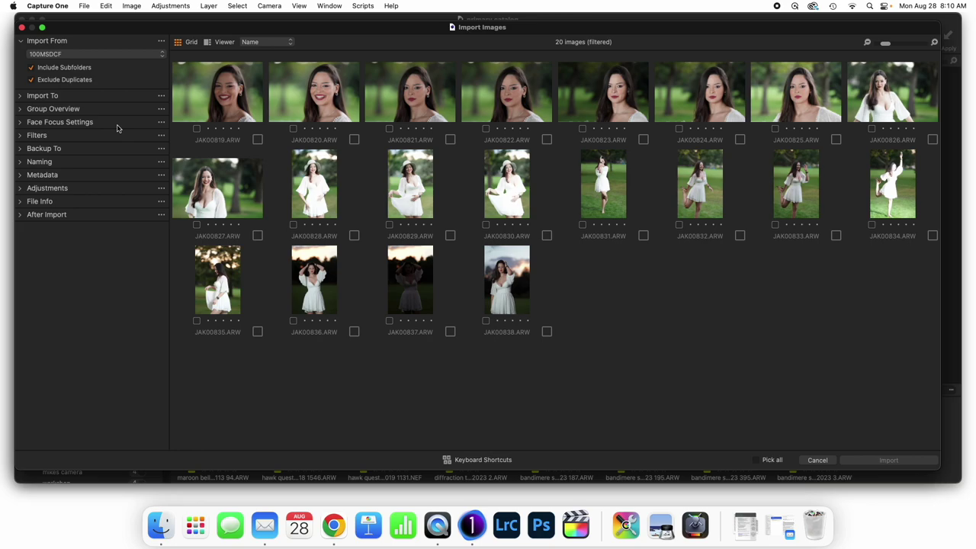
# Review the available import source folders, and open the list of Import To destinations
pyautogui.click(48, 71)
pyautogui.click(83, 55)
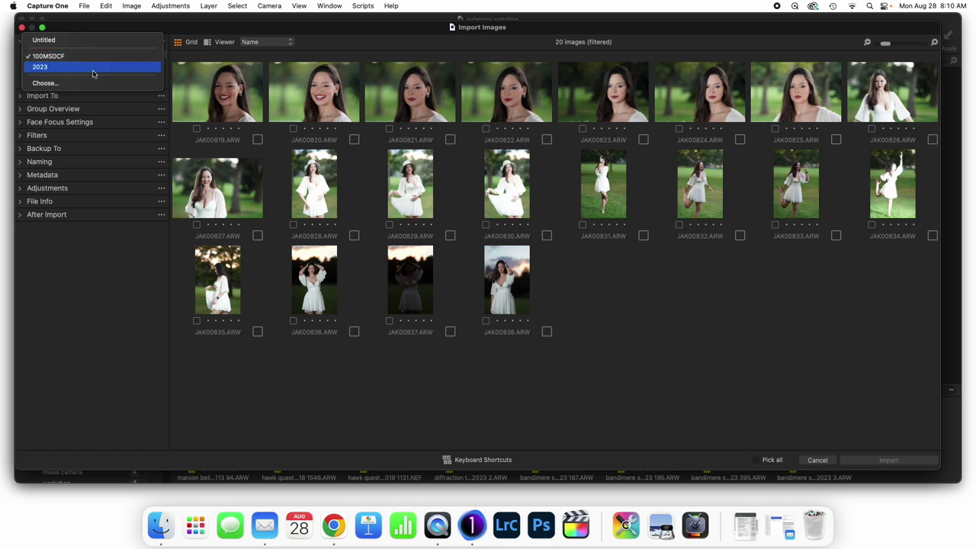
pyautogui.click(121, 248)
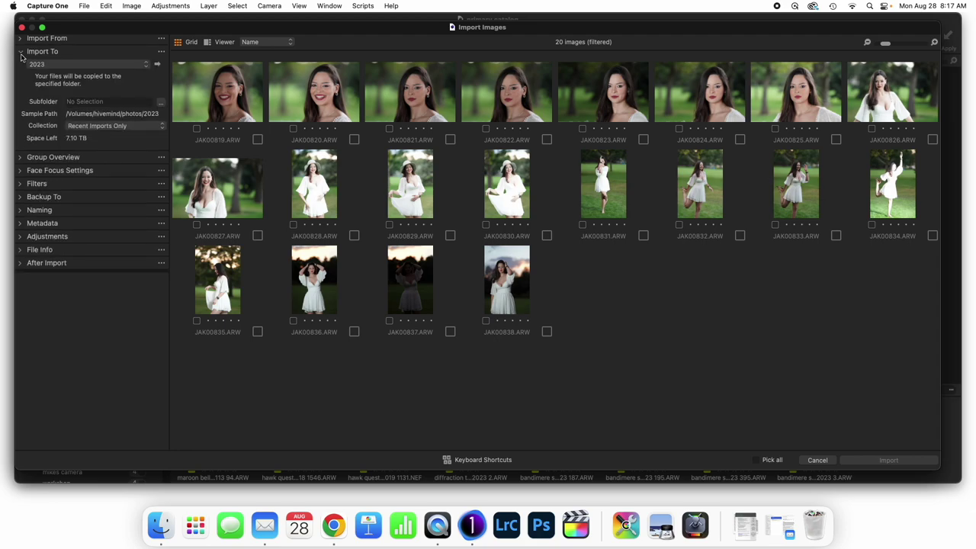
pyautogui.click(142, 68)
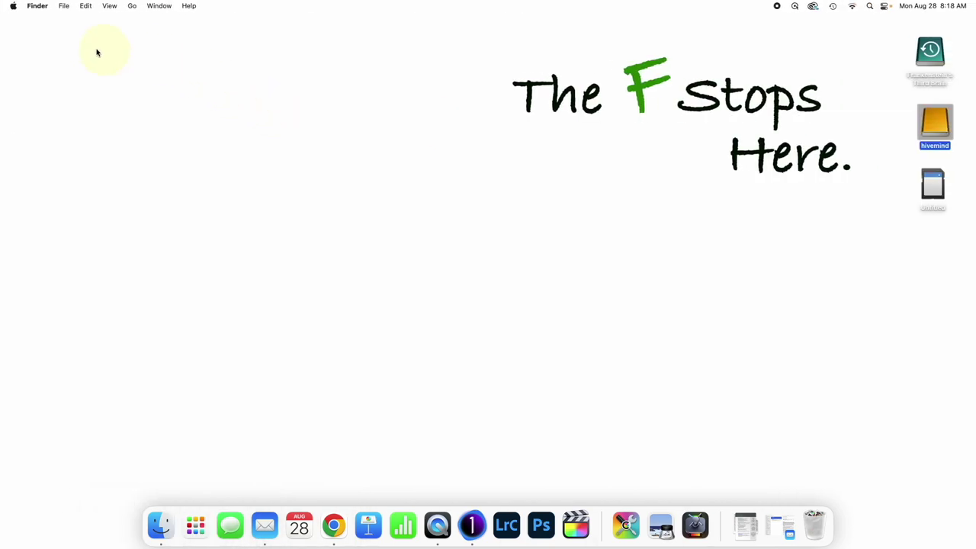
# Switch to Finder and open the home folder's Pictures folder in a new window
pyautogui.click(64, 6)
pyautogui.click(89, 21)
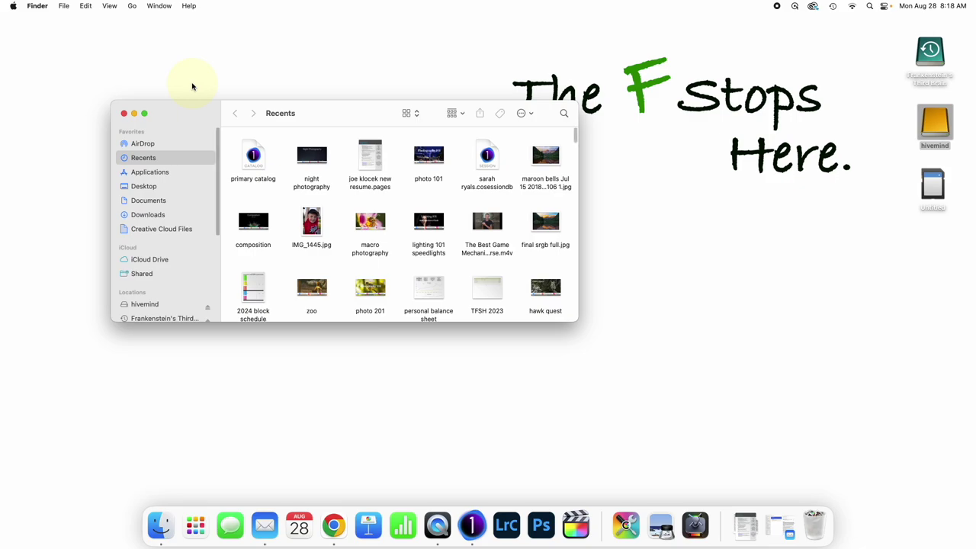
pyautogui.click(133, 6)
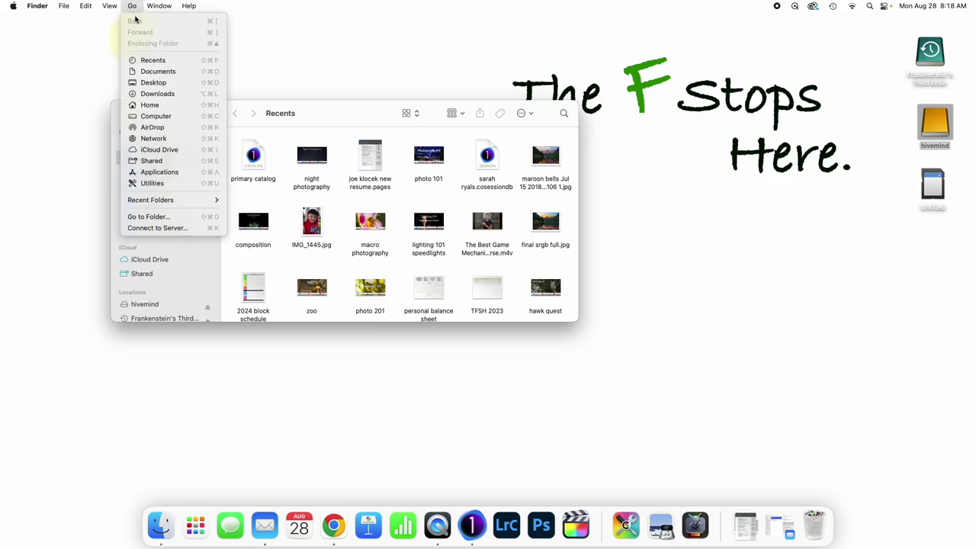
pyautogui.click(160, 109)
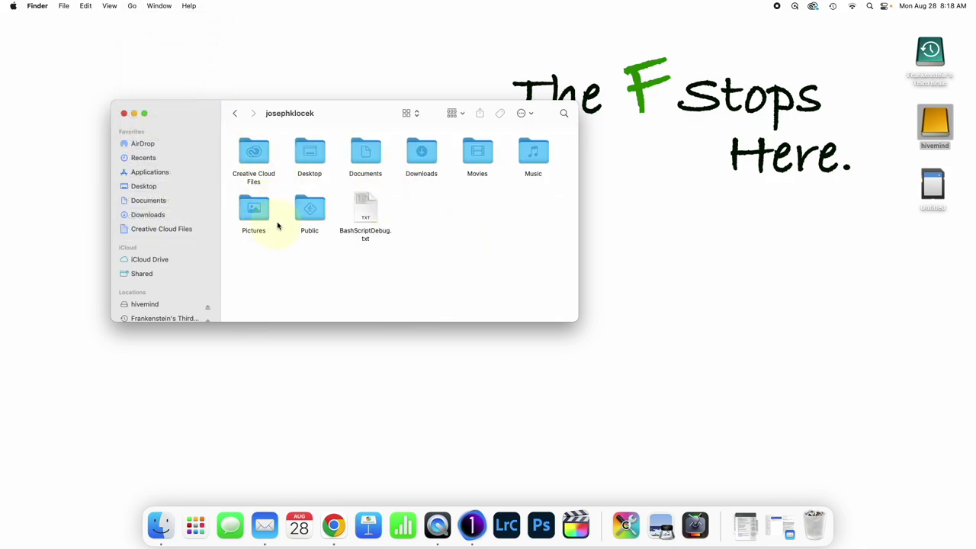
pyautogui.doubleClick(262, 214)
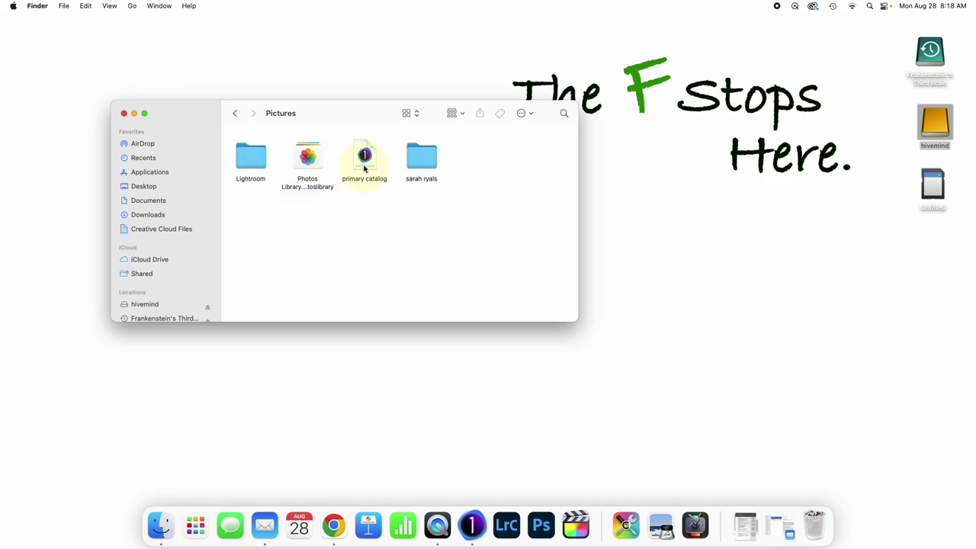
# Show the package contents of the primary catalog file in the Pictures folder
pyautogui.click(365, 160)
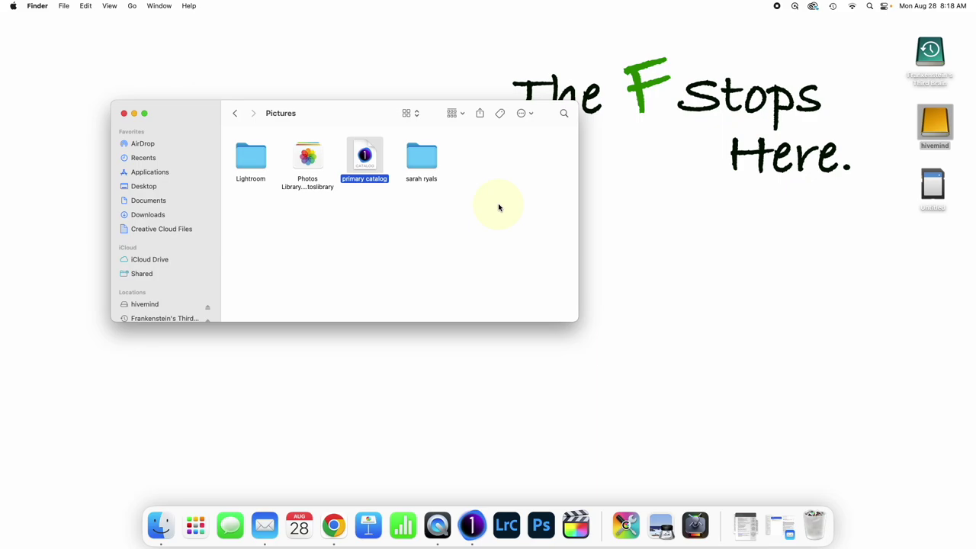
pyautogui.click(369, 190)
pyautogui.click(363, 183)
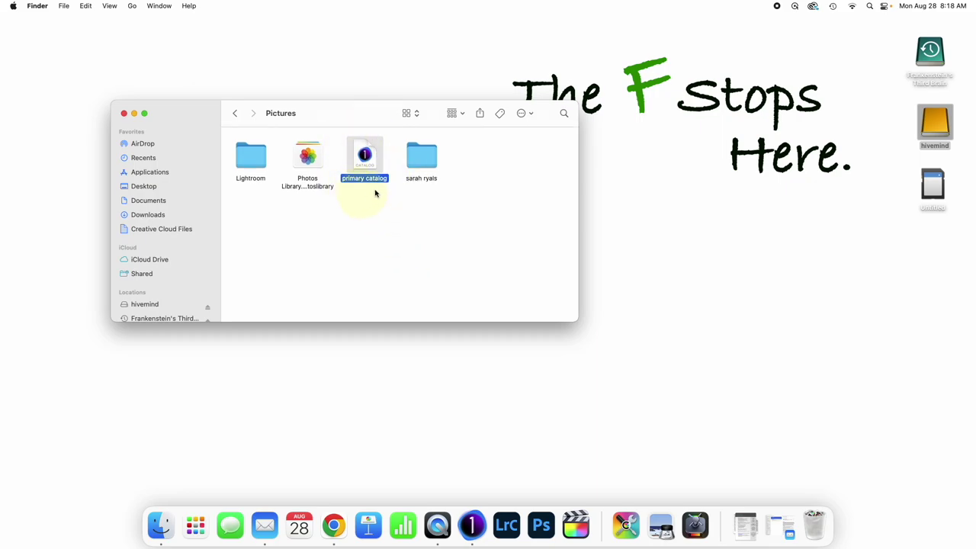
pyautogui.click(384, 217)
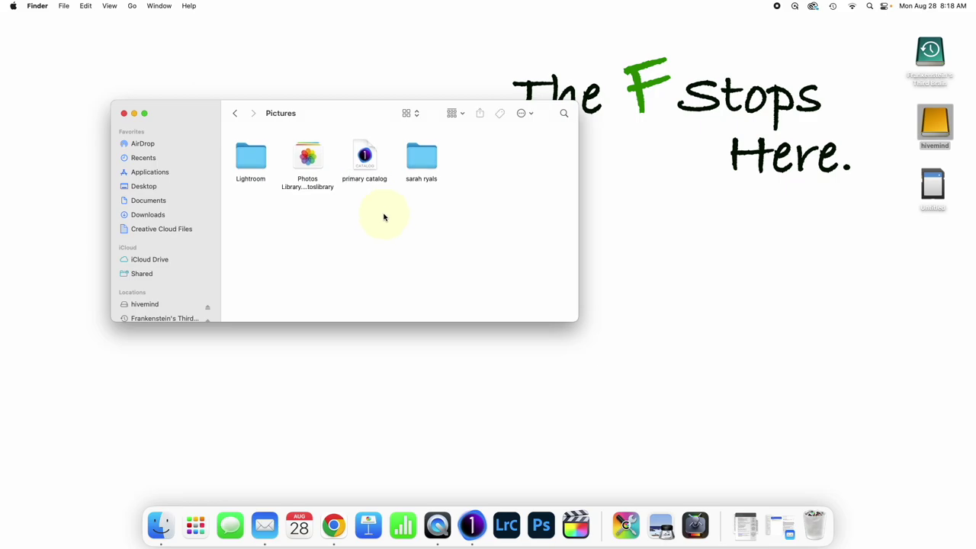
pyautogui.rightClick(376, 147)
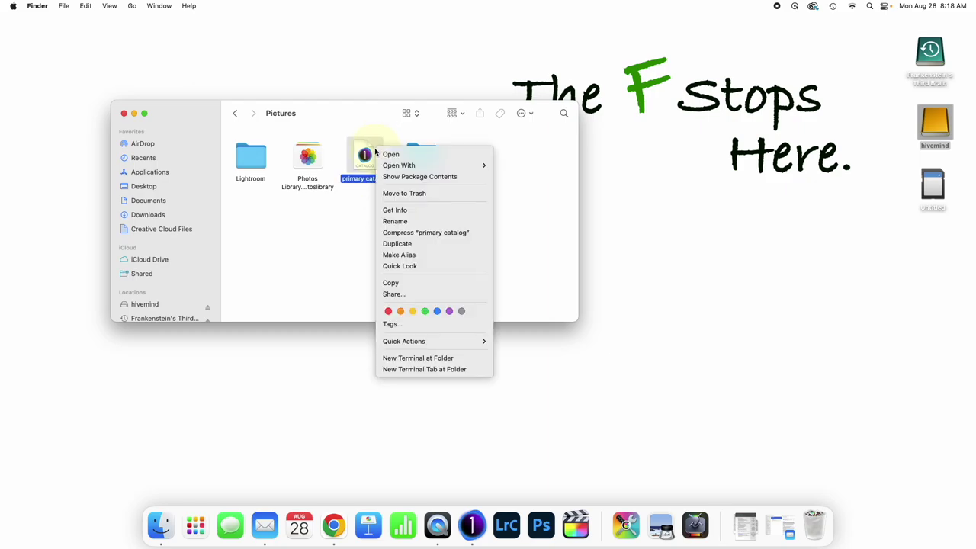
pyautogui.click(404, 176)
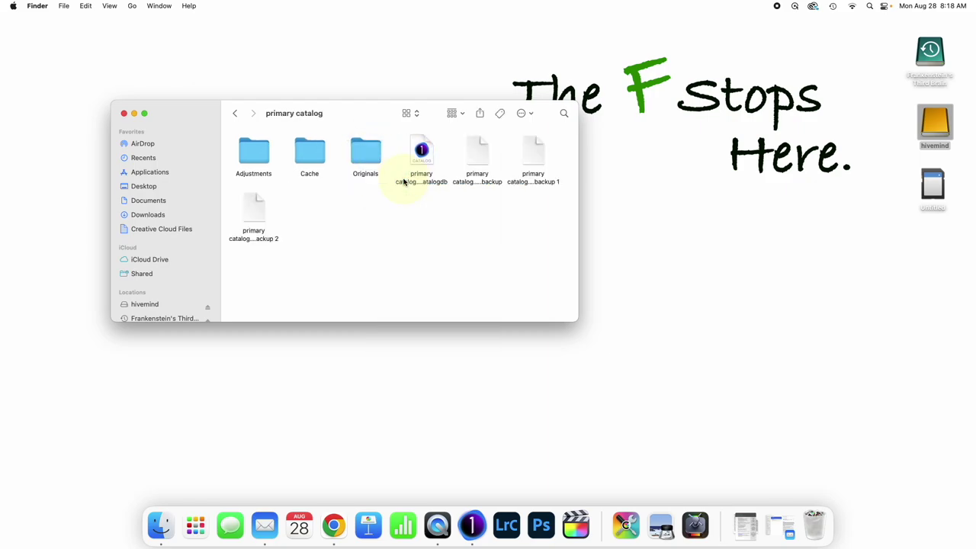
# Examine the database file and the Originals folder inside the primary catalog package
pyautogui.click(421, 151)
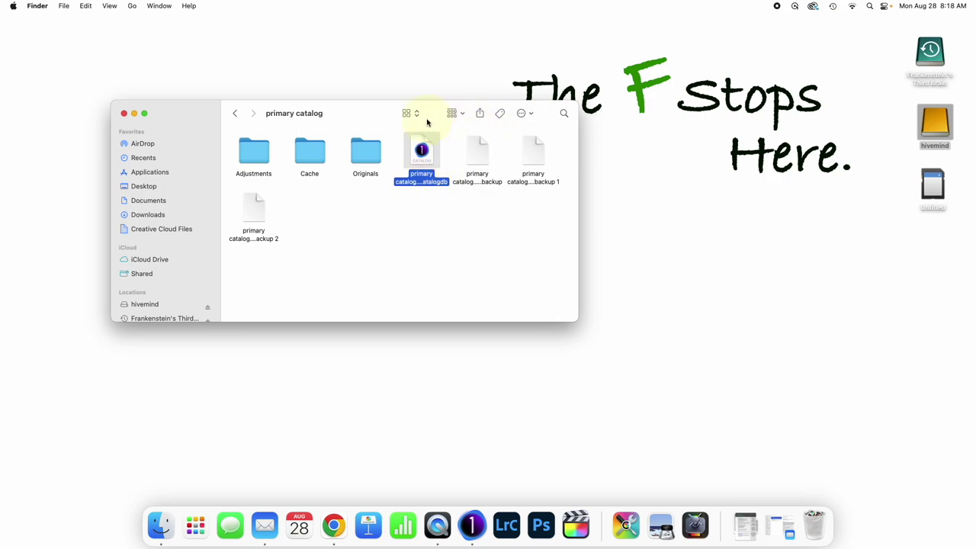
pyautogui.doubleClick(356, 153)
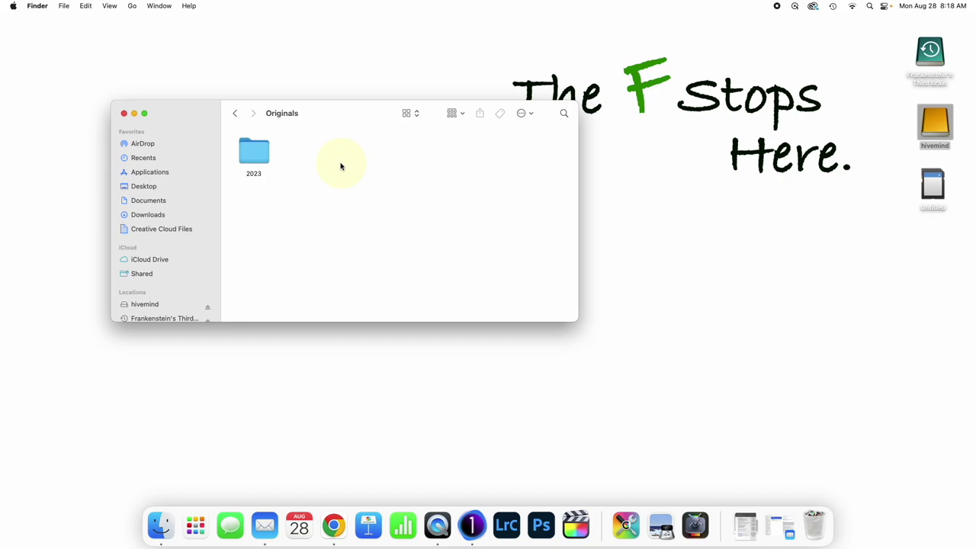
pyautogui.click(235, 114)
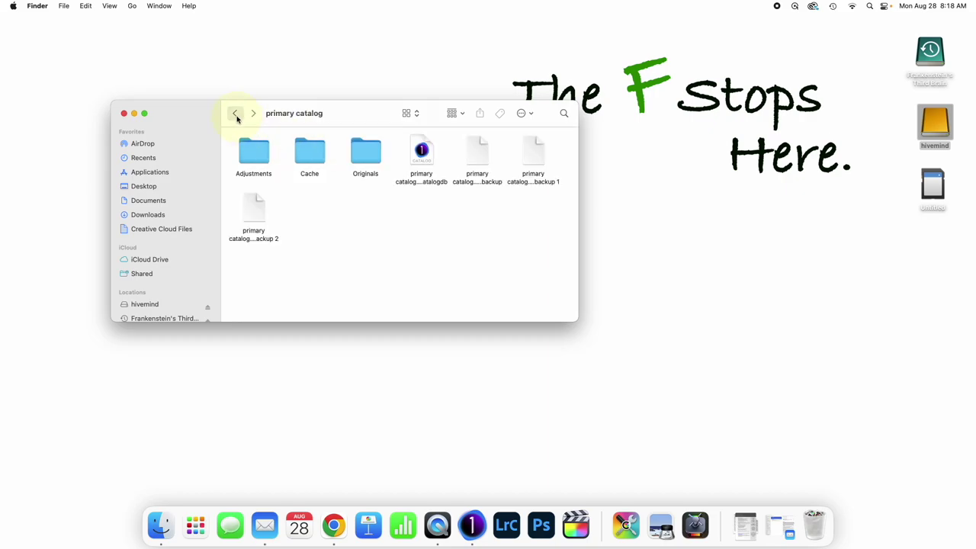
pyautogui.click(370, 272)
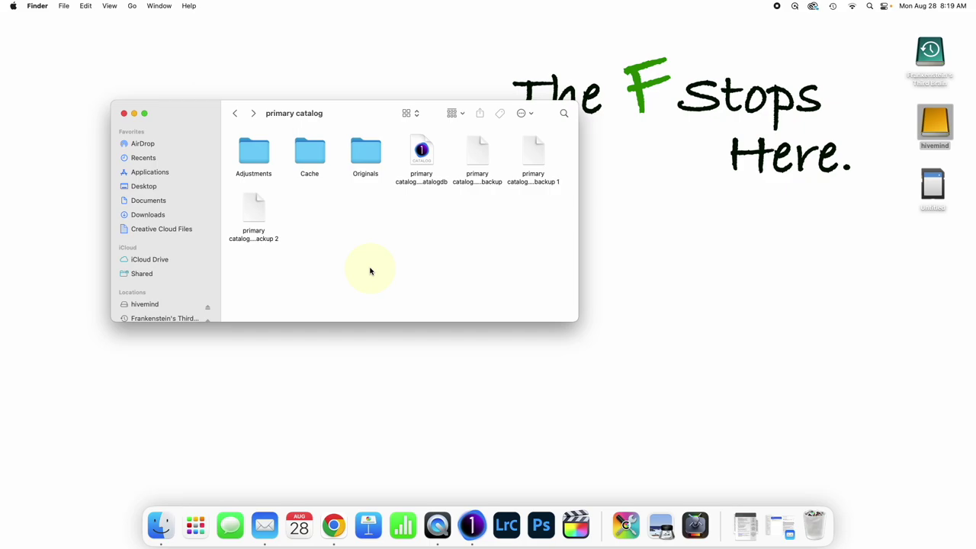
pyautogui.click(421, 182)
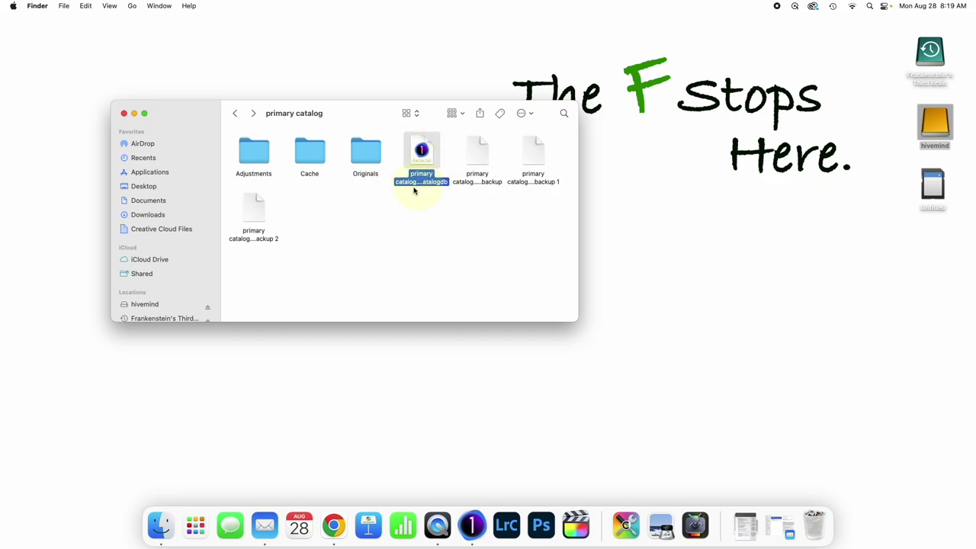
pyautogui.press('Left')
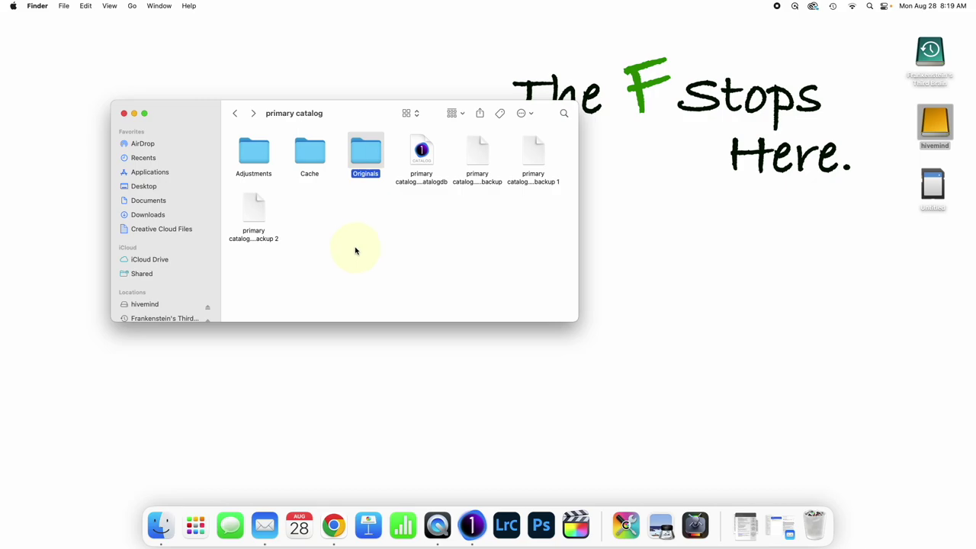
# Move the primary catalog window closer to the desktop's corner and reduce its height
pyautogui.click(375, 239)
pyautogui.moveTo(372, 101); pyautogui.dragTo(338, 60)
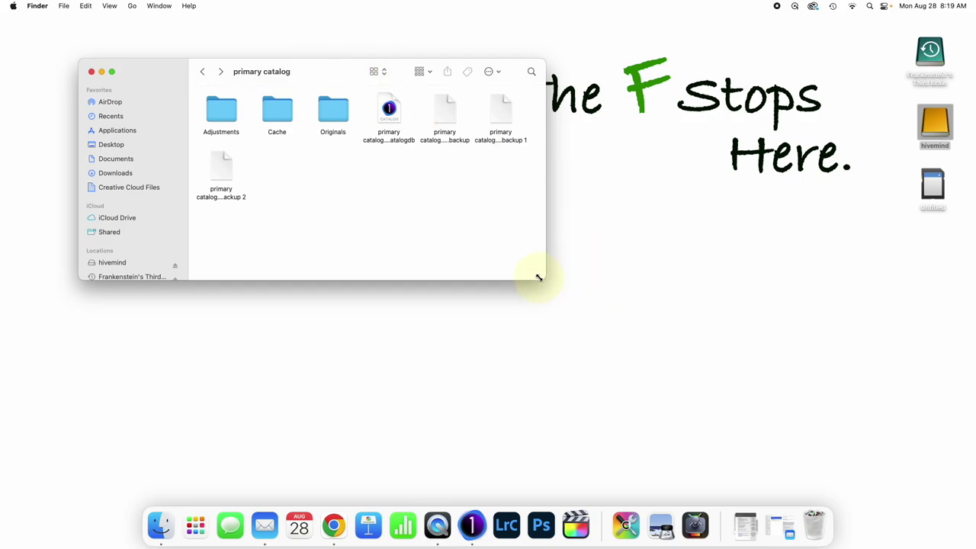
pyautogui.moveTo(543, 277); pyautogui.dragTo(539, 246)
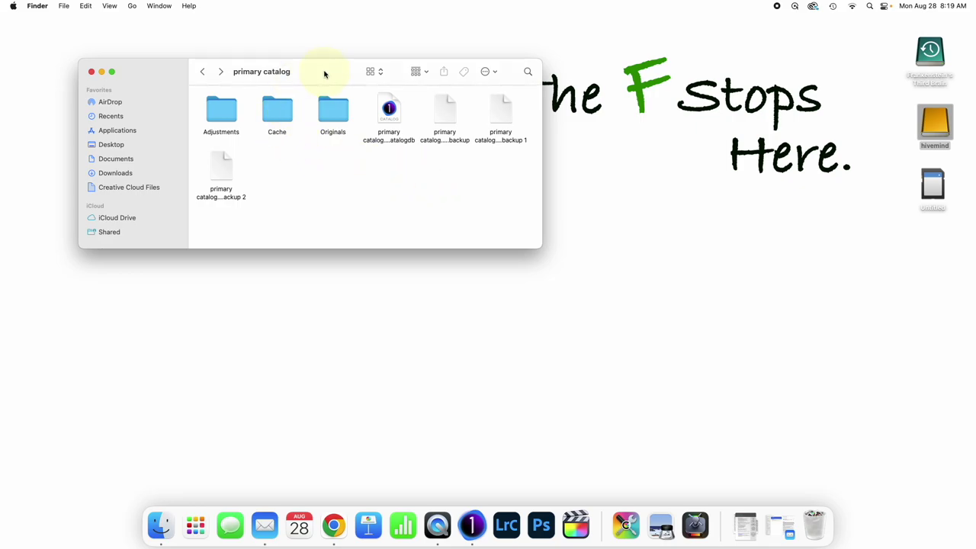
# Place the hivemind drive icon beside the primary catalog window, and return it to its spot among the other drives
pyautogui.moveTo(943, 126); pyautogui.dragTo(628, 185)
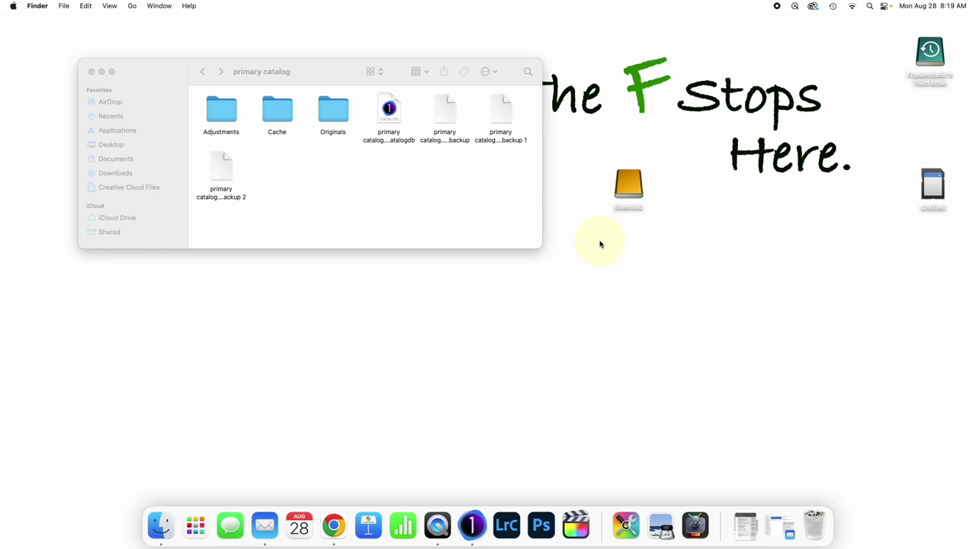
pyautogui.click(627, 189)
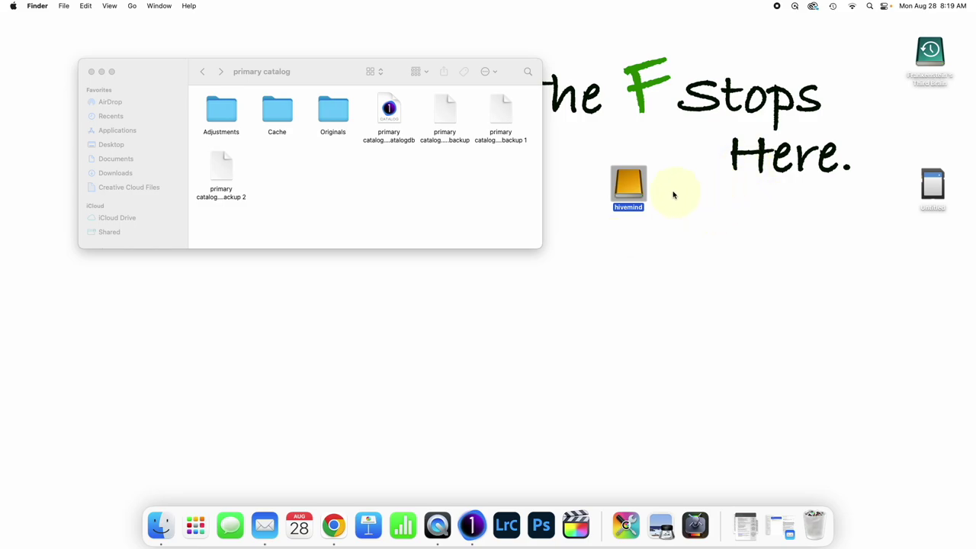
pyautogui.moveTo(627, 186); pyautogui.dragTo(937, 128)
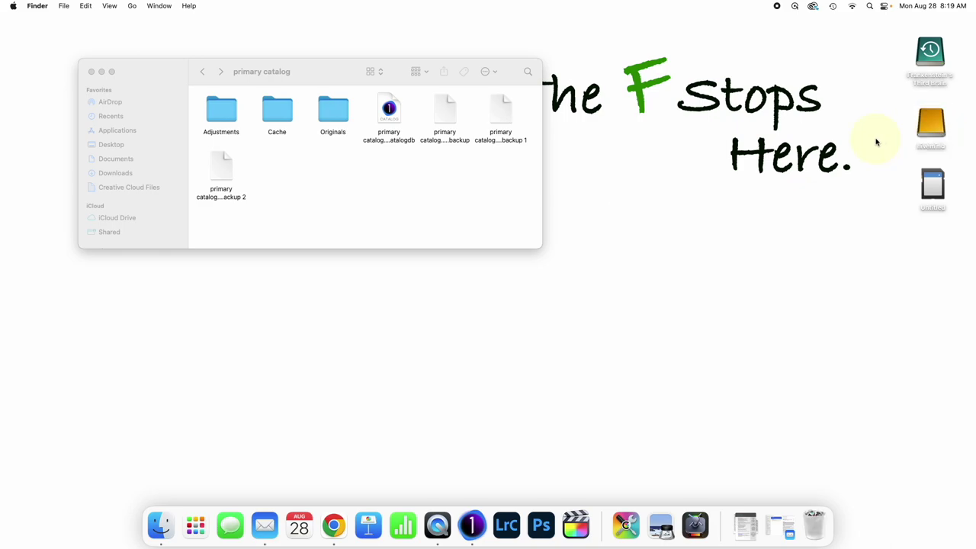
# Open the photos folder on the hivemind drive, and arrange its window and the primary catalog window so both are visible
pyautogui.doubleClick(930, 129)
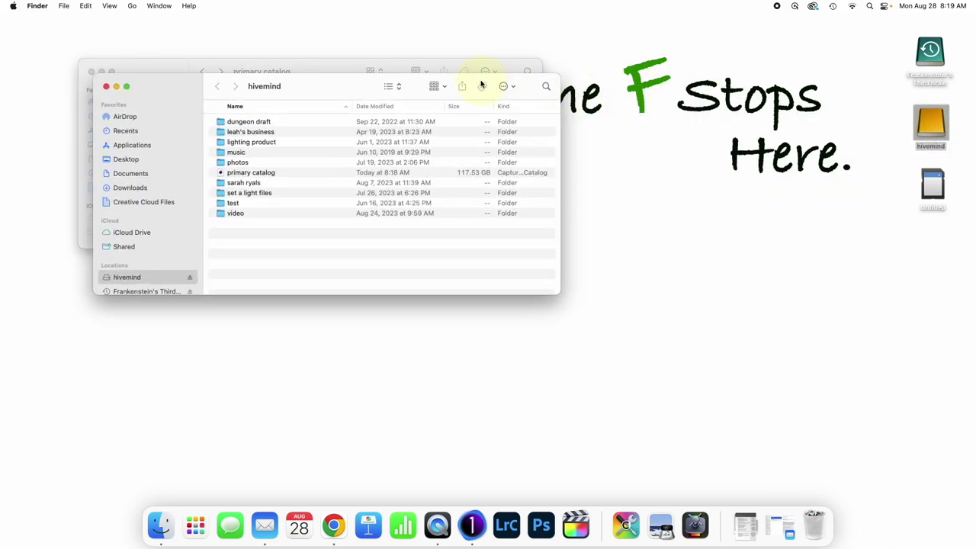
pyautogui.doubleClick(235, 162)
pyautogui.moveTo(298, 76); pyautogui.dragTo(643, 236)
pyautogui.moveTo(328, 79); pyautogui.dragTo(283, 55)
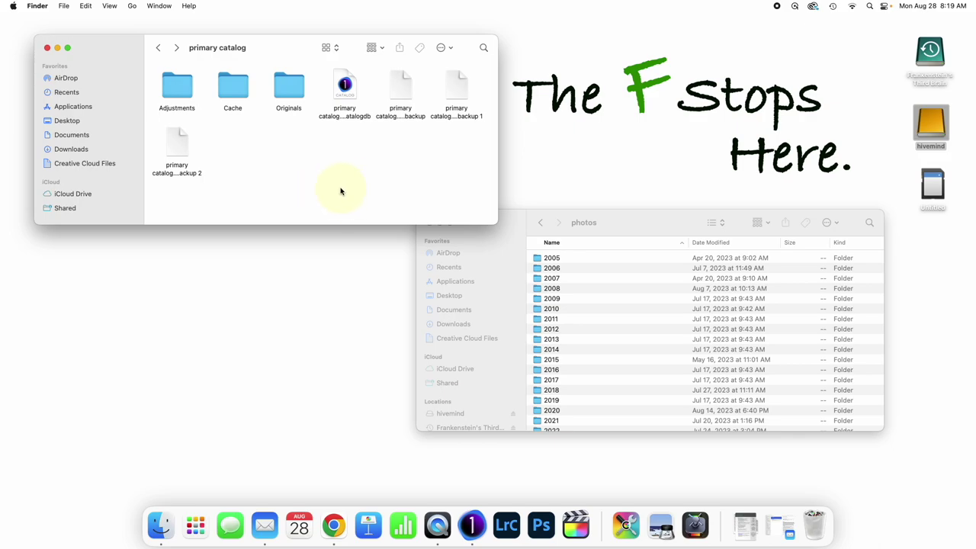
# Point out the catalog database file, close the Finder windows and return to Capture One's import window
pyautogui.click(352, 91)
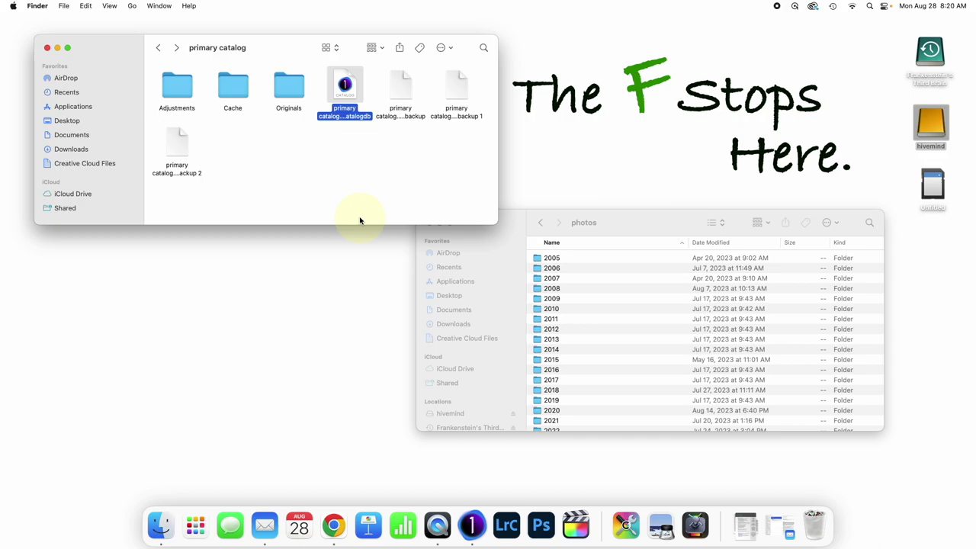
pyautogui.click(289, 143)
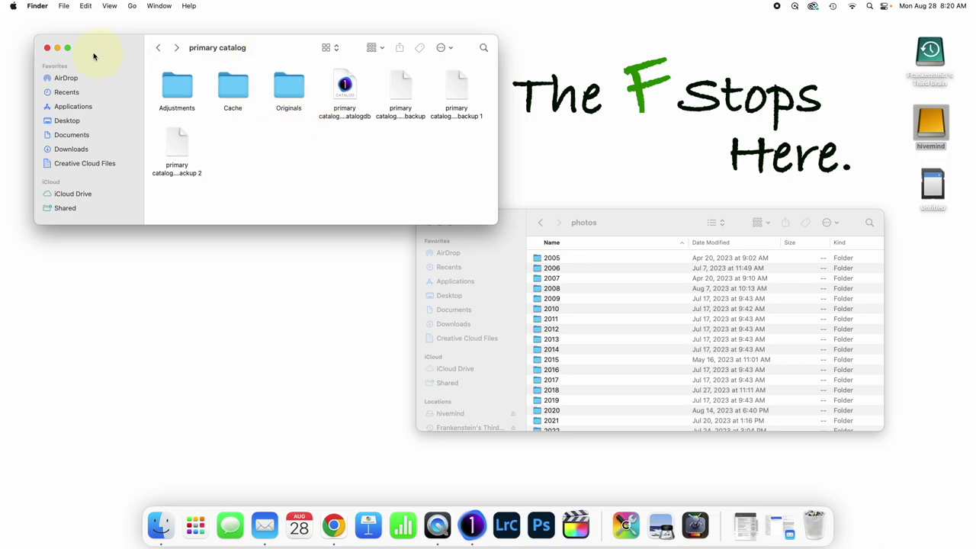
pyautogui.click(506, 231)
pyautogui.click(429, 223)
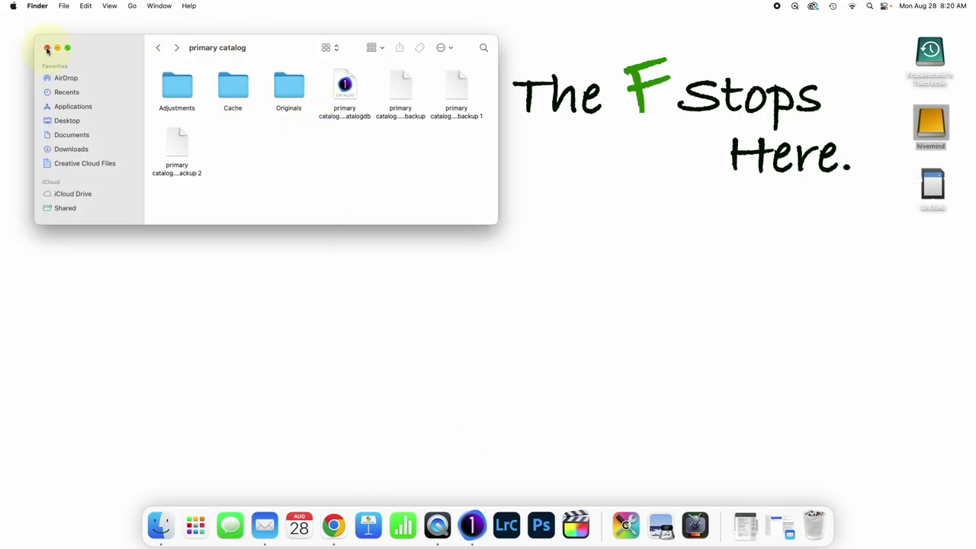
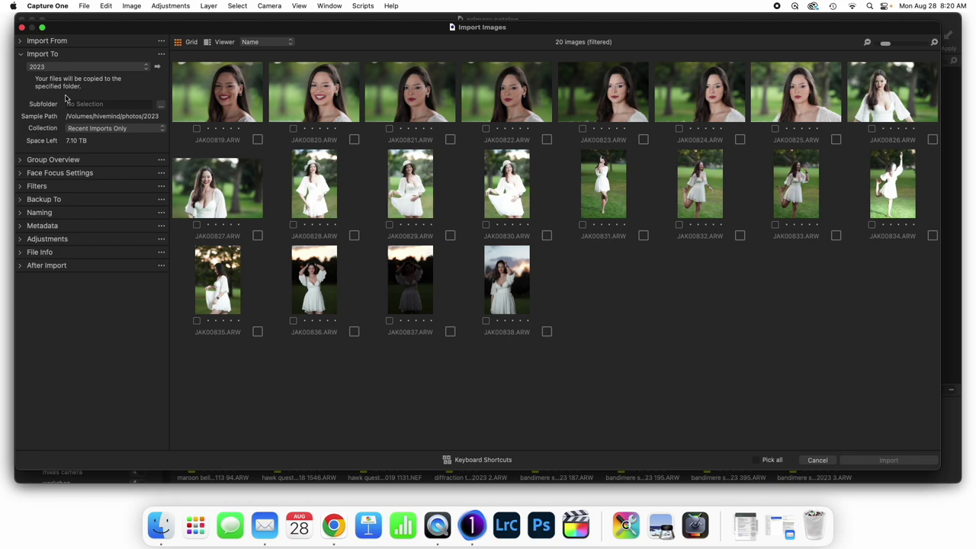
# Set the Import To destination to Copy into Catalog and recheck that choice in the destination list
pyautogui.click(91, 67)
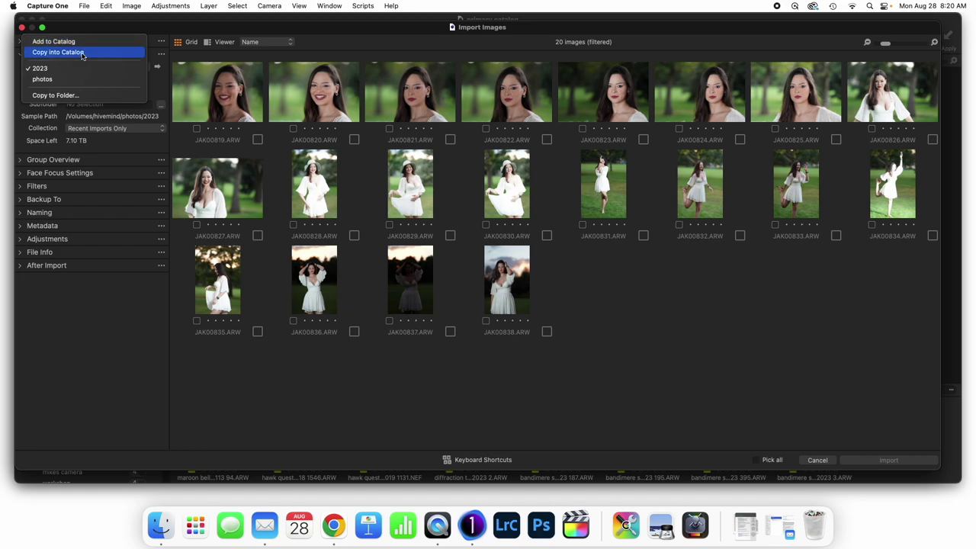
pyautogui.click(82, 53)
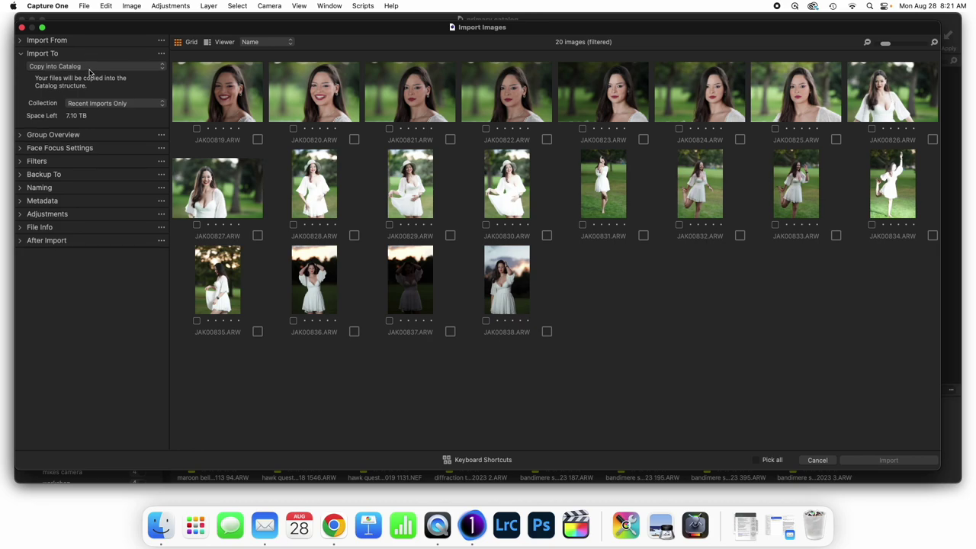
pyautogui.click(89, 68)
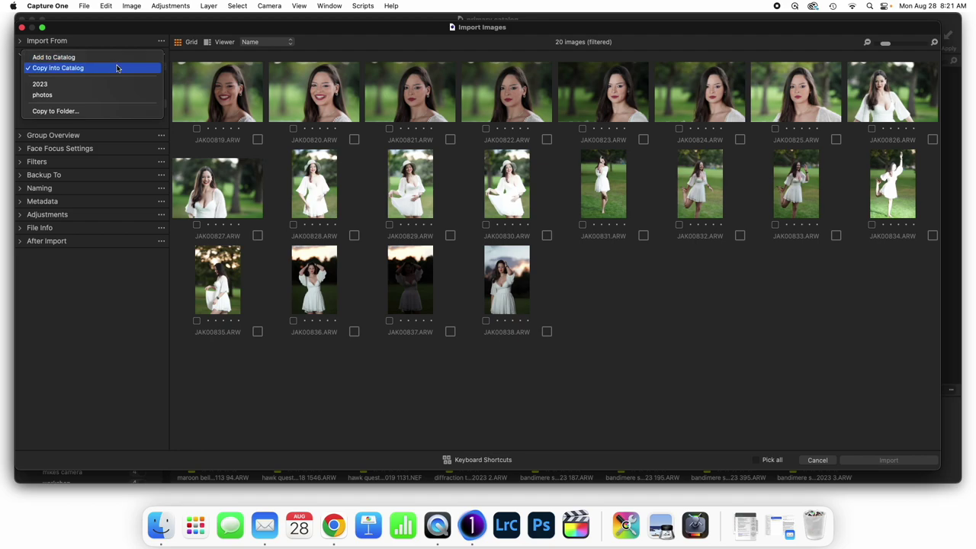
pyautogui.click(116, 69)
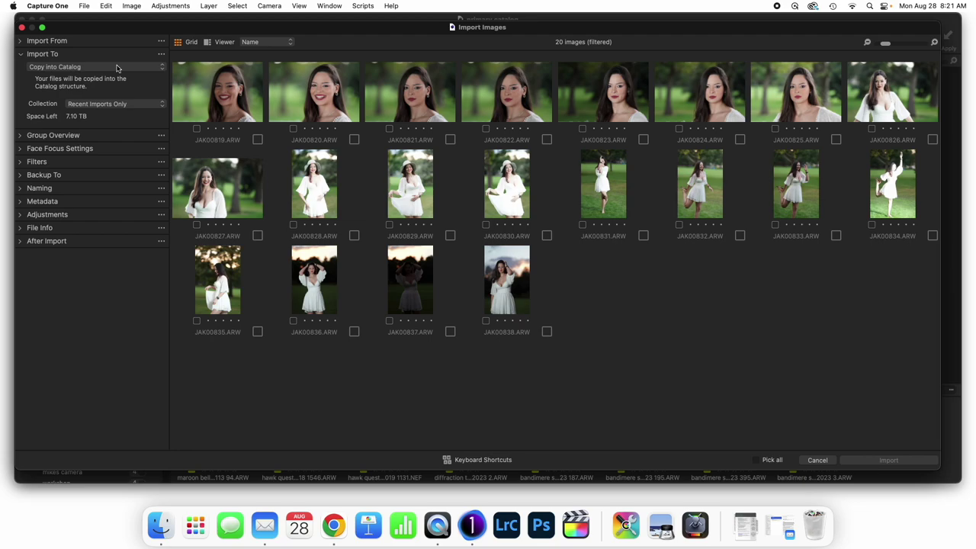
# Set the Import To destination to the 2023 folder inside photos on the hivemind drive, using Copy to Folder
pyautogui.click(117, 68)
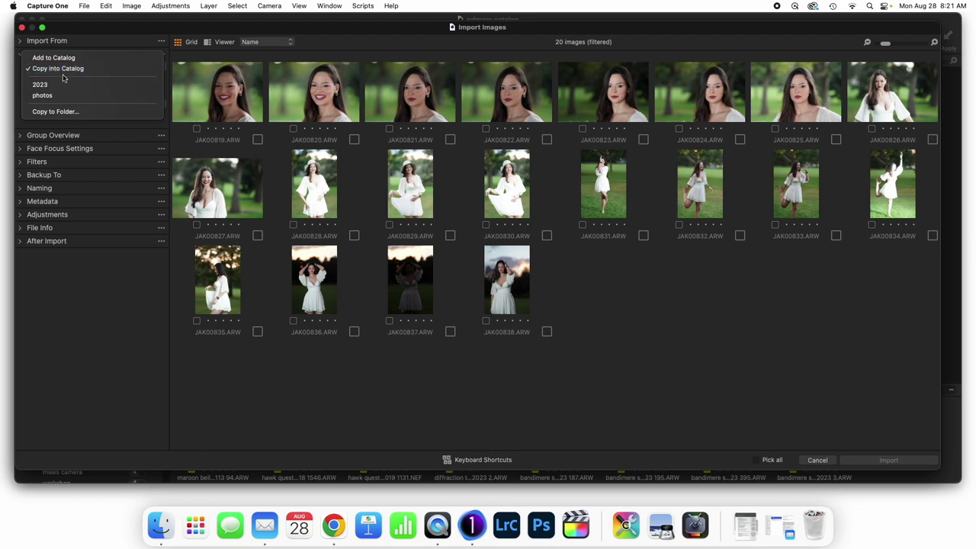
pyautogui.click(119, 112)
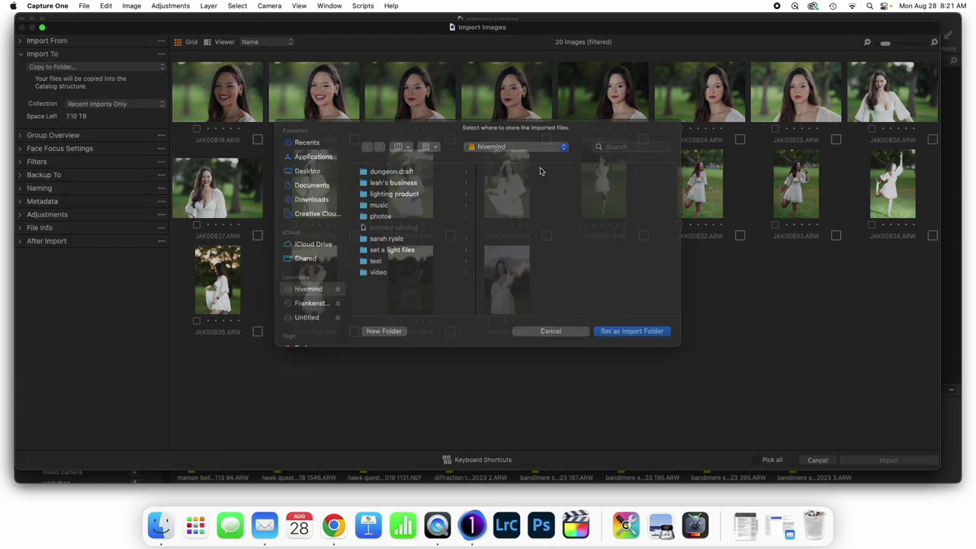
pyautogui.scroll(-2, 297, 228)
pyautogui.scroll(2, 297, 230)
pyautogui.scroll(-3, 298, 231)
pyautogui.scroll(3, 297, 231)
pyautogui.click(394, 229)
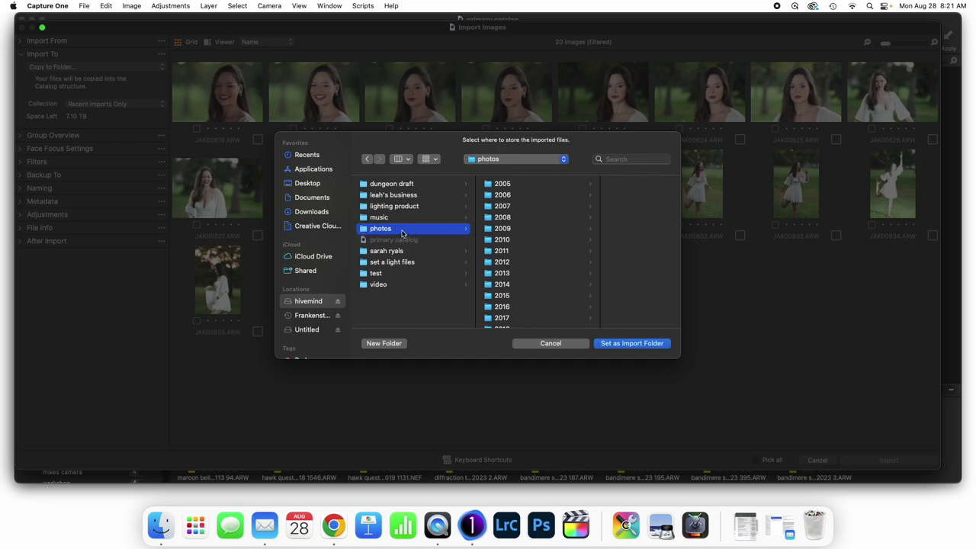
pyautogui.scroll(-3, 526, 248)
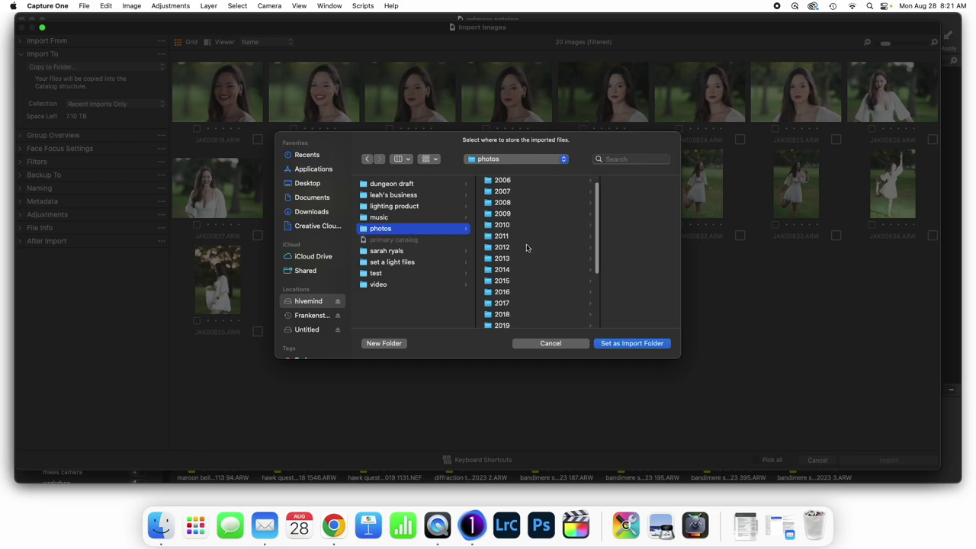
pyautogui.scroll(-1, 524, 255)
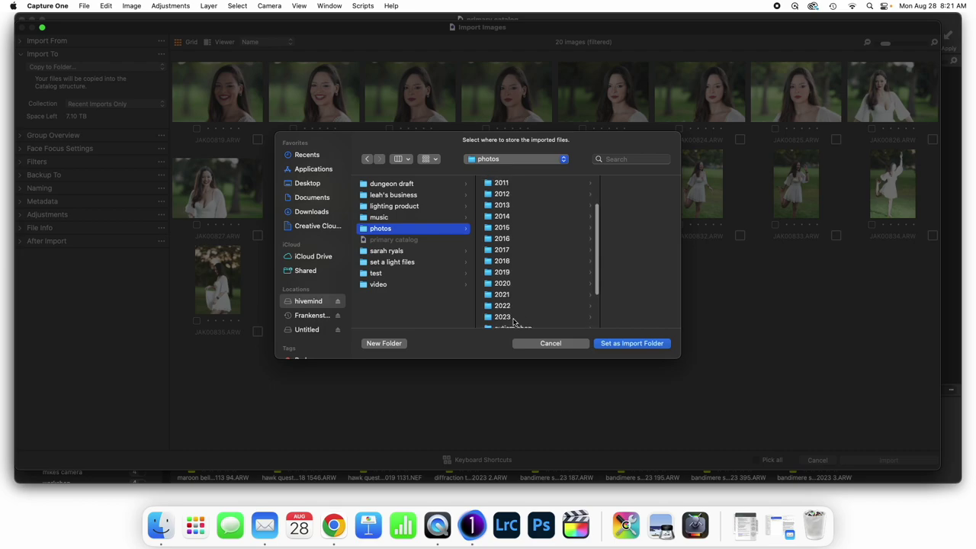
pyautogui.click(513, 319)
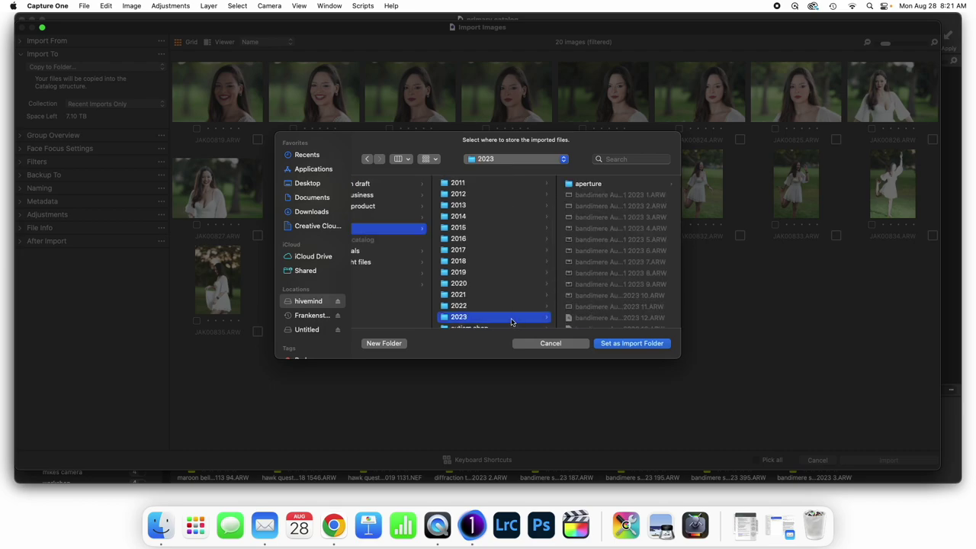
pyautogui.click(623, 346)
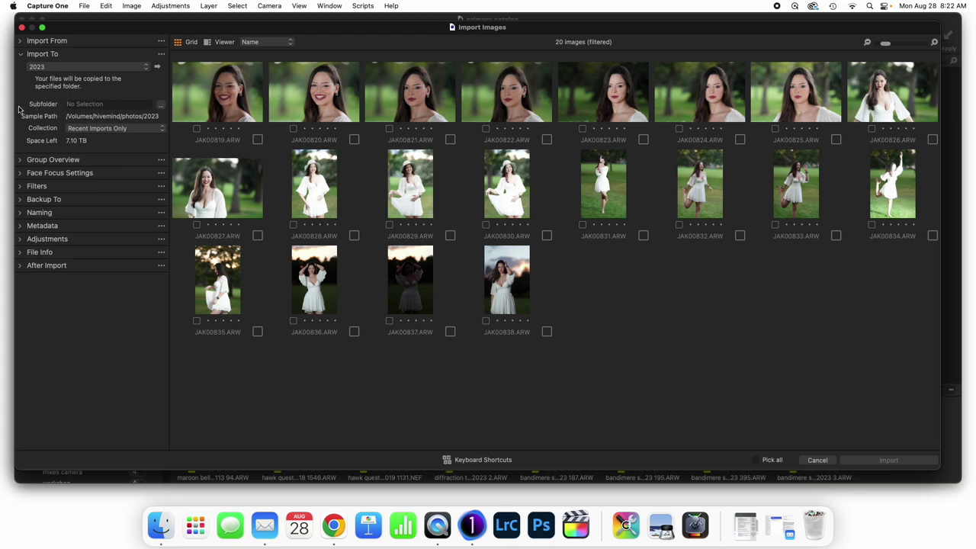
# Try an Image Date (MMM dd yyyy) token as the import subfolder format, and cancel the change
pyautogui.click(161, 106)
pyautogui.click(431, 123)
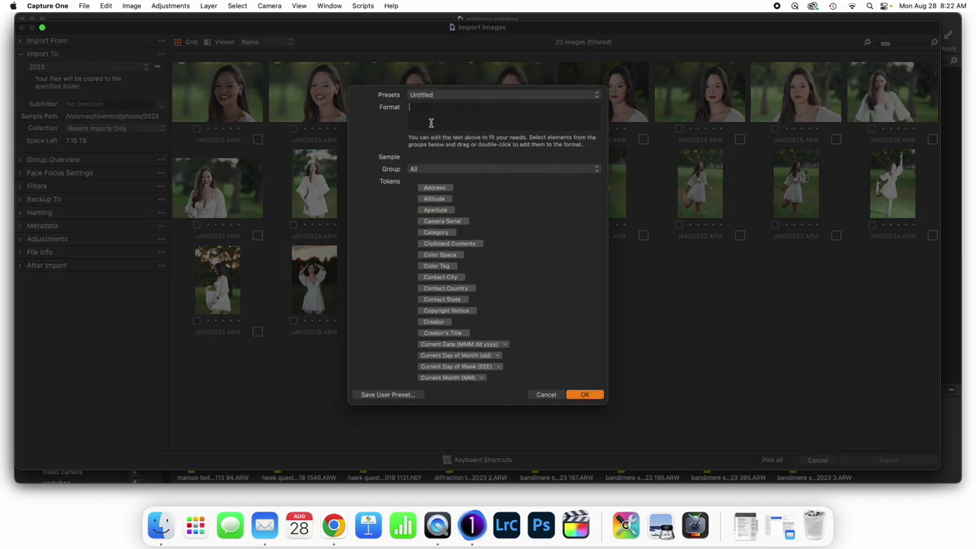
pyautogui.scroll(-10, 467, 242)
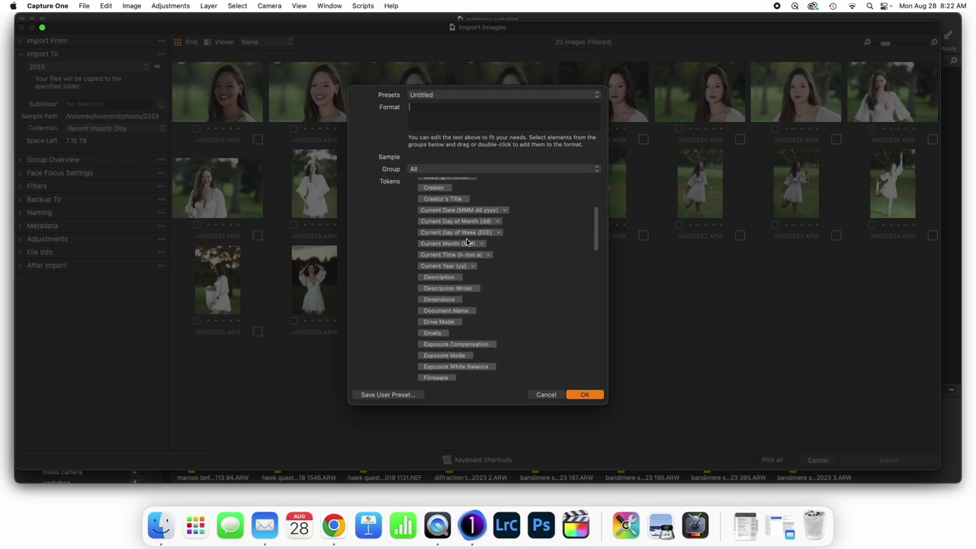
pyautogui.moveTo(461, 280); pyautogui.dragTo(467, 123)
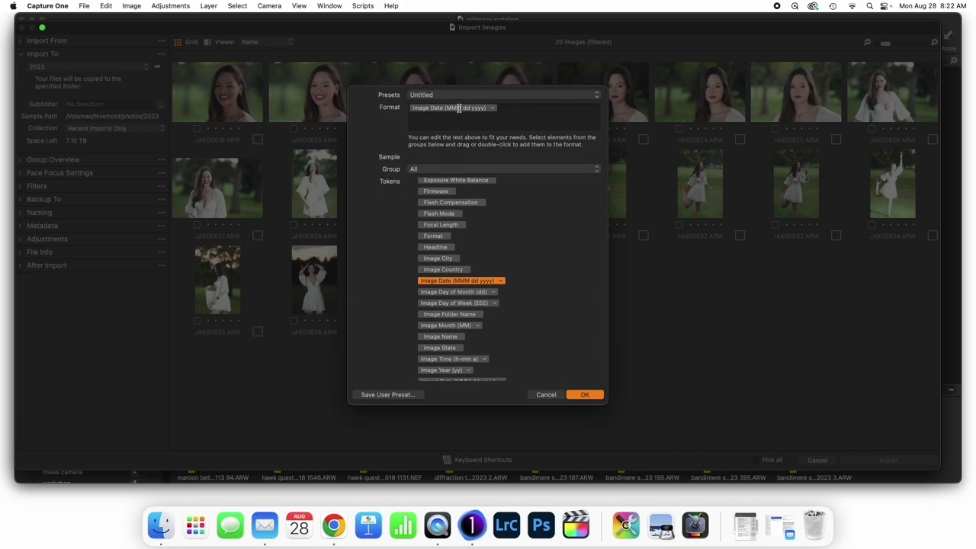
pyautogui.click(545, 395)
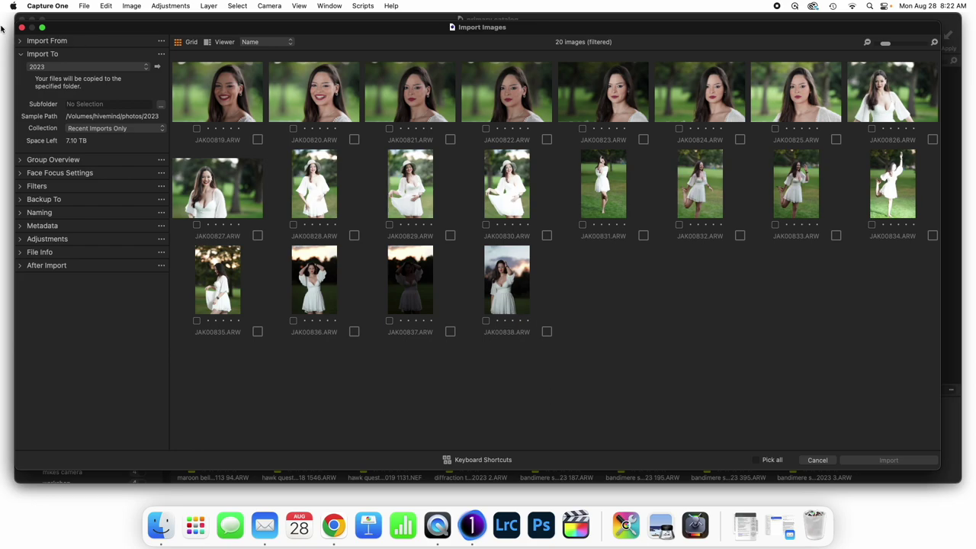
# Collapse the Import To settings and enable groups in Group Overview to group the images by similarity
pyautogui.click(20, 56)
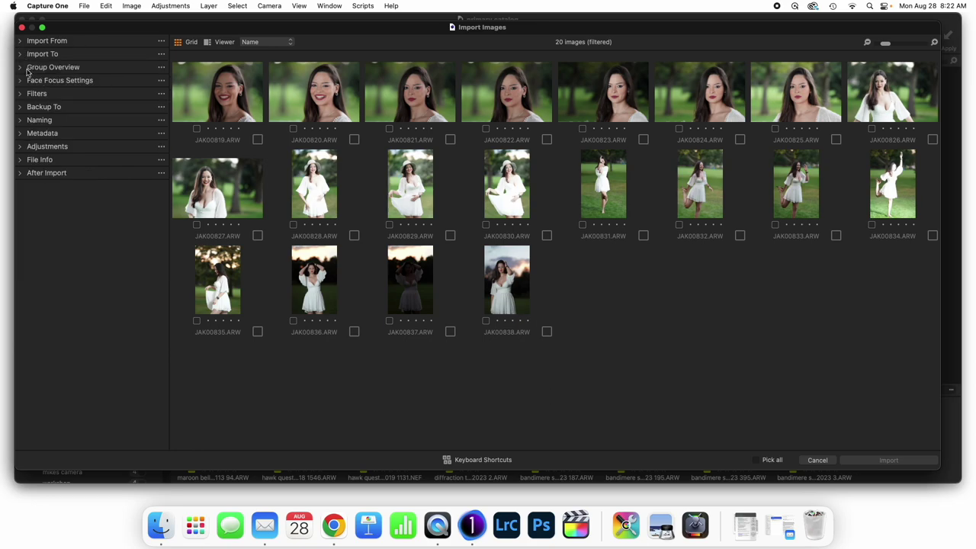
pyautogui.click(20, 68)
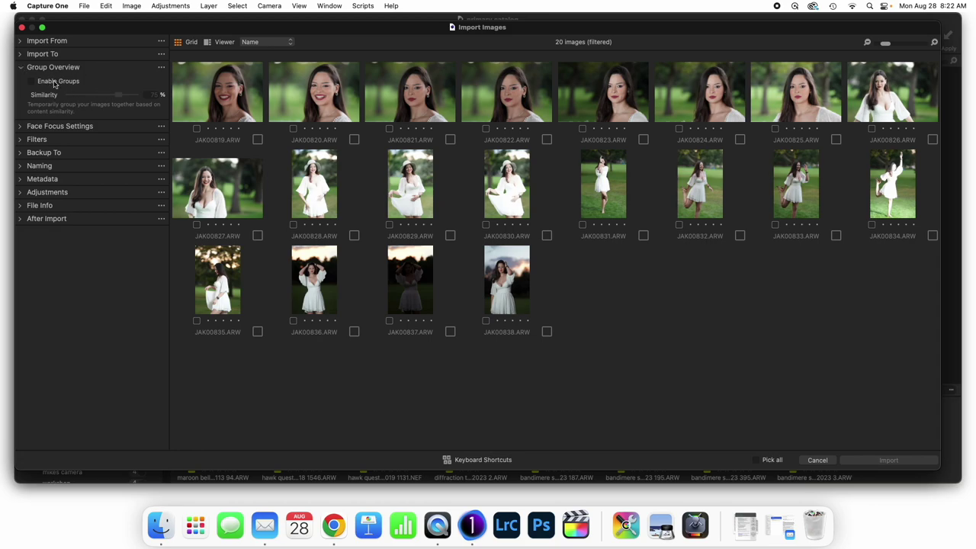
pyautogui.click(50, 82)
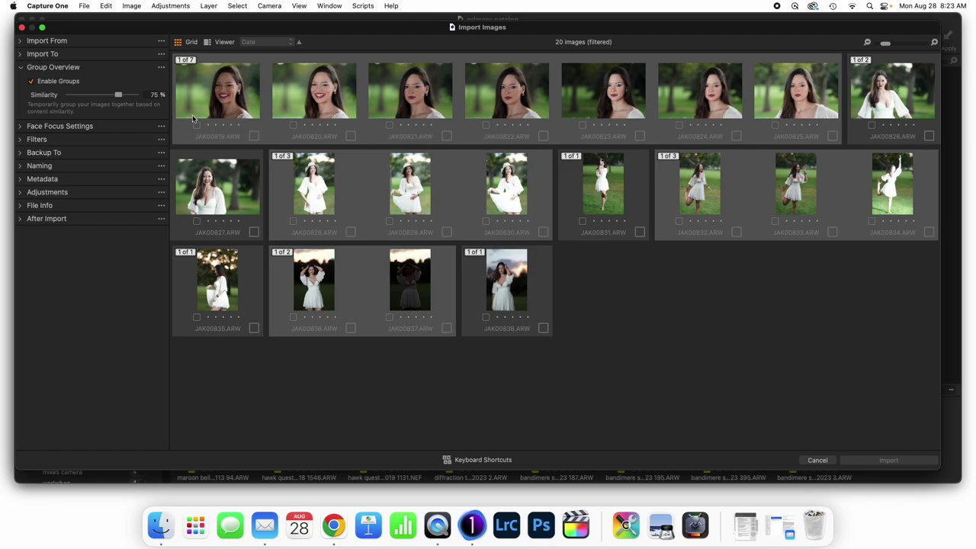
# Review the Face Focus zoom level options, and collapse the Group Overview and Face Focus settings
pyautogui.click(76, 125)
pyautogui.click(21, 68)
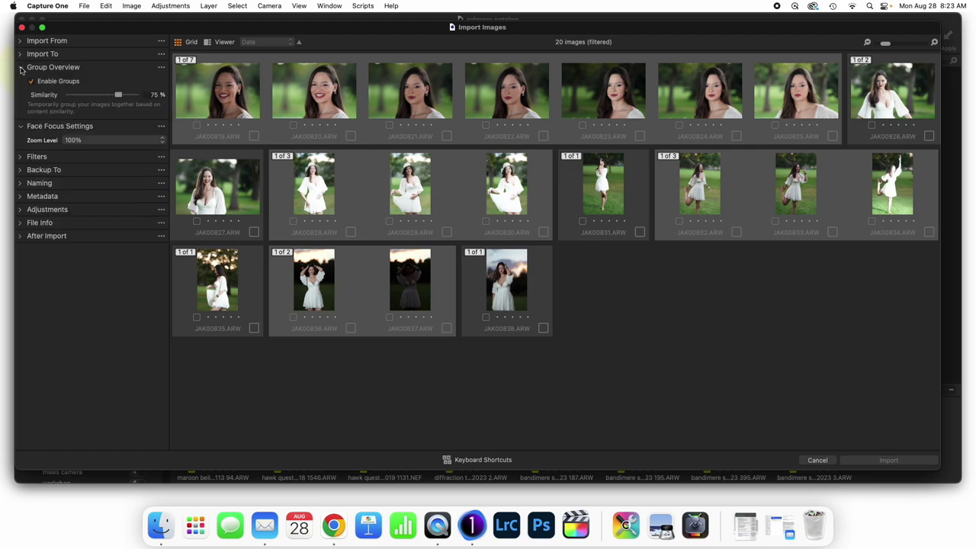
pyautogui.click(112, 142)
pyautogui.click(121, 163)
pyautogui.click(132, 142)
pyautogui.click(71, 144)
pyautogui.click(86, 130)
# Expand the import Filters and collapse the Rating, Color Tag, Date, Camera Serial and Camera Model categories
pyautogui.click(37, 157)
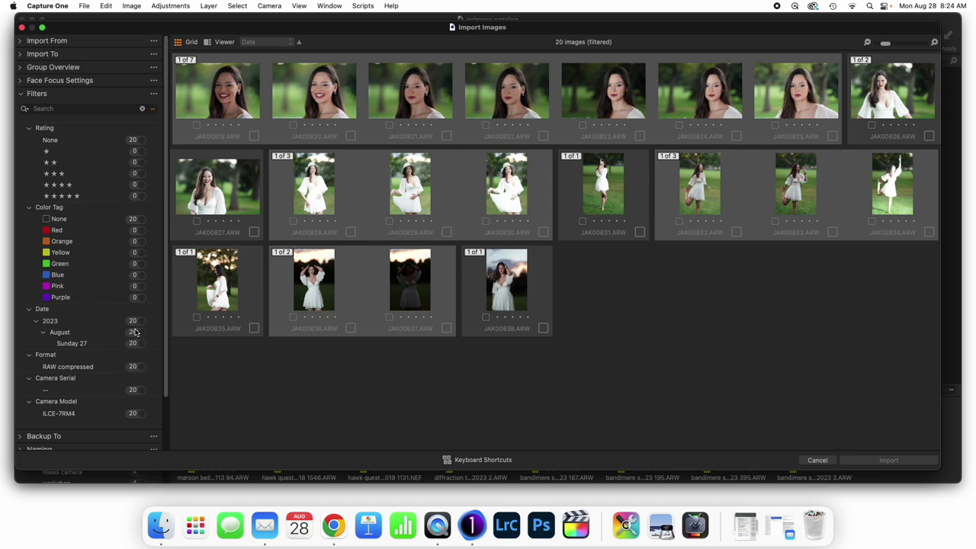
pyautogui.click(29, 207)
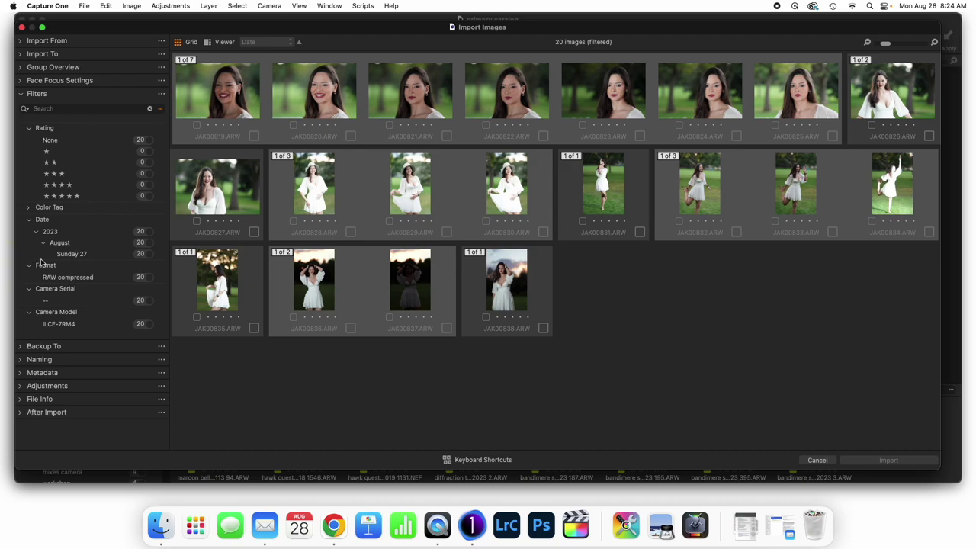
pyautogui.click(29, 128)
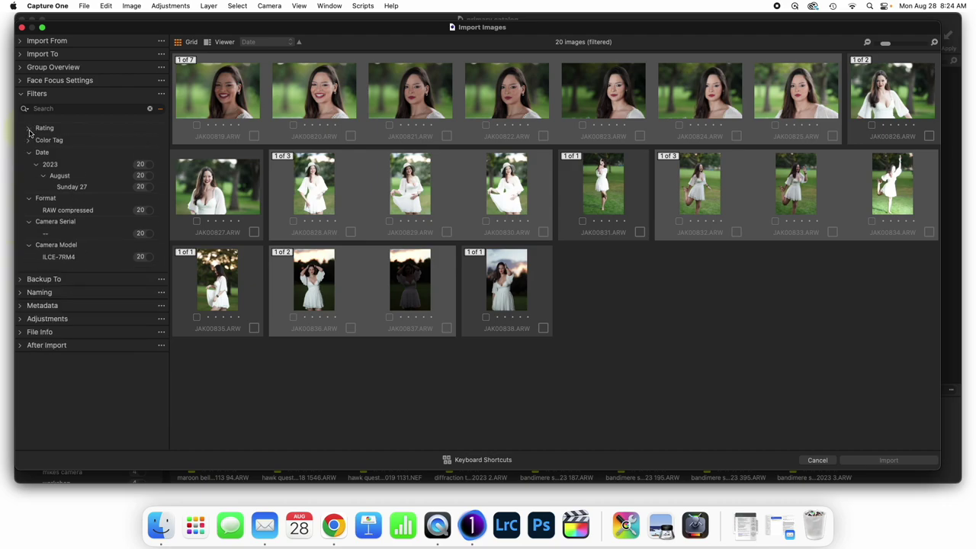
pyautogui.click(28, 153)
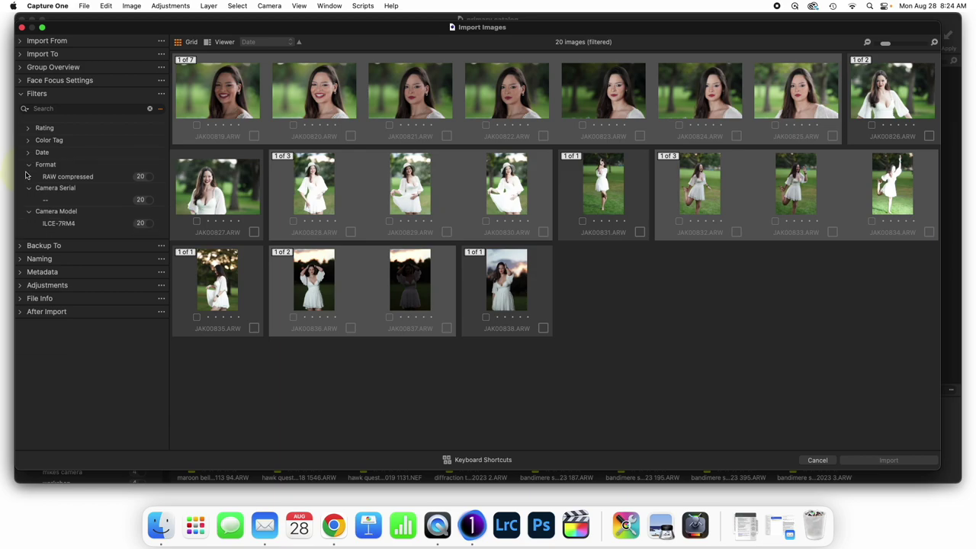
pyautogui.click(30, 191)
pyautogui.click(28, 202)
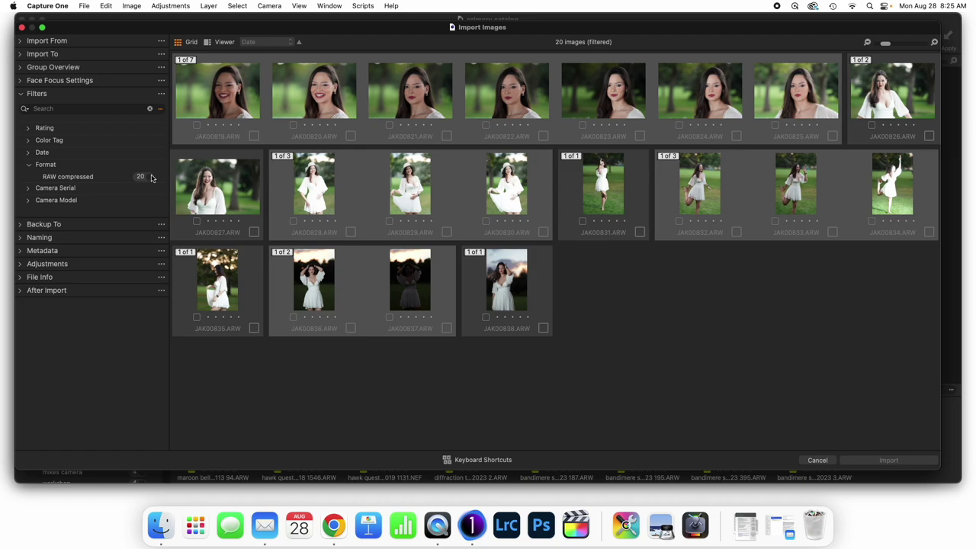
# Collapse the Format category and the Filters settings, and expand the Backup To settings
pyautogui.click(28, 165)
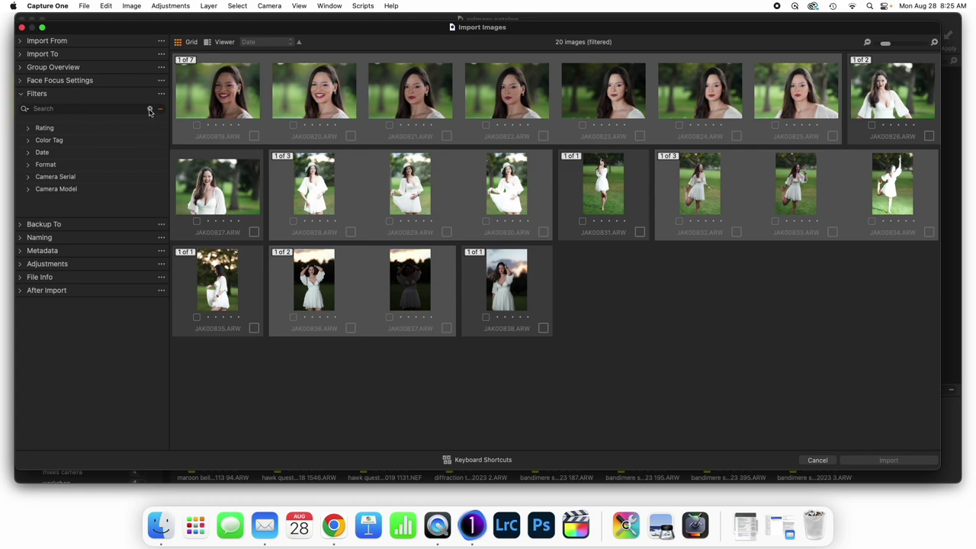
pyautogui.click(23, 95)
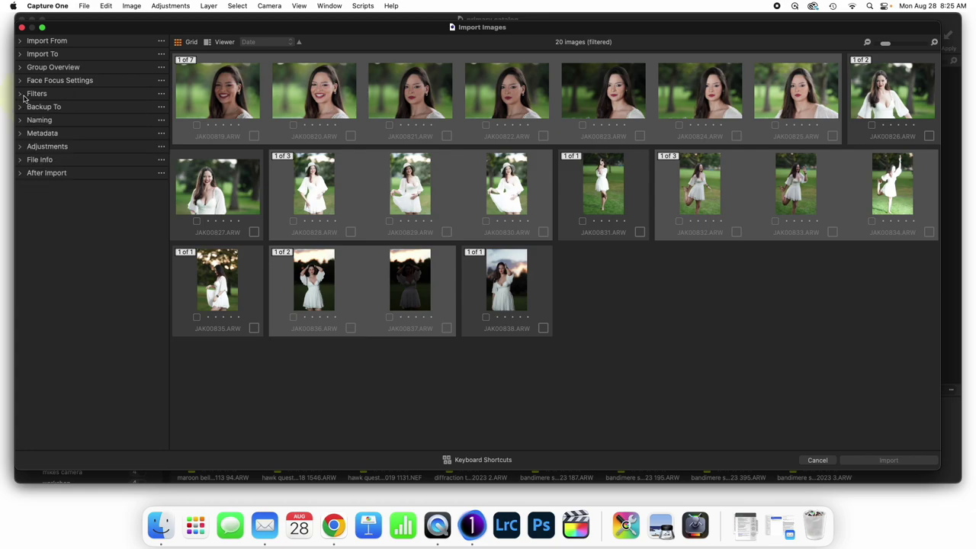
pyautogui.click(20, 108)
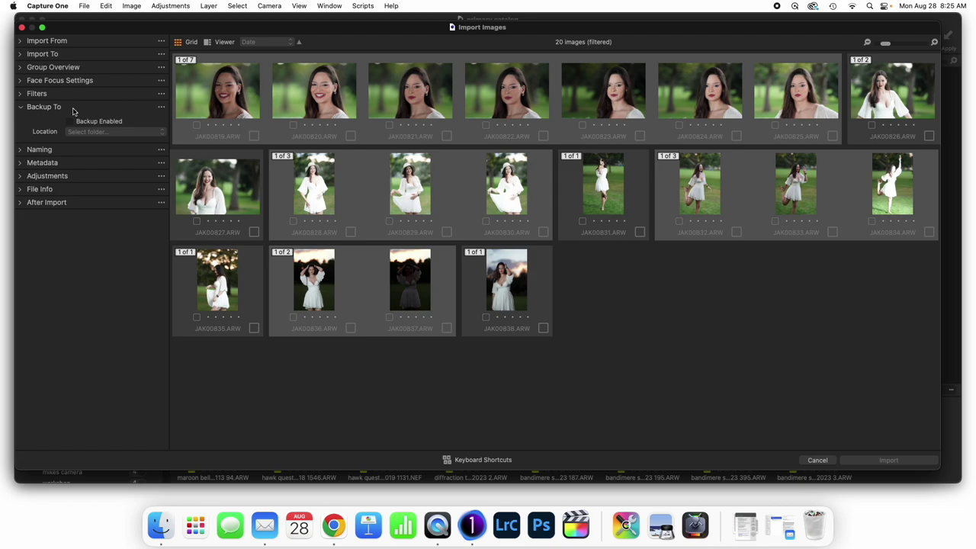
# Try enabling the import backup and browsing for its destination folder, cancelling the folder choice and disabling the backup
pyautogui.click(98, 121)
pyautogui.click(96, 133)
pyautogui.click(128, 135)
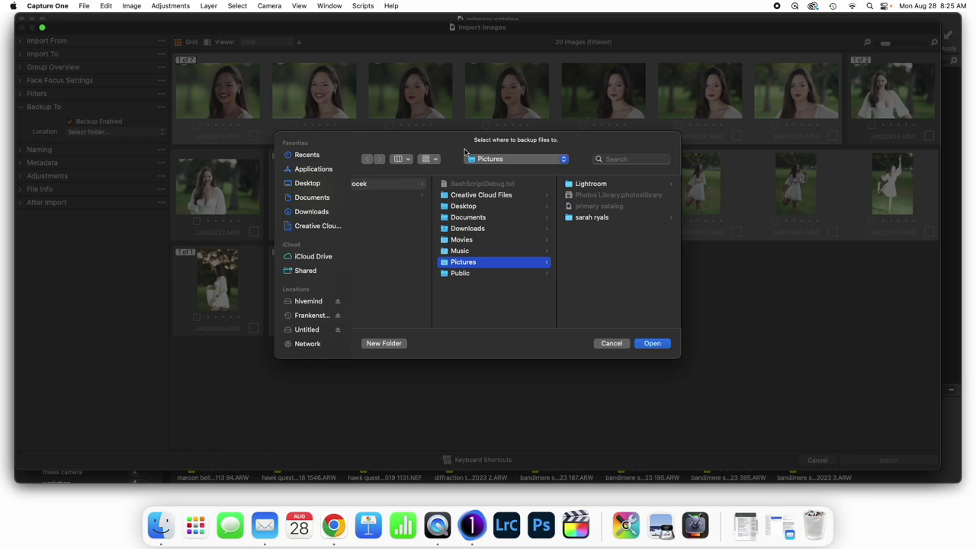
pyautogui.hscroll(-5, 452, 230)
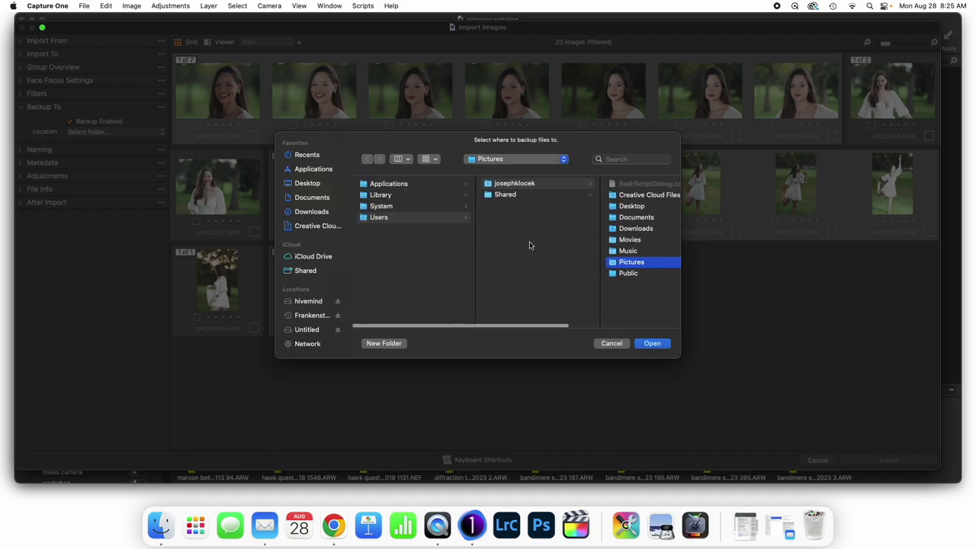
pyautogui.scroll(-1, 369, 252)
pyautogui.scroll(-5, 301, 260)
pyautogui.scroll(5, 294, 259)
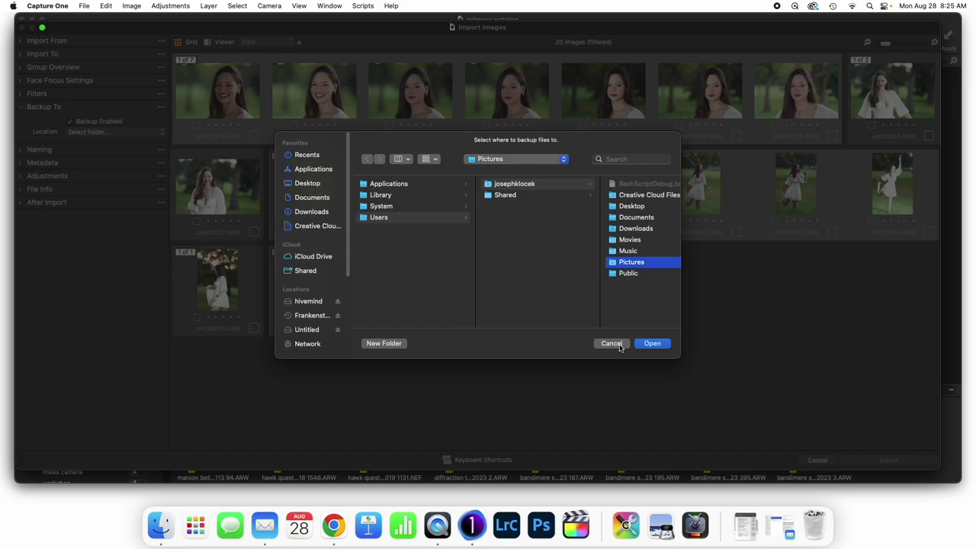
pyautogui.click(616, 345)
pyautogui.click(70, 121)
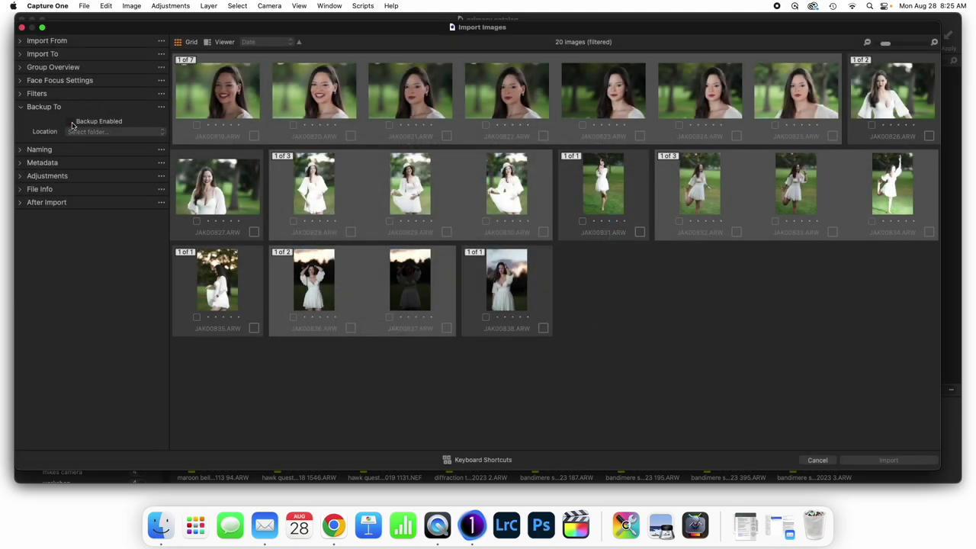
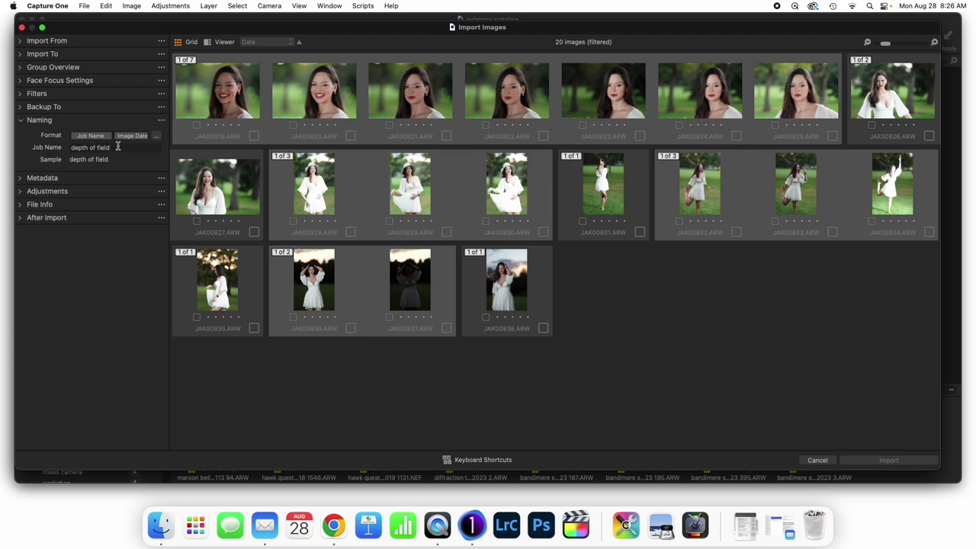
# Set the job name in the Naming settings to "portrait" and select the first image
pyautogui.moveTo(117, 148); pyautogui.dragTo(1, 145)
pyautogui.write('portrait')
pyautogui.click(215, 95)
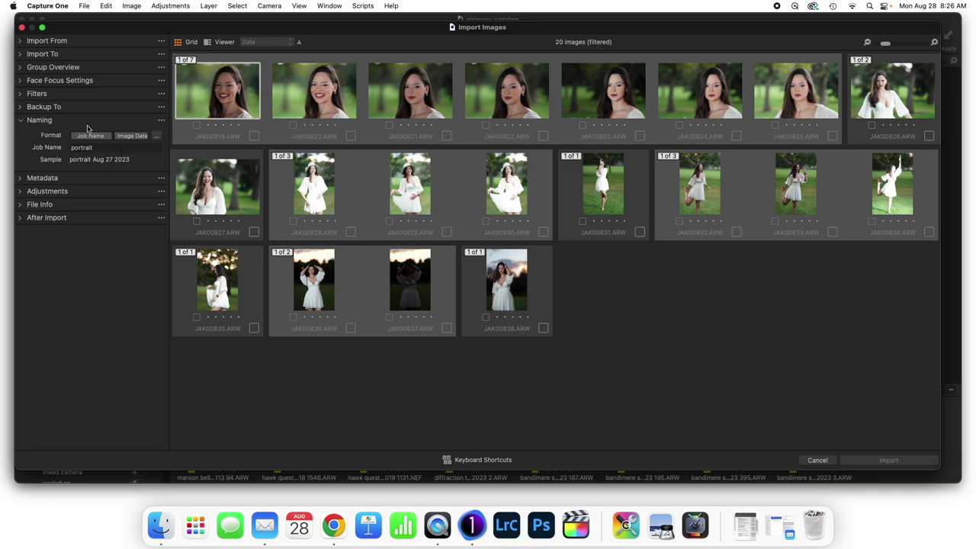
# Clear the naming format of its tokens and rebuild it with only the Job Name token
pyautogui.click(156, 138)
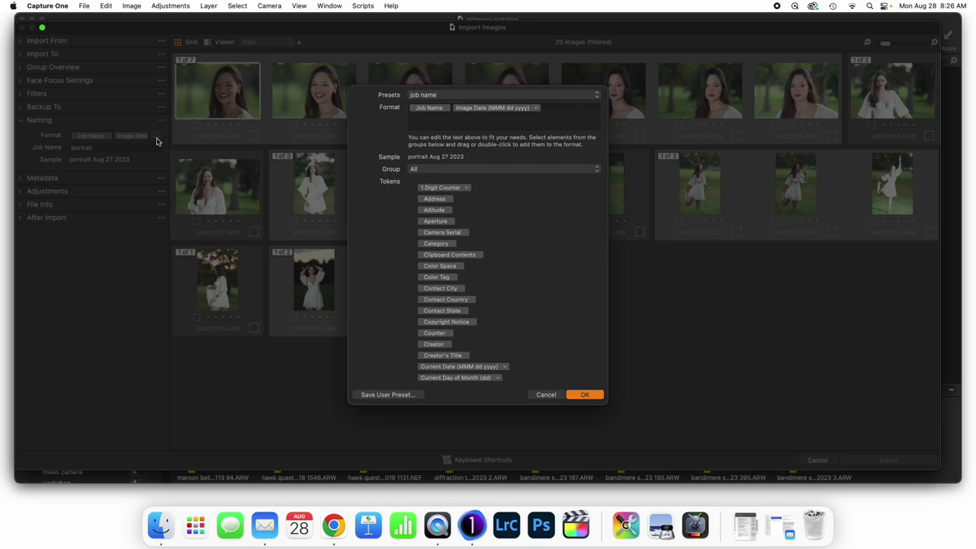
pyautogui.press('BackSpace')
pyautogui.press('BackSpace')
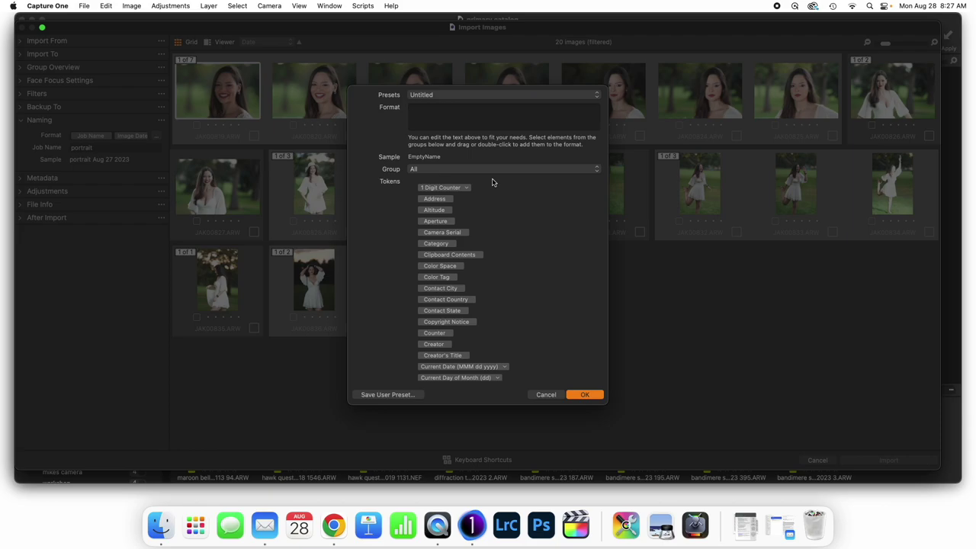
pyautogui.click(462, 95)
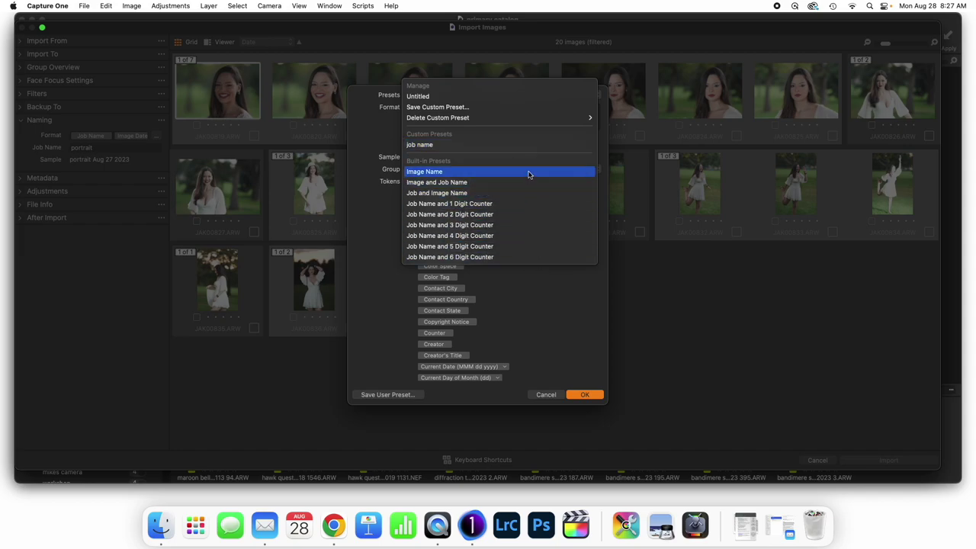
pyautogui.click(363, 233)
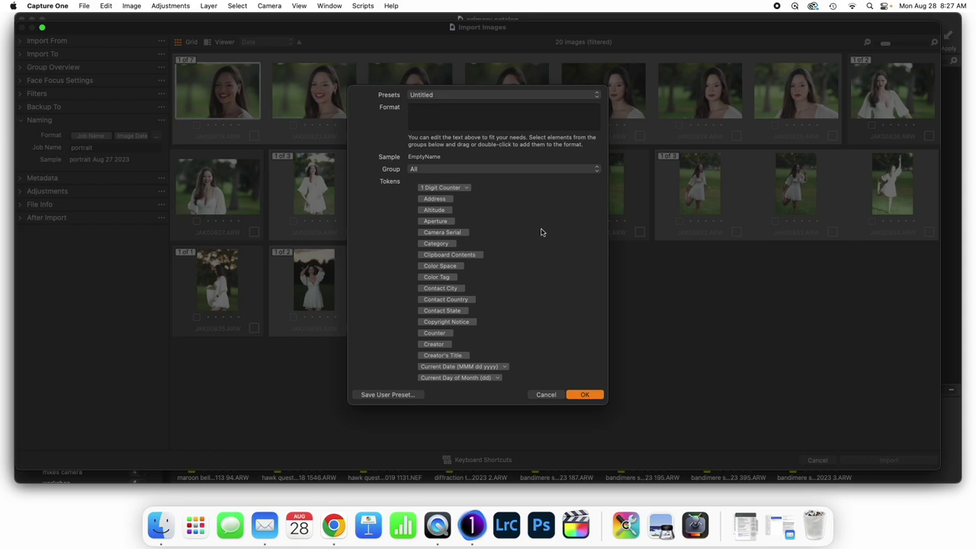
pyautogui.scroll(-6, 534, 233)
pyautogui.scroll(-8, 526, 234)
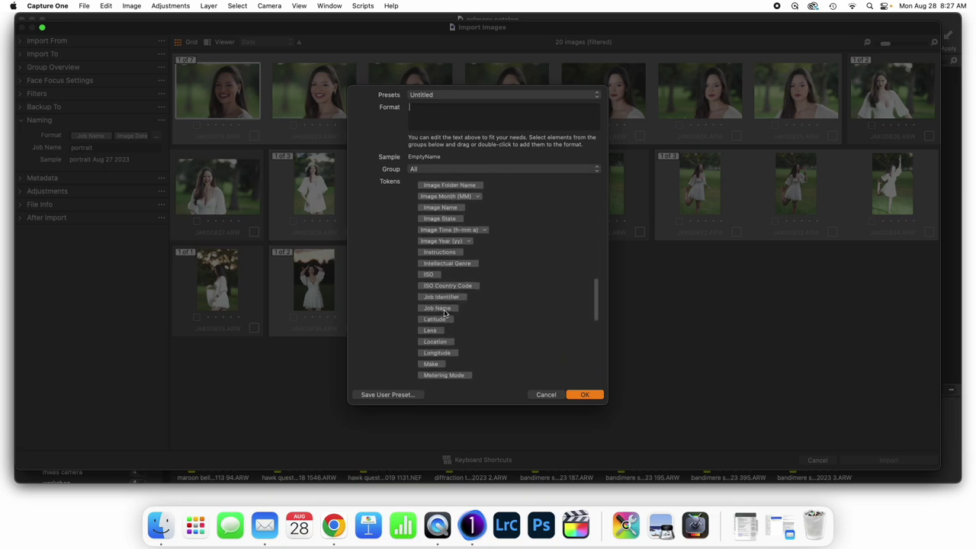
pyautogui.moveTo(449, 308); pyautogui.dragTo(516, 157)
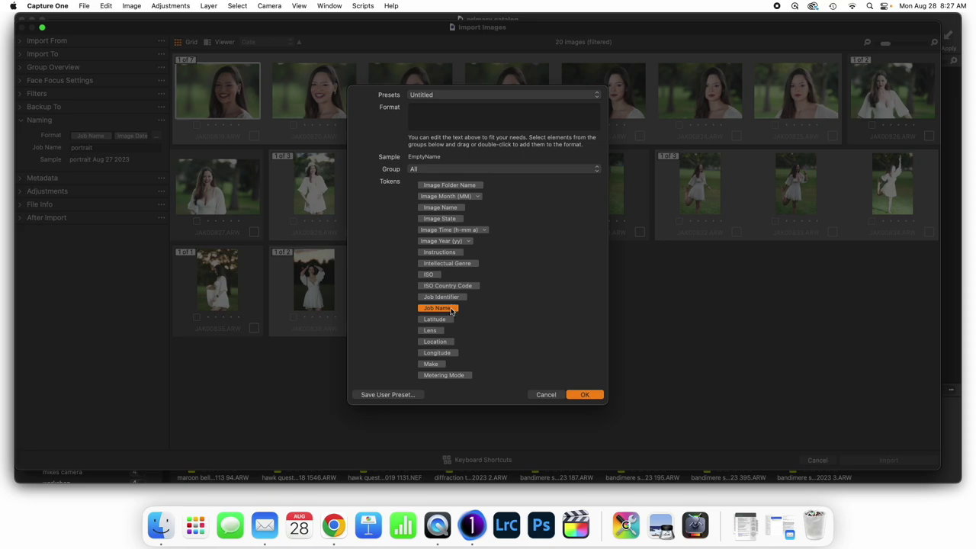
pyautogui.moveTo(452, 305); pyautogui.dragTo(493, 114)
pyautogui.click(591, 399)
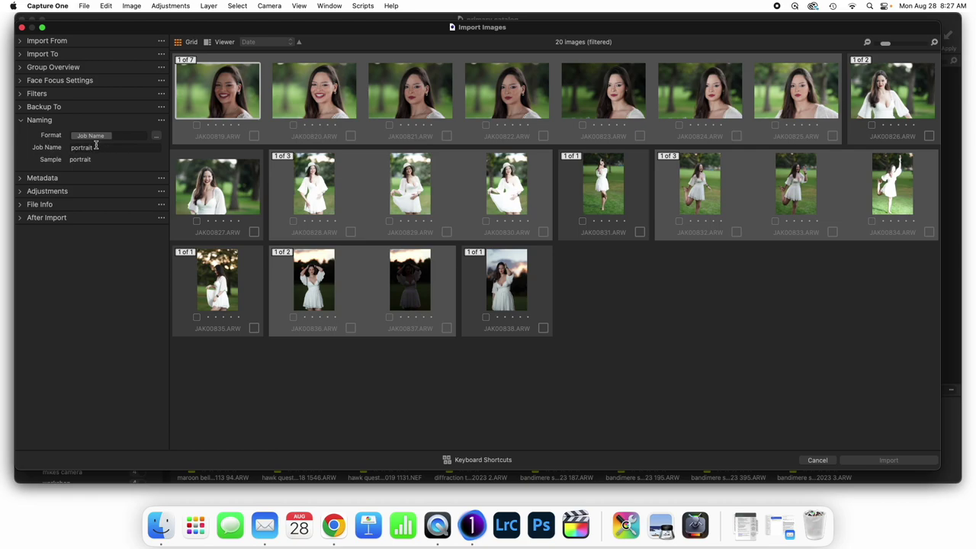
# Set the job name to "anything" as a naming test, and clear the job name
pyautogui.click(40, 147)
pyautogui.write('anything')
pyautogui.click(219, 190)
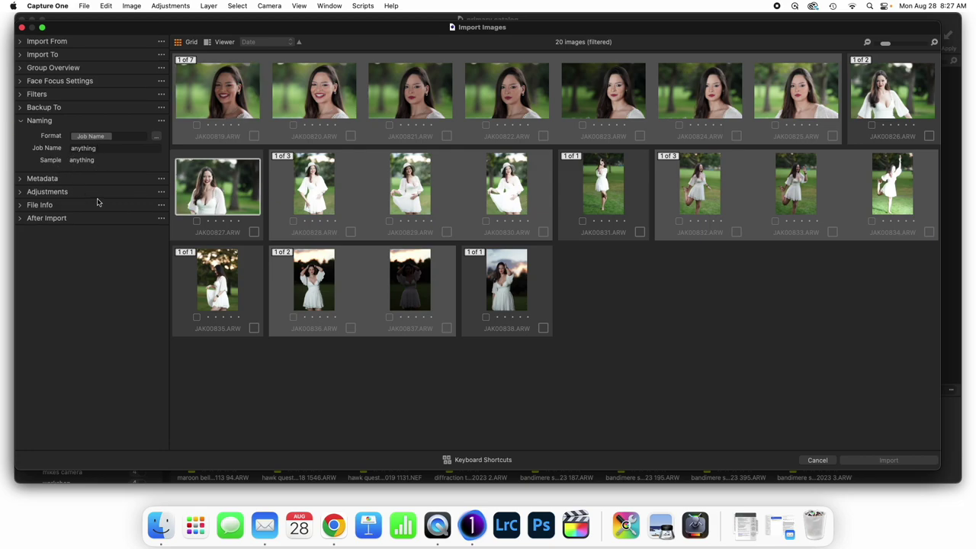
pyautogui.click(98, 148)
pyautogui.press('BackSpace')
pyautogui.press('BackSpace')
pyautogui.press('BackSpace')
pyautogui.press('BackSpace')
pyautogui.press('BackSpace')
pyautogui.press('BackSpace')
pyautogui.press('BackSpace')
pyautogui.press('BackSpace')
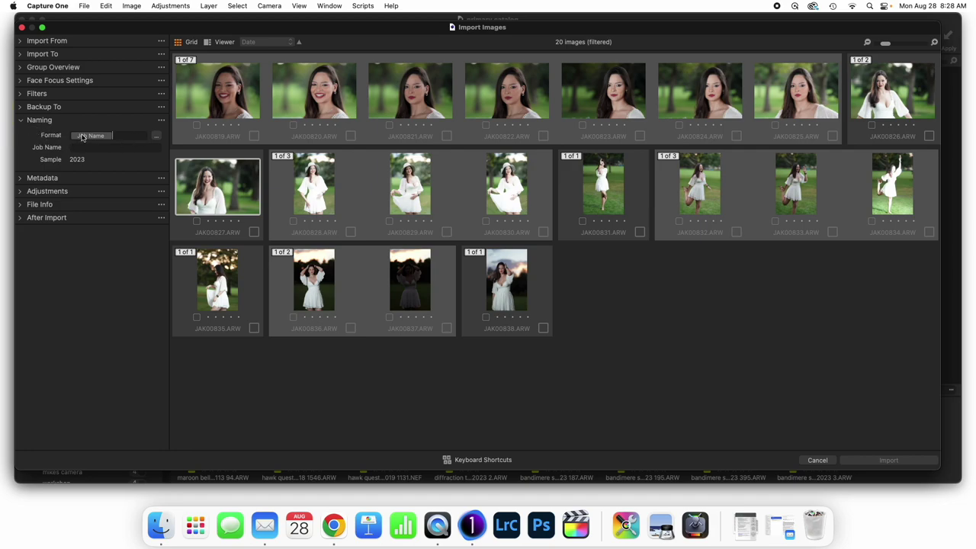
# Add a 2 Digit Counter token after the Job Name token in the naming format
pyautogui.click(158, 140)
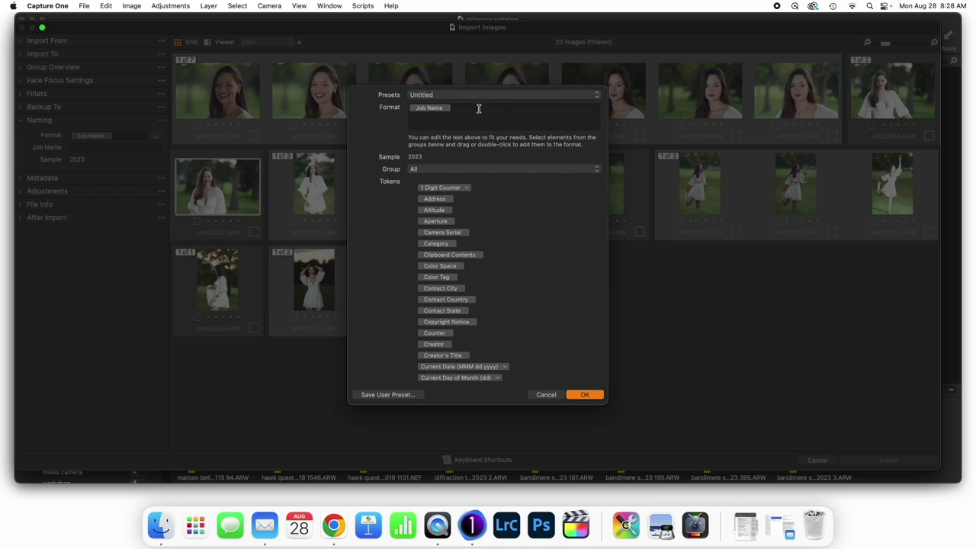
pyautogui.click(468, 190)
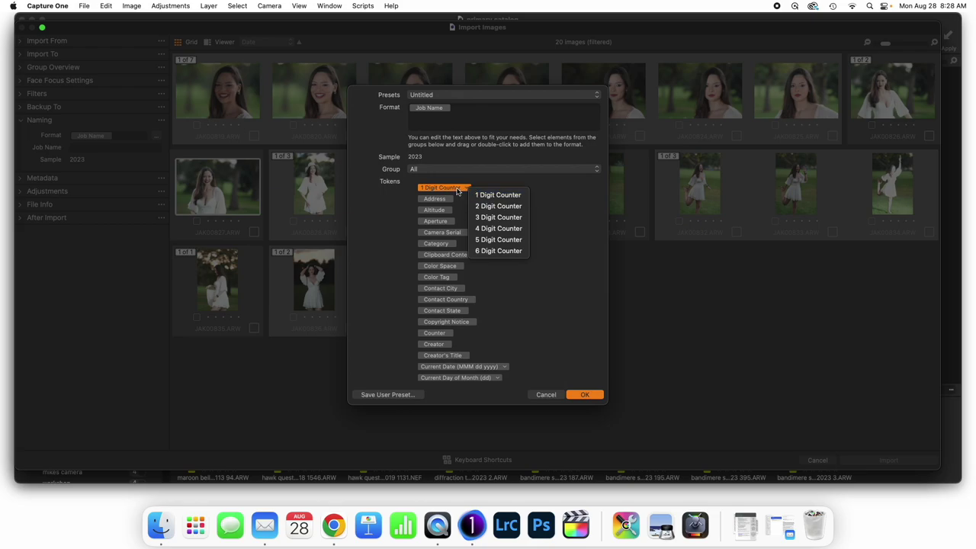
pyautogui.click(497, 205)
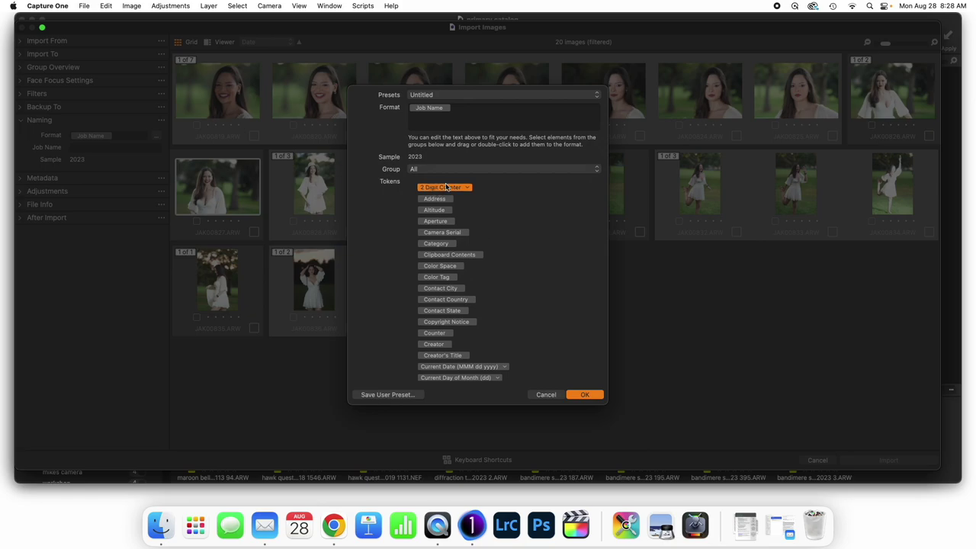
pyautogui.moveTo(438, 191); pyautogui.dragTo(493, 120)
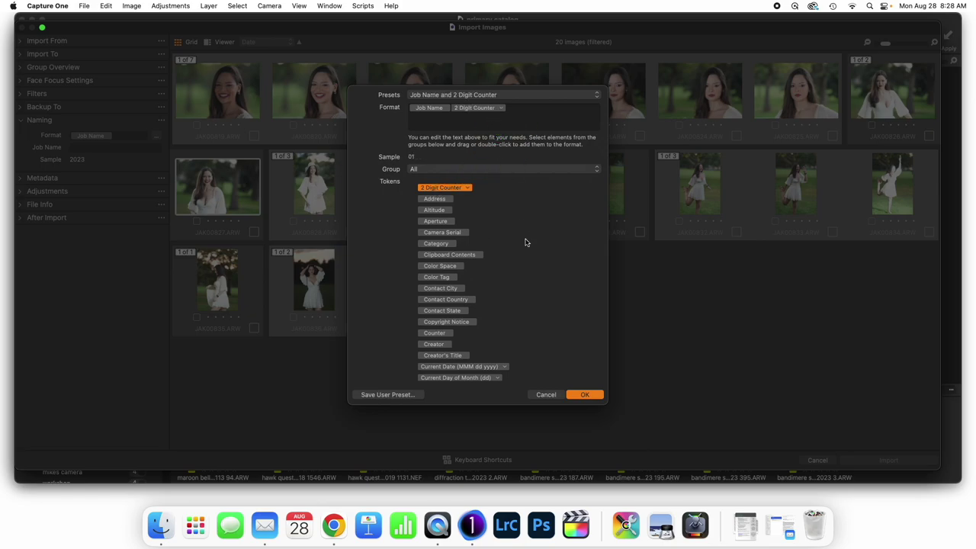
pyautogui.click(587, 395)
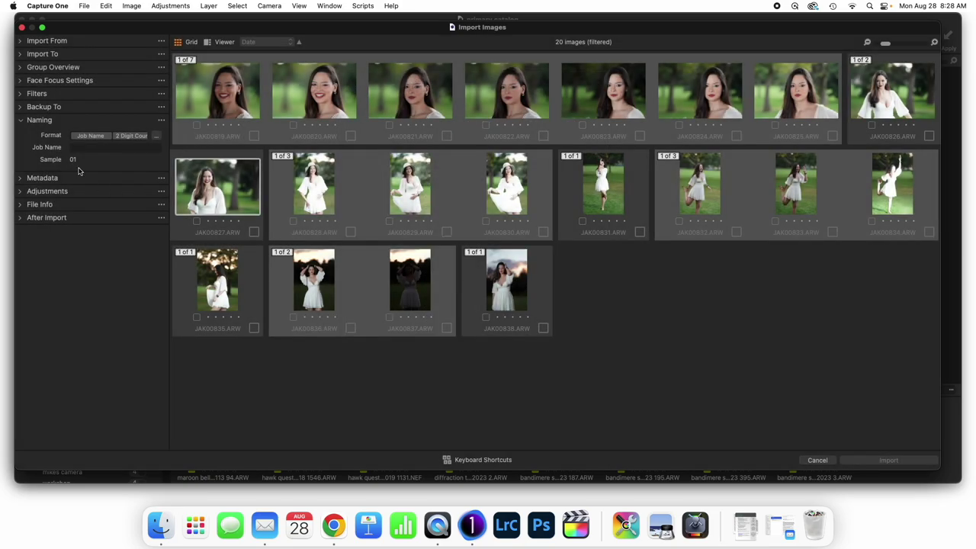
# Enter "anything" as the job name to test the naming format with the two-digit counter
pyautogui.click(109, 147)
pyautogui.write('anything')
pyautogui.click(116, 136)
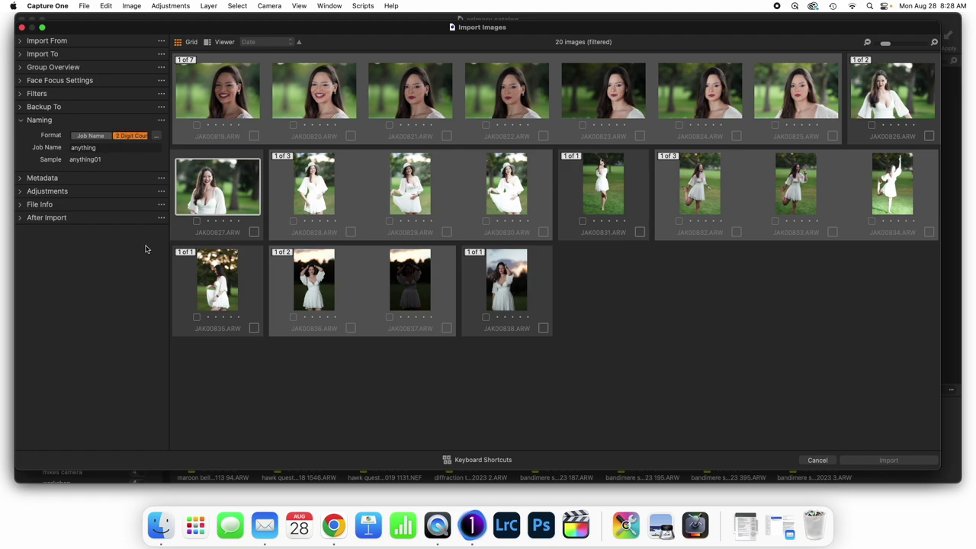
pyautogui.click(146, 249)
pyautogui.write('anything')
pyautogui.press('BackSpace')
pyautogui.press('BackSpace')
pyautogui.press('BackSpace')
pyautogui.press('BackSpace')
pyautogui.press('BackSpace')
pyautogui.press('BackSpace')
pyautogui.press('BackSpace')
pyautogui.press('BackSpace')
pyautogui.press('BackSpace')
pyautogui.press('BackSpace')
# Apply the custom "job name" preset to the naming format and review the available tokens and preset options
pyautogui.click(156, 135)
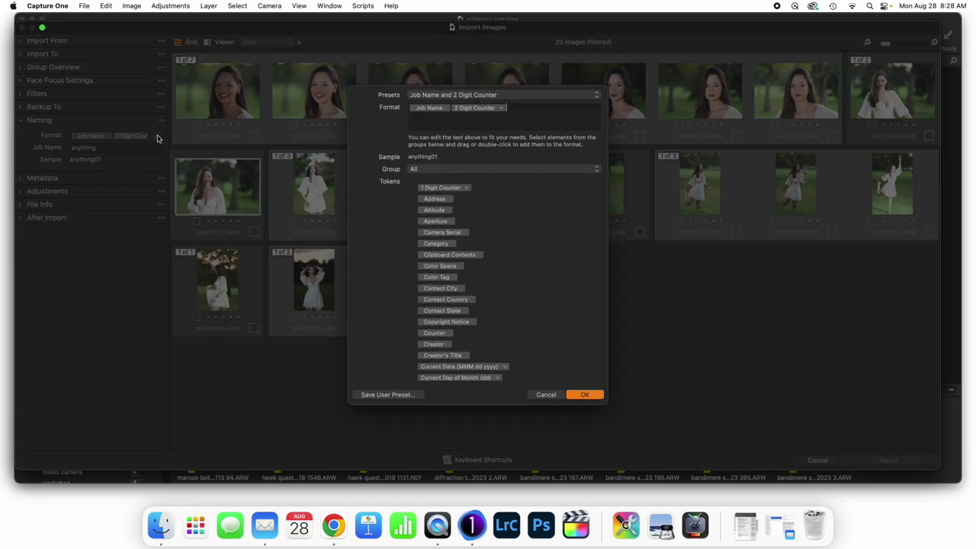
pyautogui.click(549, 94)
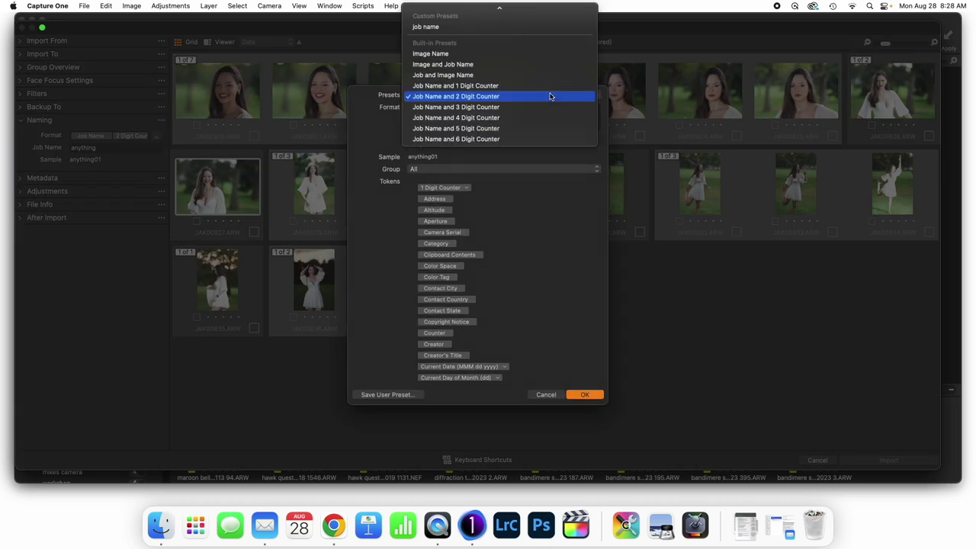
pyautogui.click(544, 29)
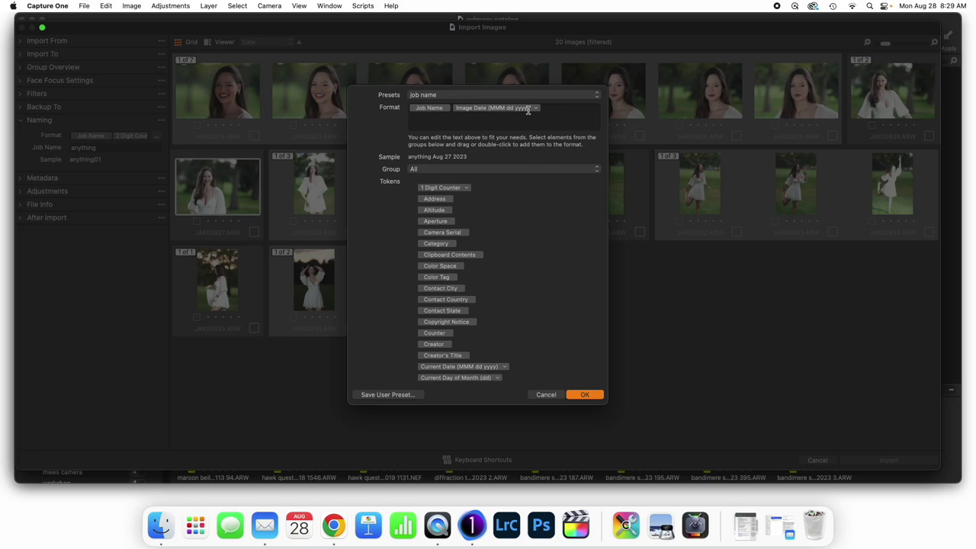
pyautogui.scroll(-10, 511, 272)
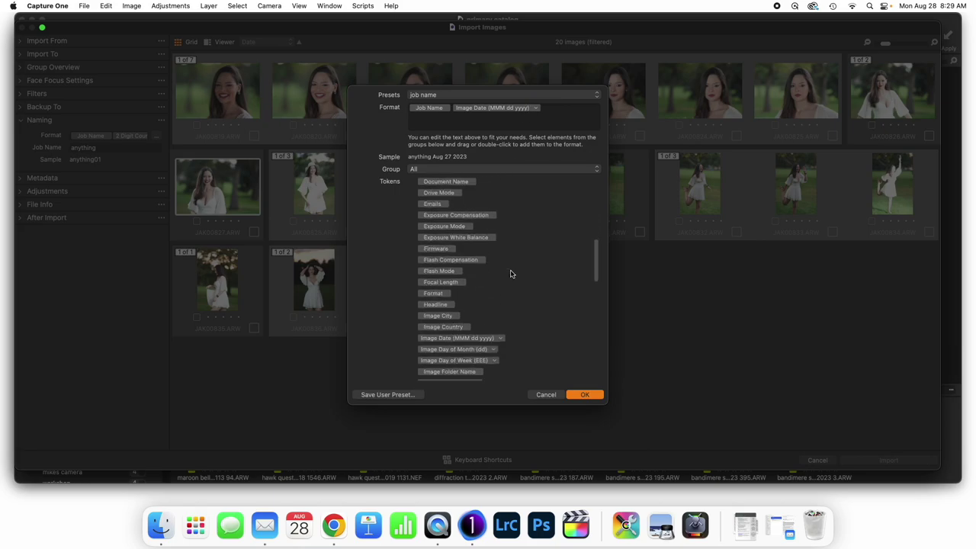
pyautogui.scroll(-15, 511, 273)
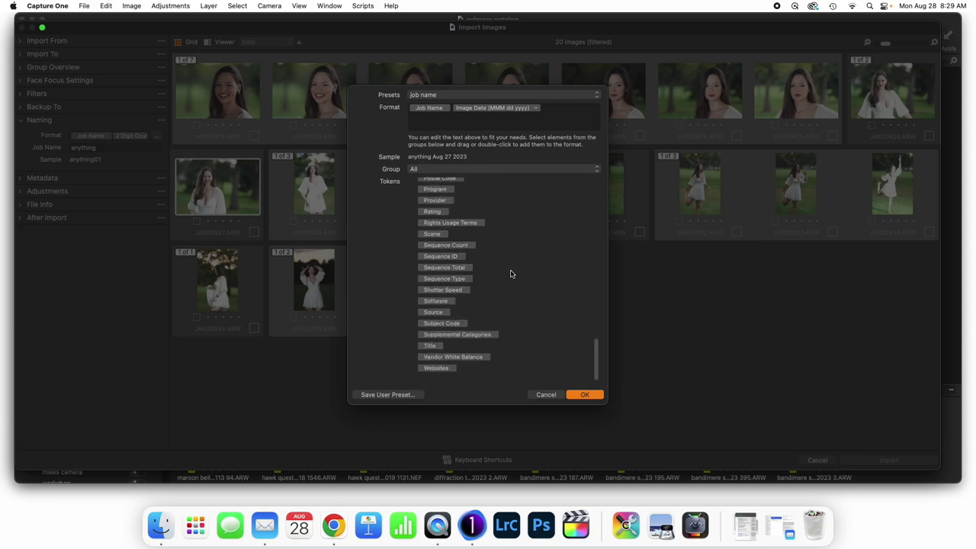
pyautogui.scroll(6, 511, 273)
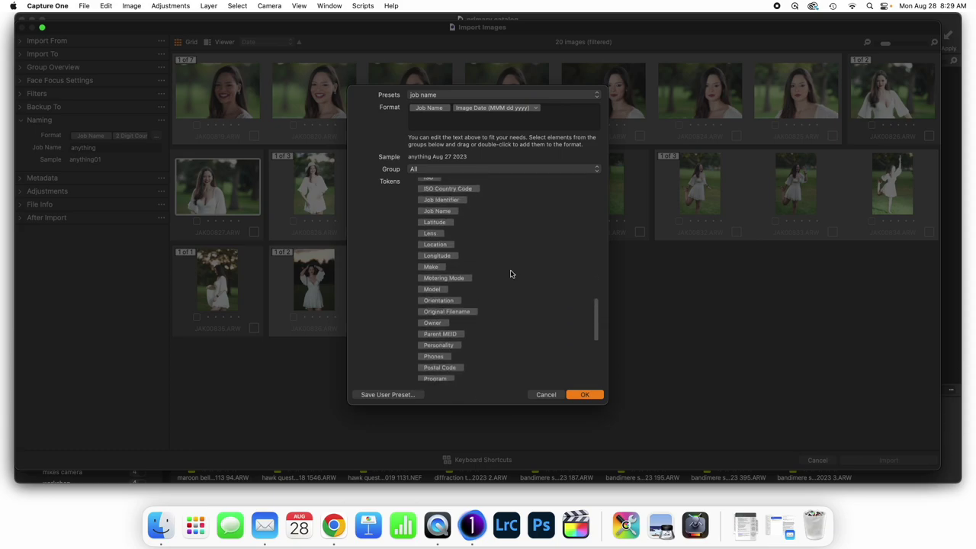
pyautogui.scroll(8, 511, 274)
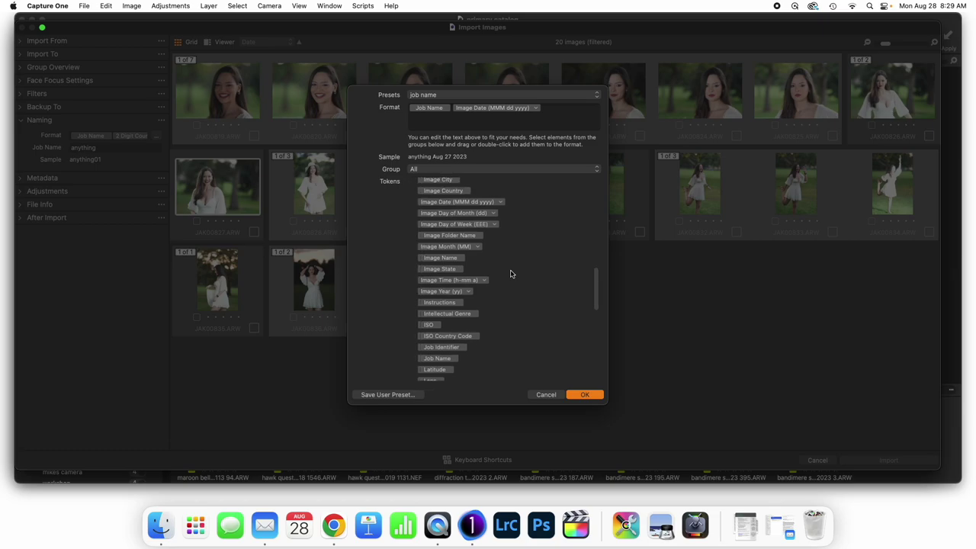
pyautogui.scroll(4, 510, 274)
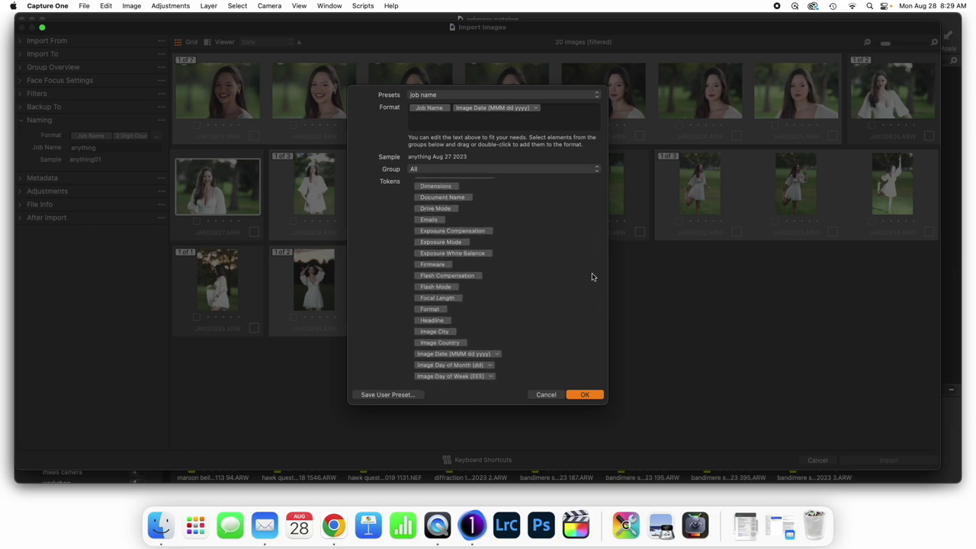
pyautogui.click(471, 96)
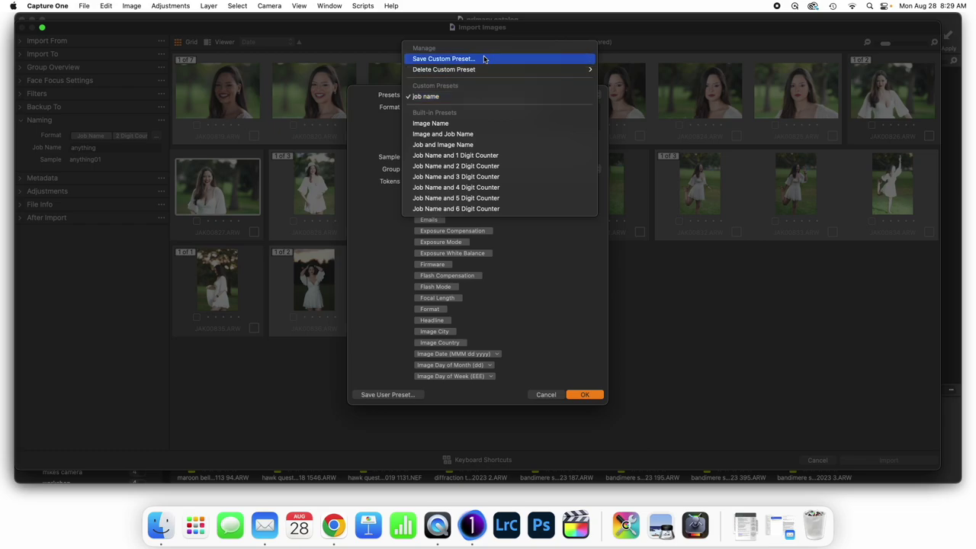
pyautogui.click(588, 398)
pyautogui.click(588, 398)
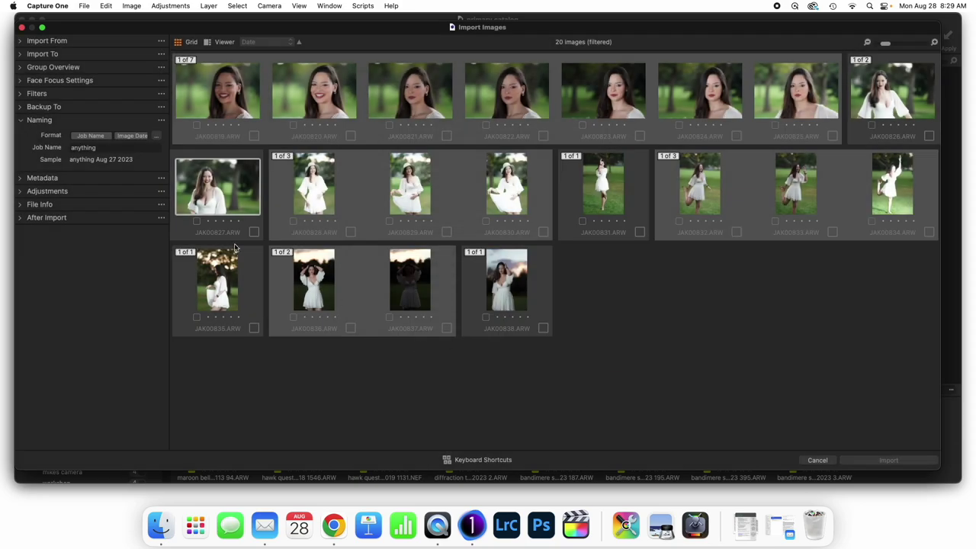
# Set the job name to "portrait" and collapse the Naming settings
pyautogui.doubleClick(105, 148)
pyautogui.write('portrait')
pyautogui.click(21, 121)
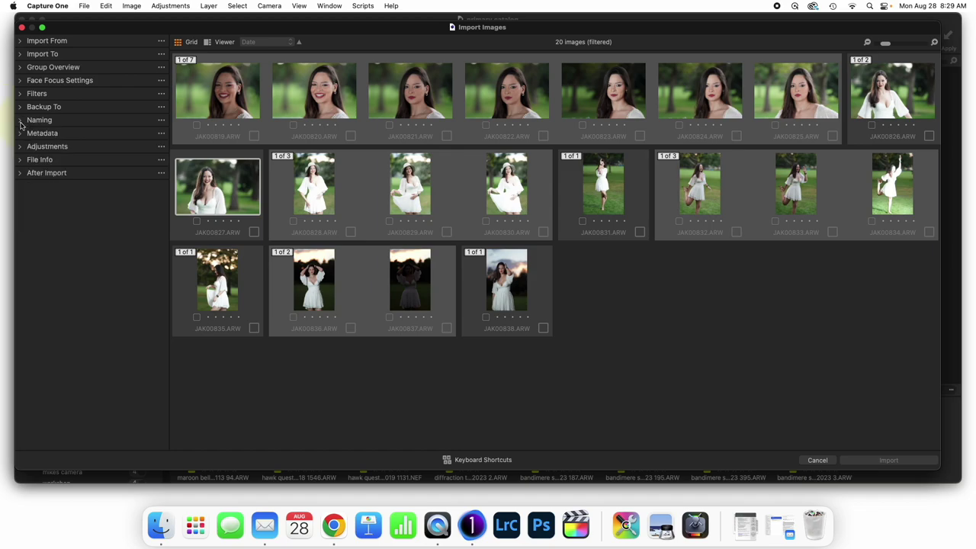
# Set the copyright metadata for the imported images to "The F Stops Here"
pyautogui.click(21, 134)
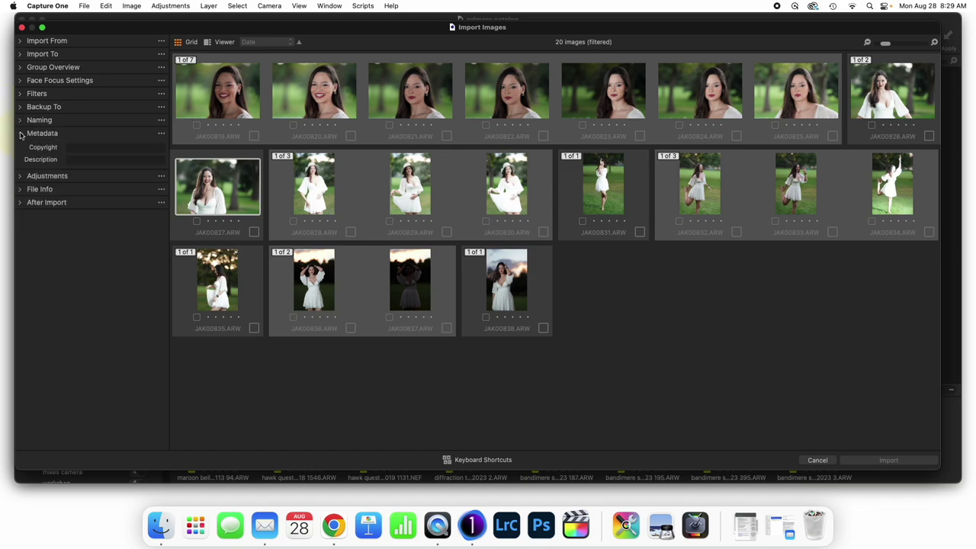
pyautogui.click(96, 147)
pyautogui.write('The F Stop')
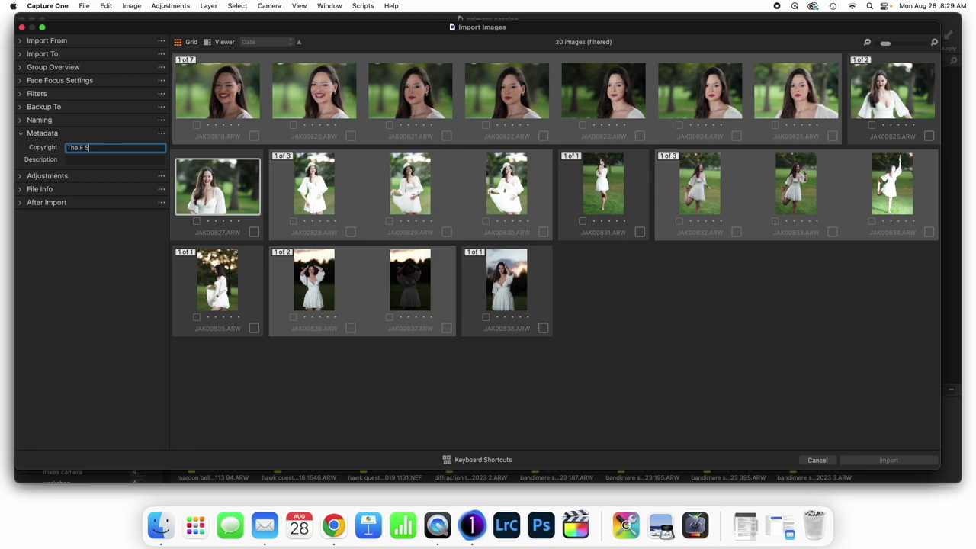
pyautogui.write('s HEre')
pyautogui.press('BackSpace')
pyautogui.press('BackSpace')
pyautogui.write('ere')
pyautogui.press('Tab')
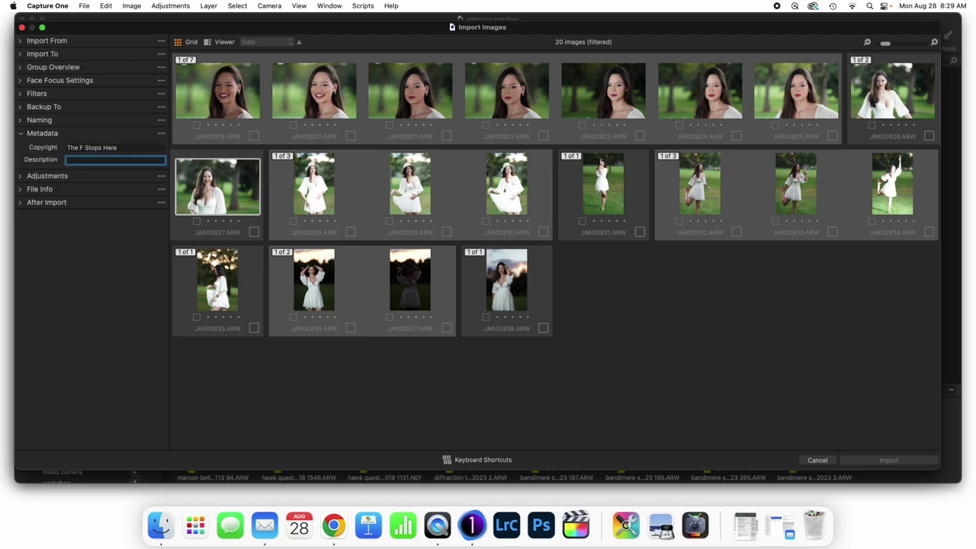
# Enter "Portrait Workshop" as the metadata description and collapse the Metadata settings
pyautogui.write('Portrait Workshop')
pyautogui.click(160, 134)
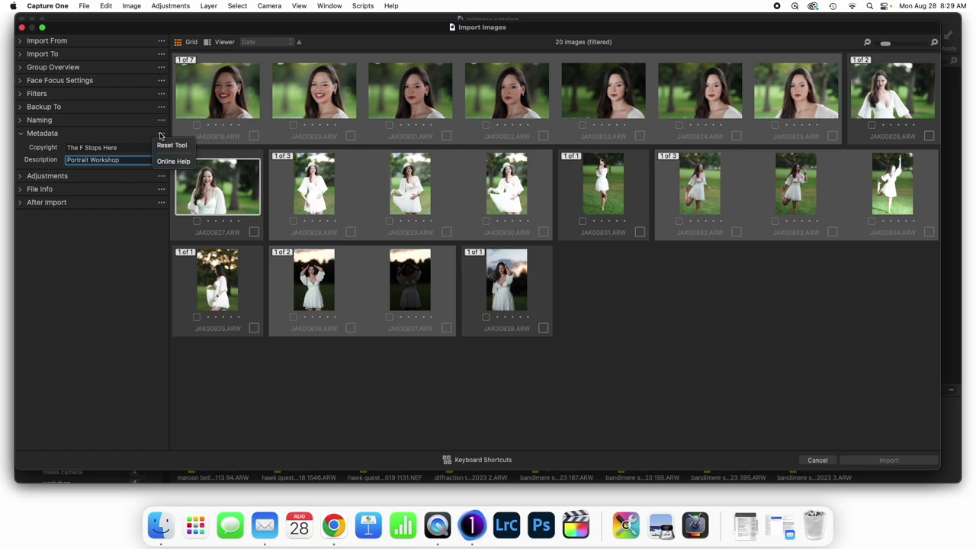
pyautogui.click(99, 138)
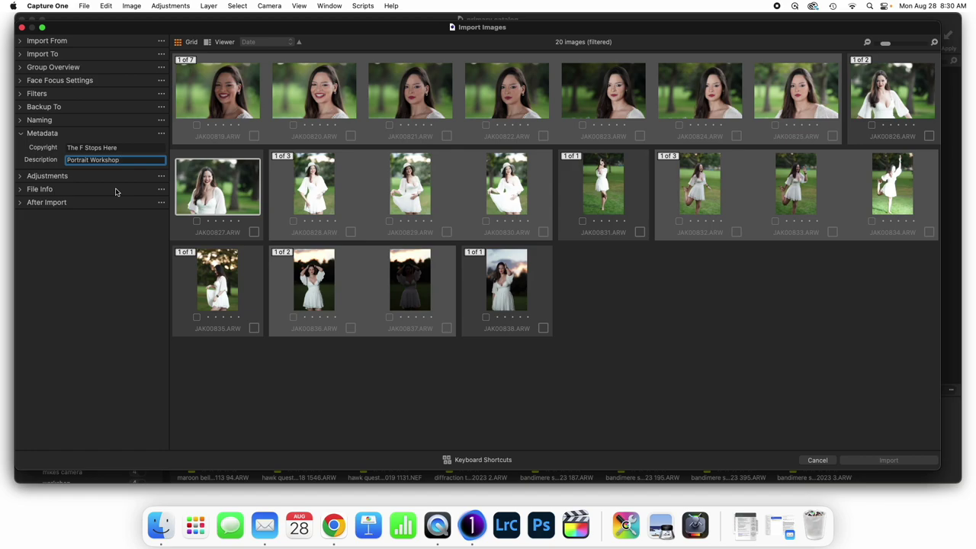
pyautogui.click(22, 134)
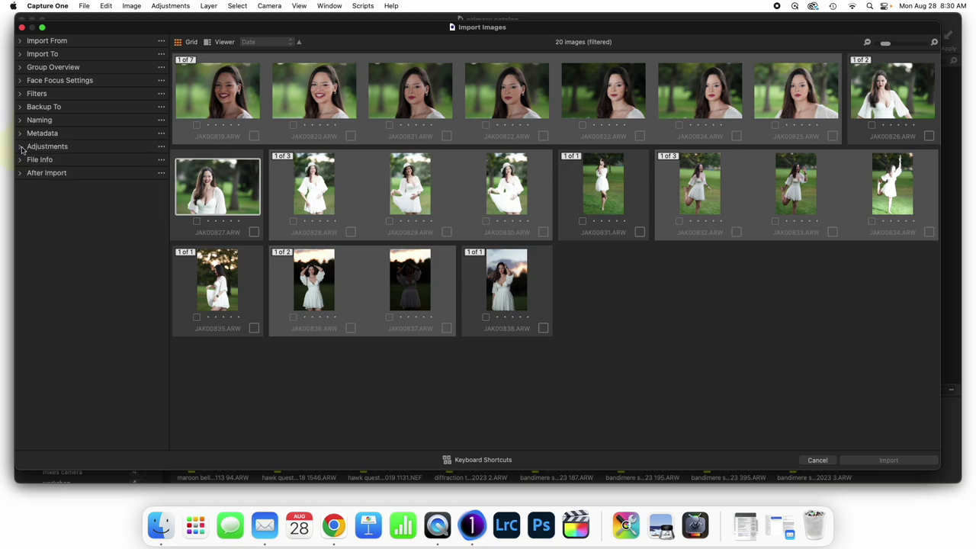
# Review the styles and presets offered under the import adjustments, and the file info of the selected image
pyautogui.click(21, 147)
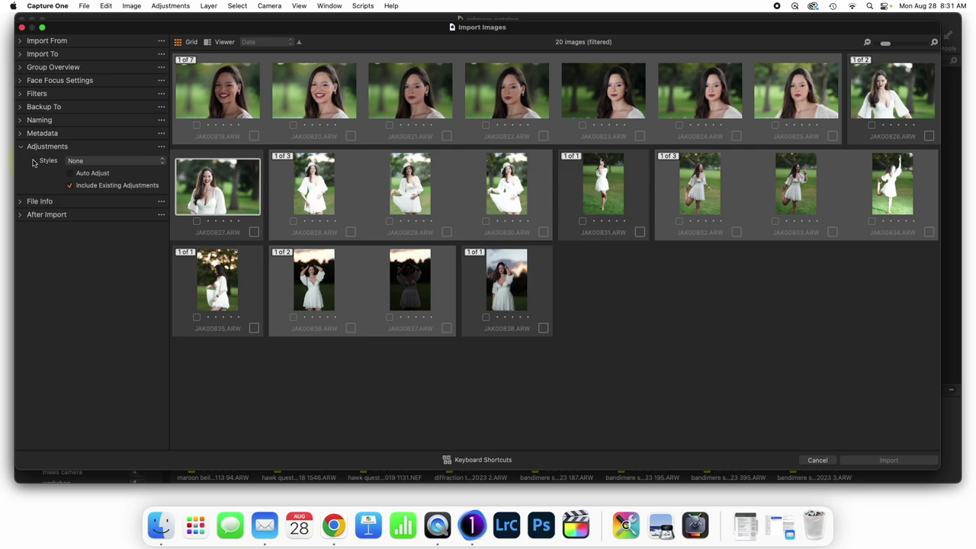
pyautogui.click(143, 163)
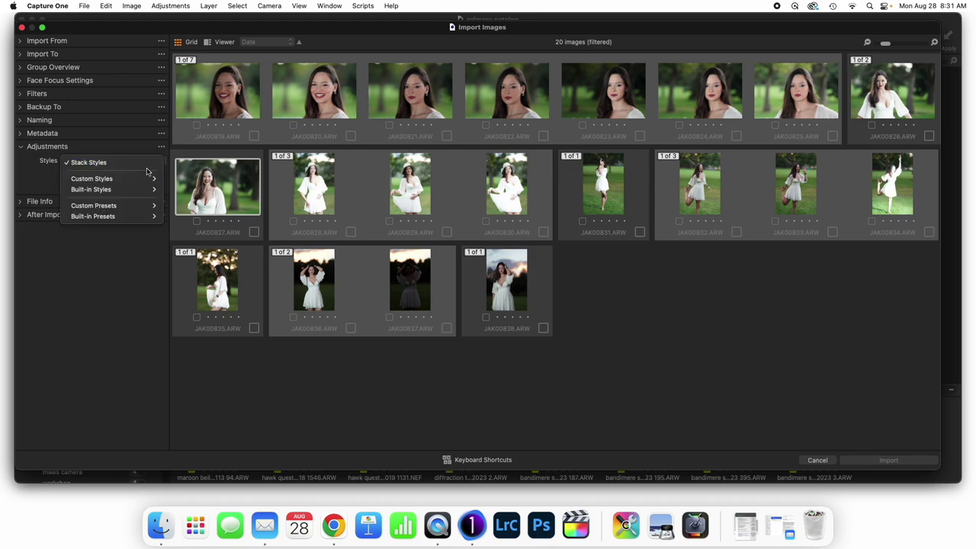
pyautogui.moveTo(140, 189)
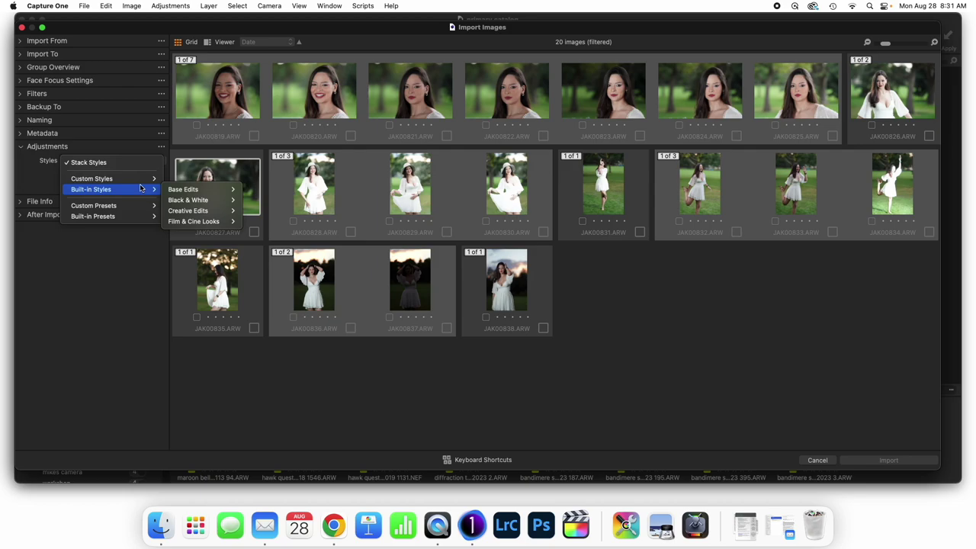
pyautogui.moveTo(210, 200)
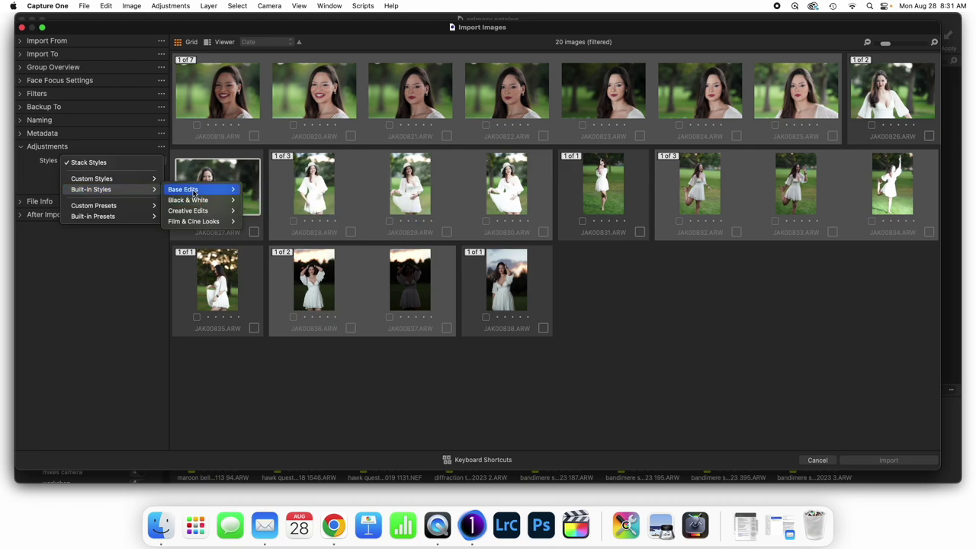
pyautogui.moveTo(196, 222)
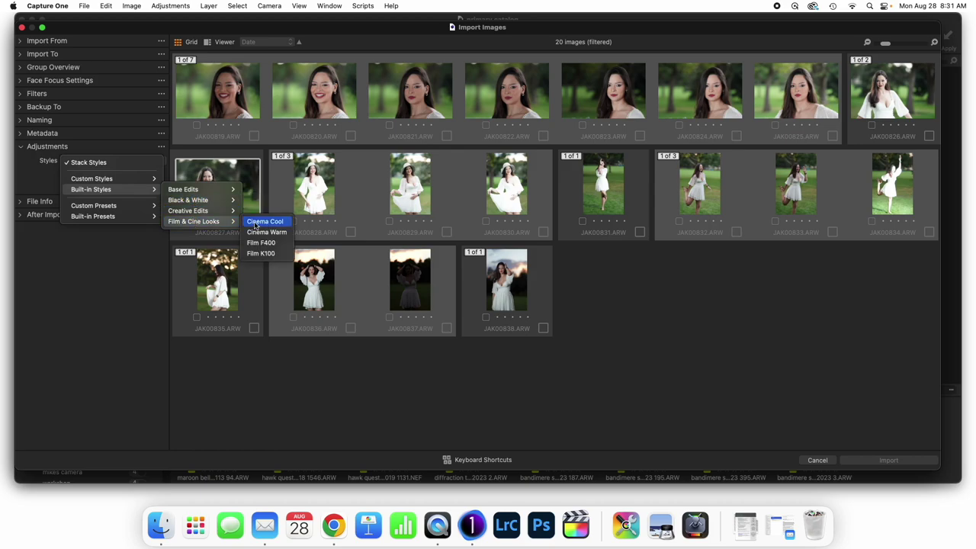
pyautogui.moveTo(115, 180)
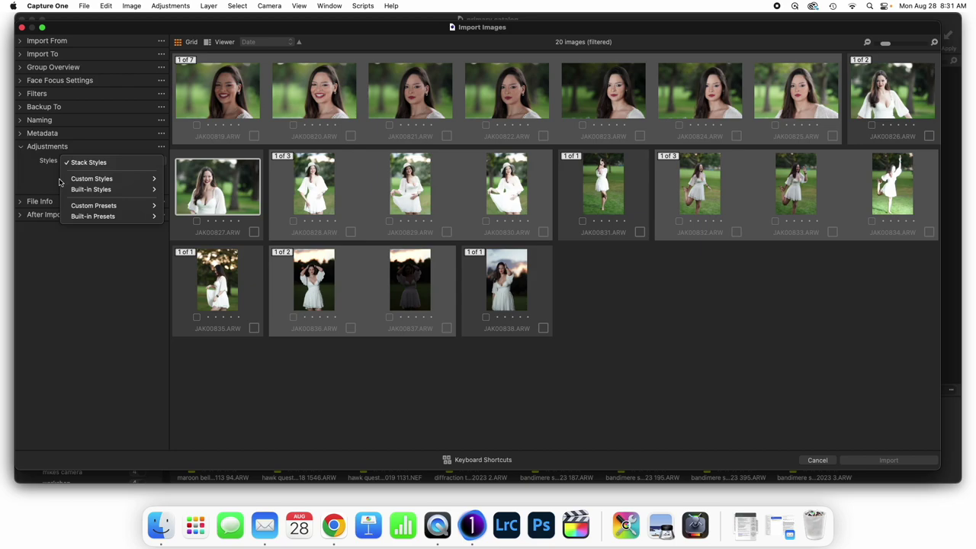
pyautogui.click(28, 182)
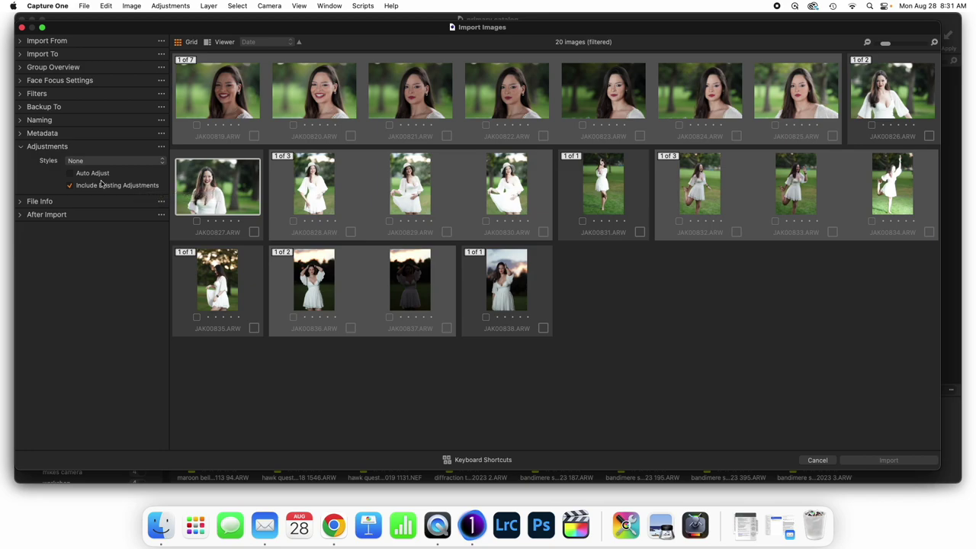
pyautogui.click(19, 146)
pyautogui.click(20, 159)
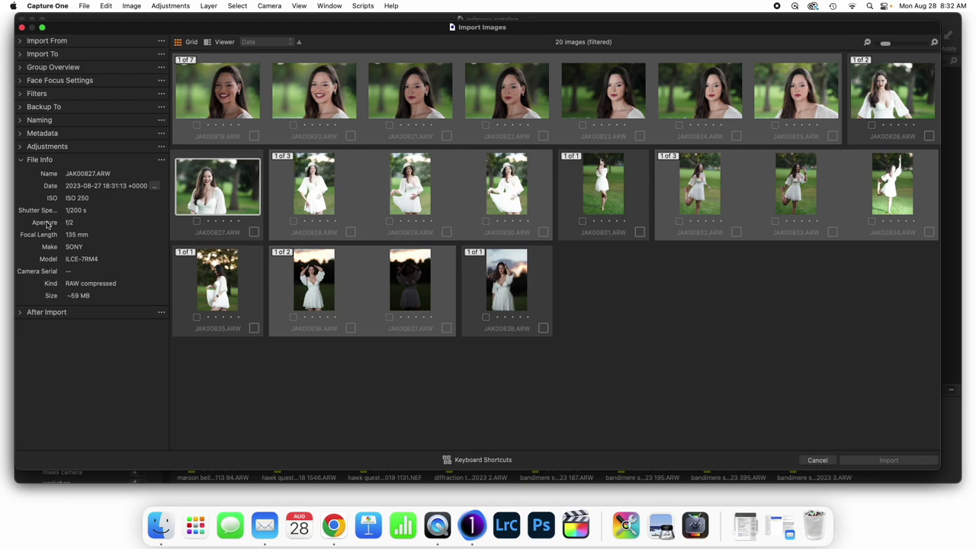
pyautogui.click(20, 161)
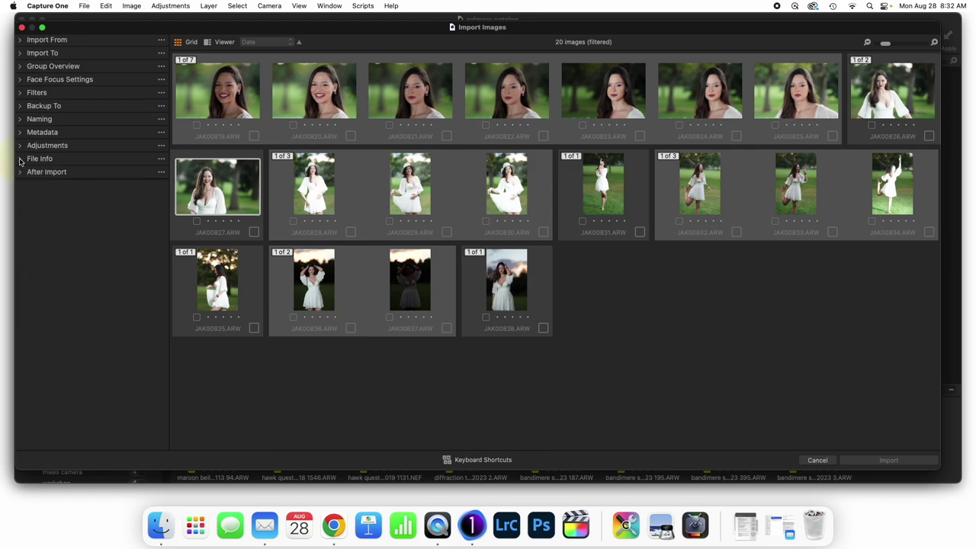
# Enable Eject Card after import, keep Open Collection When Import Starts, and collapse the After Import settings
pyautogui.click(21, 175)
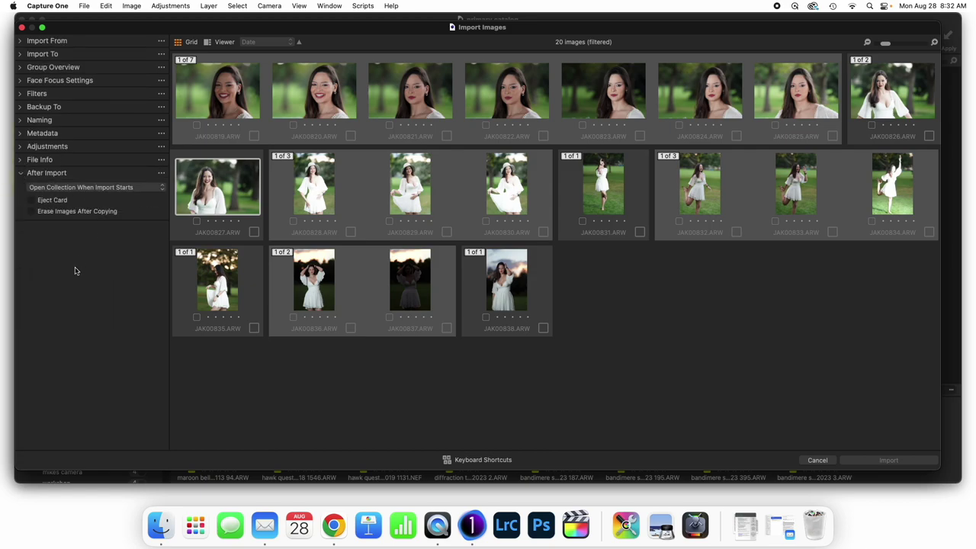
pyautogui.click(62, 201)
pyautogui.click(40, 189)
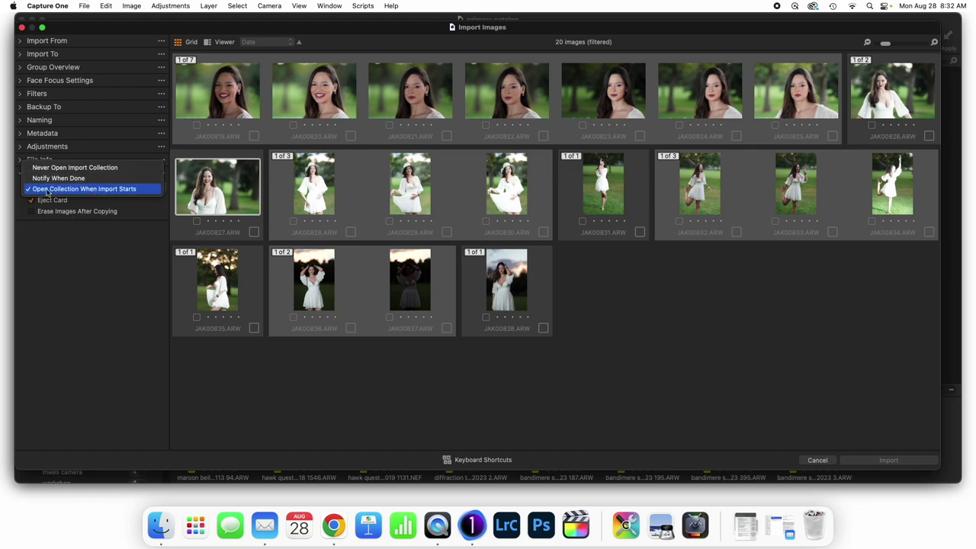
pyautogui.click(98, 191)
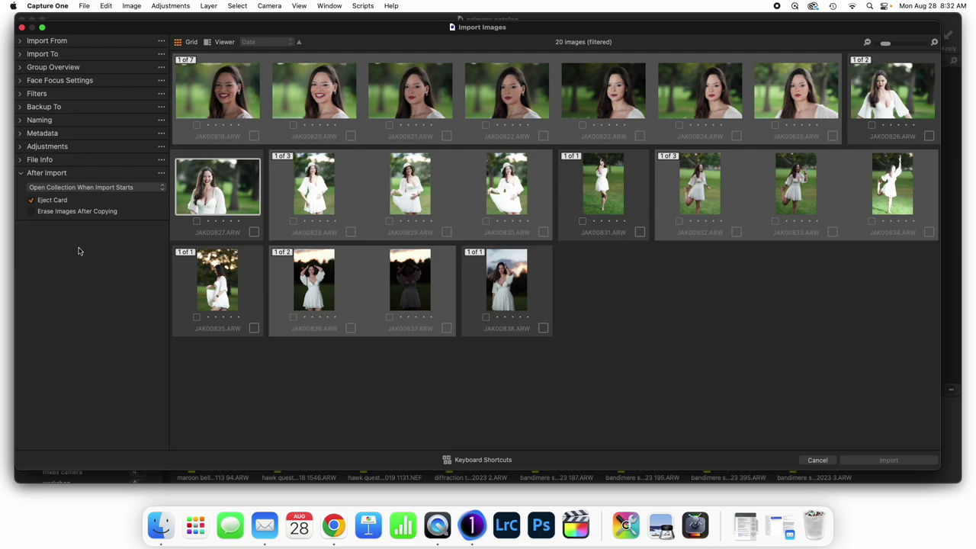
pyautogui.click(23, 173)
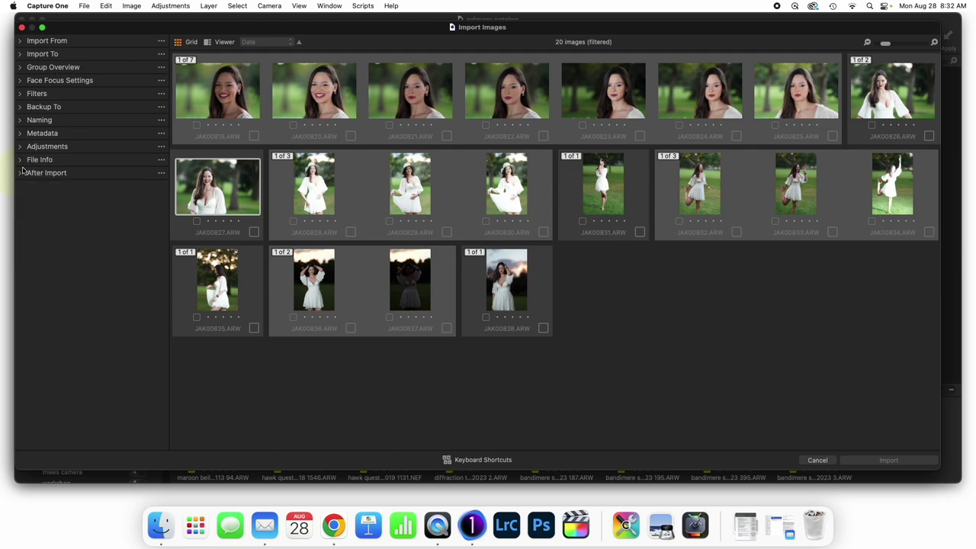
# Recheck the Import From, Import To and Naming settings
pyautogui.click(86, 41)
pyautogui.click(86, 42)
pyautogui.click(88, 54)
pyautogui.click(88, 55)
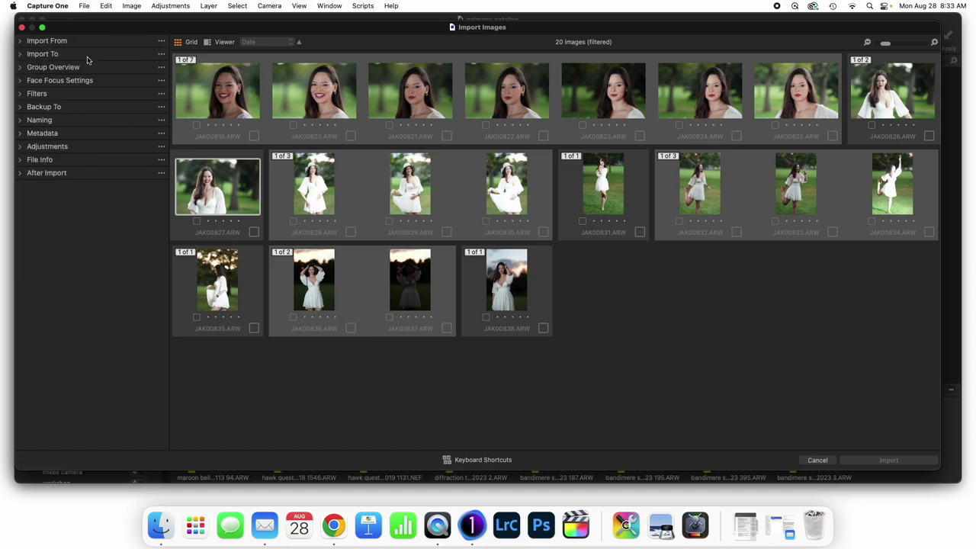
pyautogui.click(90, 121)
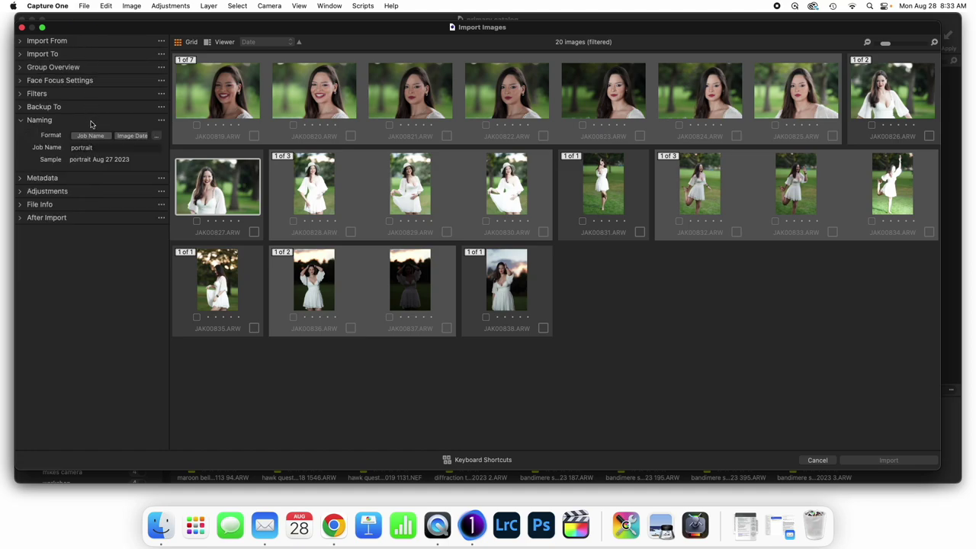
pyautogui.click(91, 122)
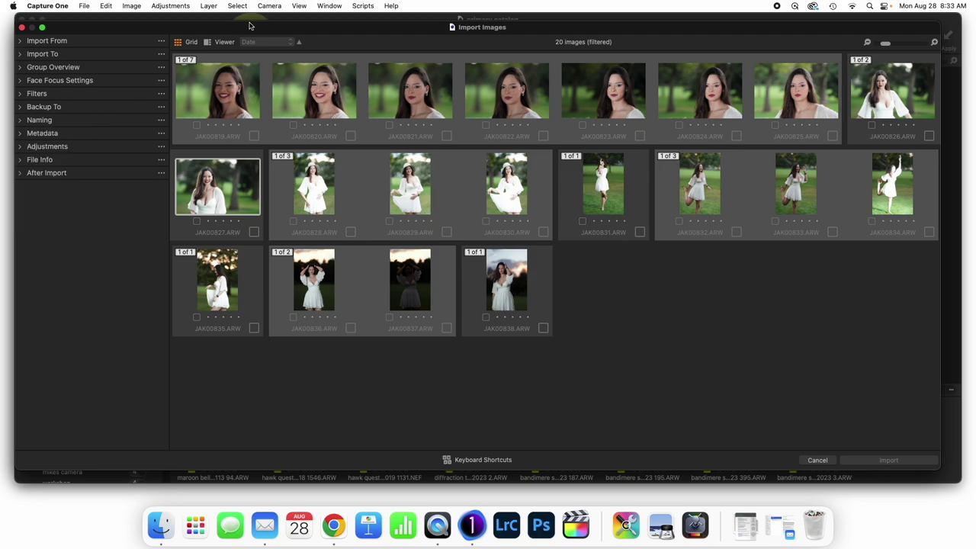
# Switch the import preview to Viewer, dismiss the zoom tip, and inspect the face close-ups of several image groups
pyautogui.click(220, 43)
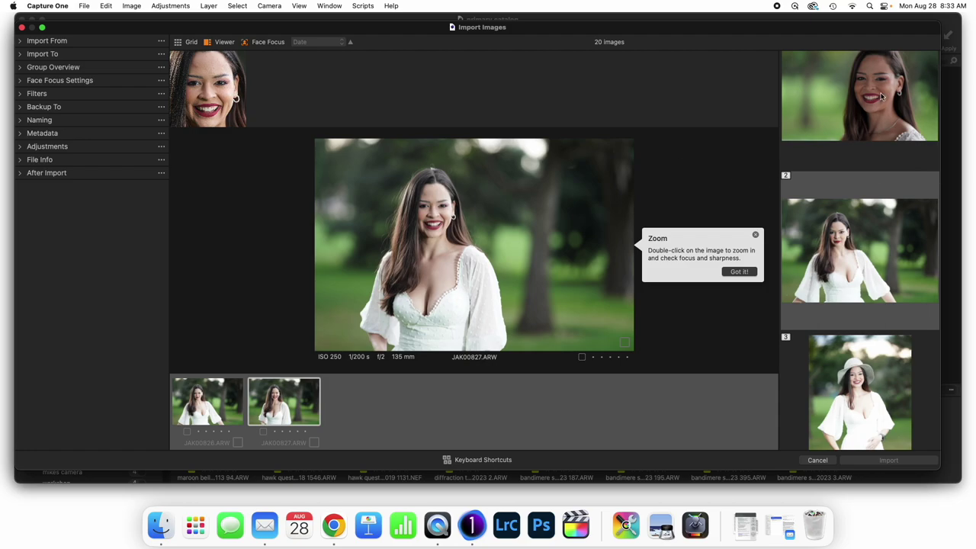
pyautogui.click(756, 237)
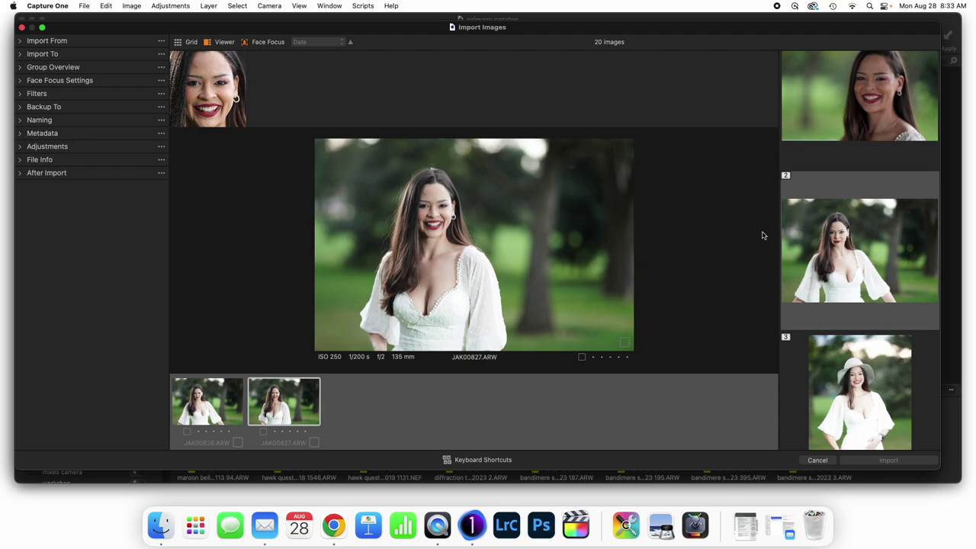
pyautogui.click(855, 380)
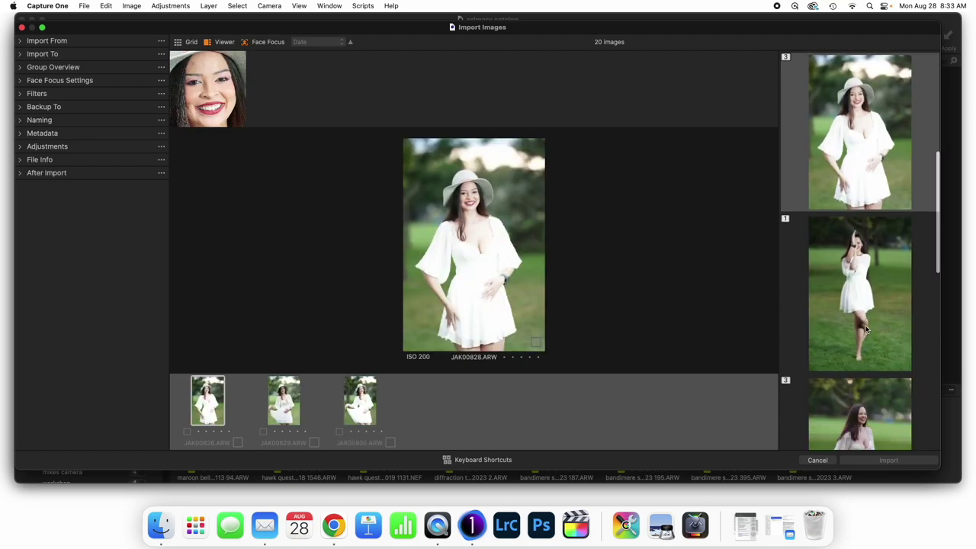
pyautogui.click(866, 329)
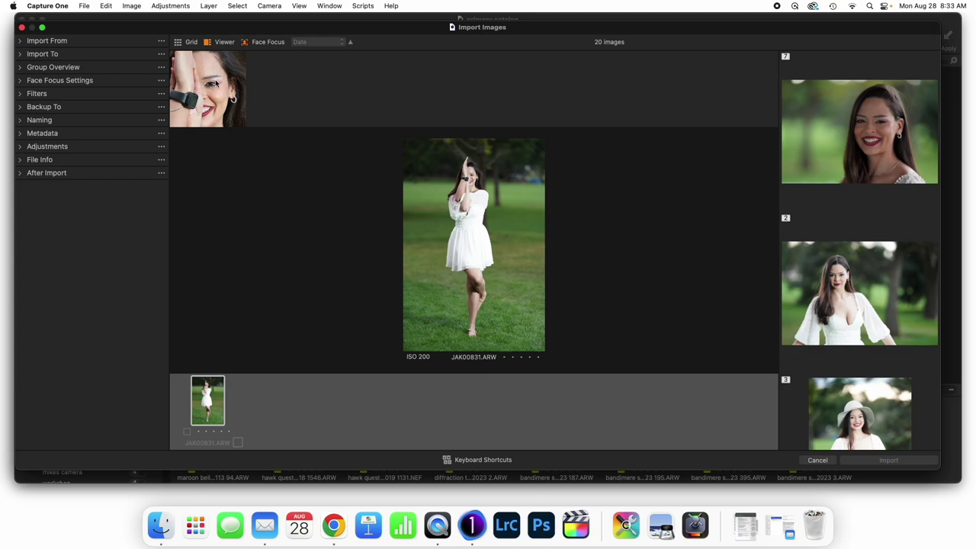
pyautogui.click(815, 122)
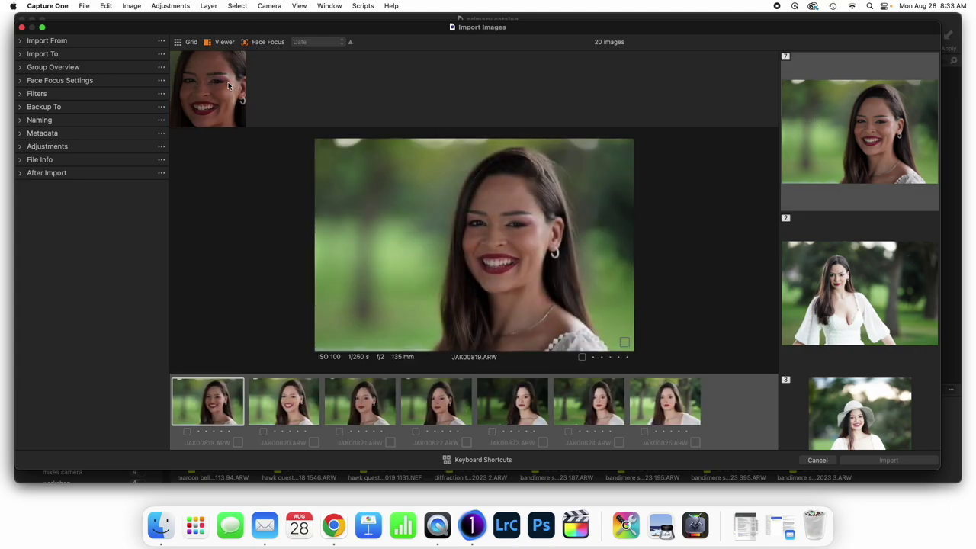
# Set the Face Focus zoom level to Limit to Eye
pyautogui.click(120, 82)
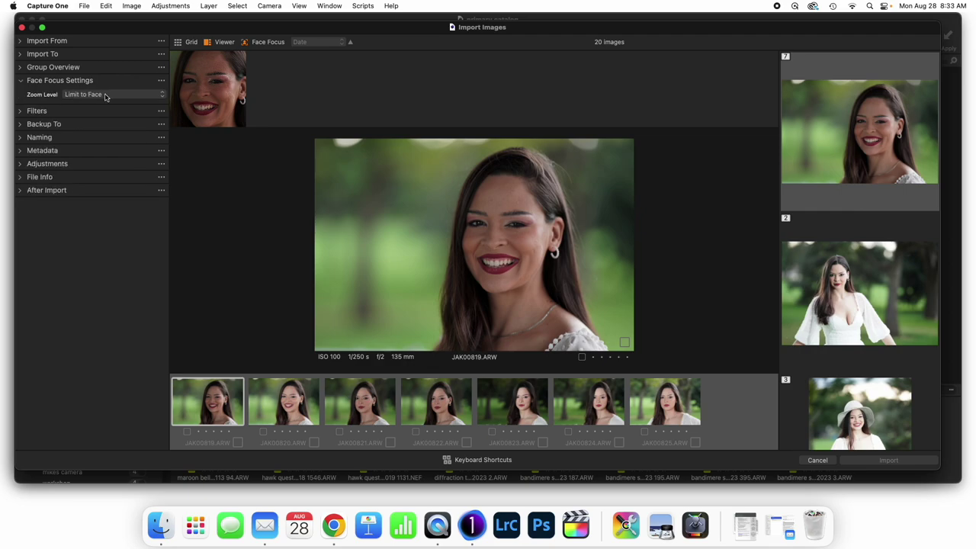
pyautogui.click(106, 95)
pyautogui.click(113, 108)
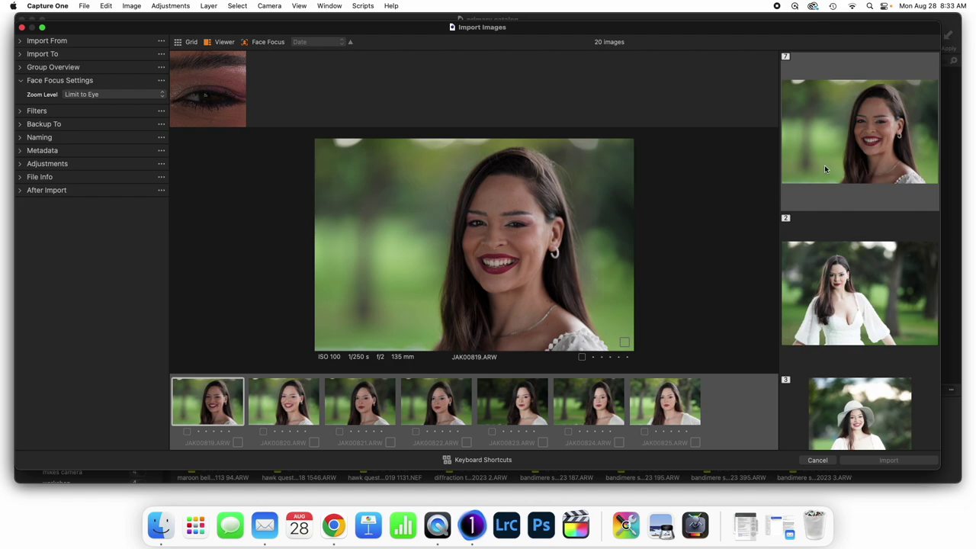
# Review the Group Overview settings and compare eye sharpness in images JAK00820 and JAK00824
pyautogui.scroll(2, 826, 168)
pyautogui.click(112, 68)
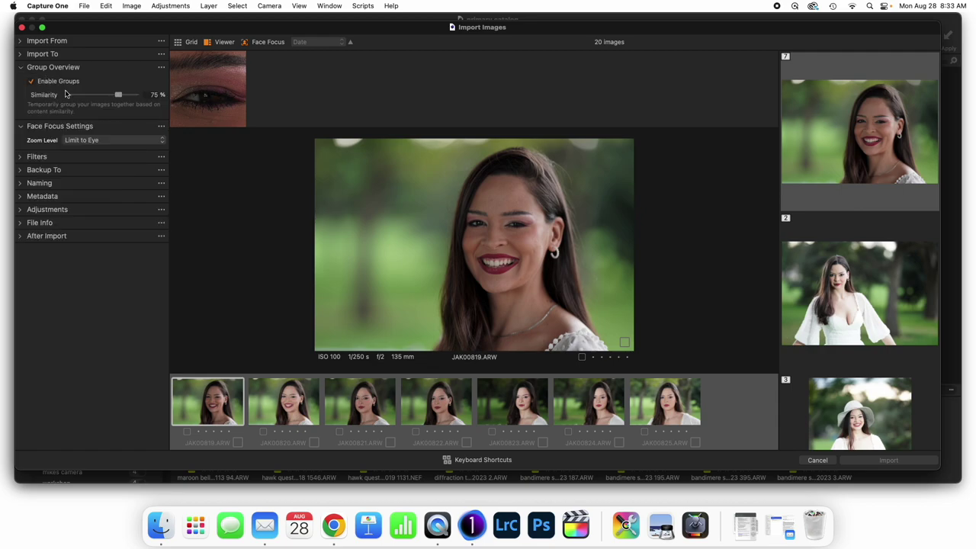
pyautogui.scroll(-2, 854, 242)
pyautogui.scroll(2, 855, 242)
pyautogui.click(284, 398)
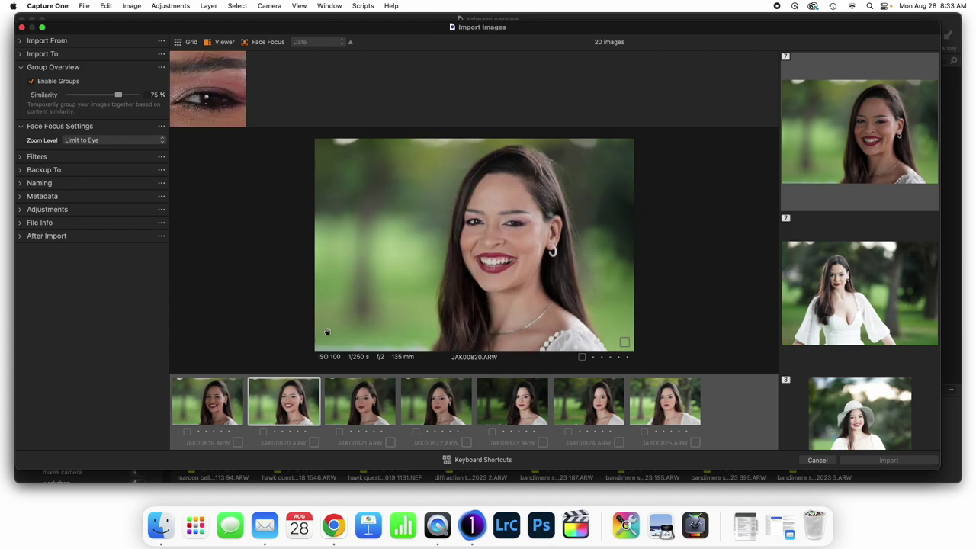
pyautogui.click(572, 400)
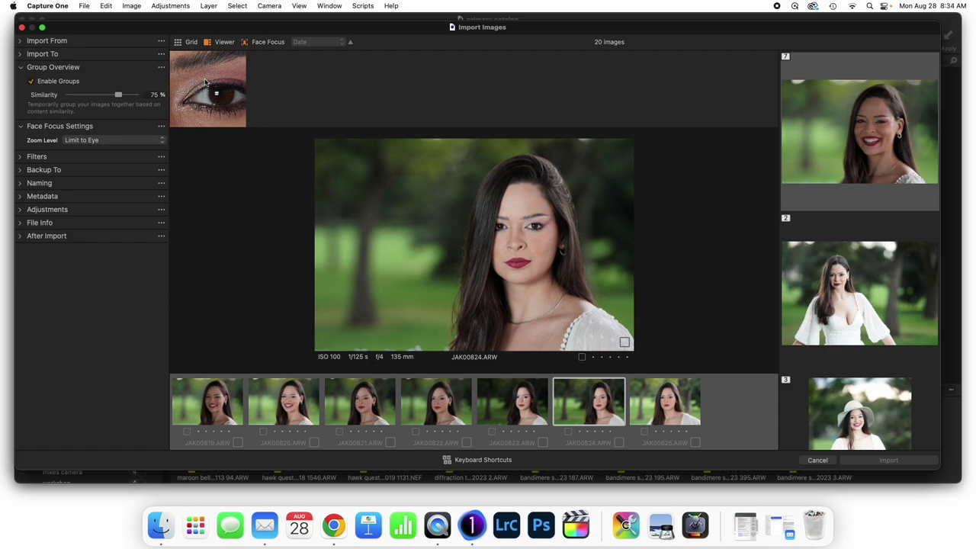
# Turn the Face Focus close-ups off and back on, and browse further through the image groups
pyautogui.click(247, 44)
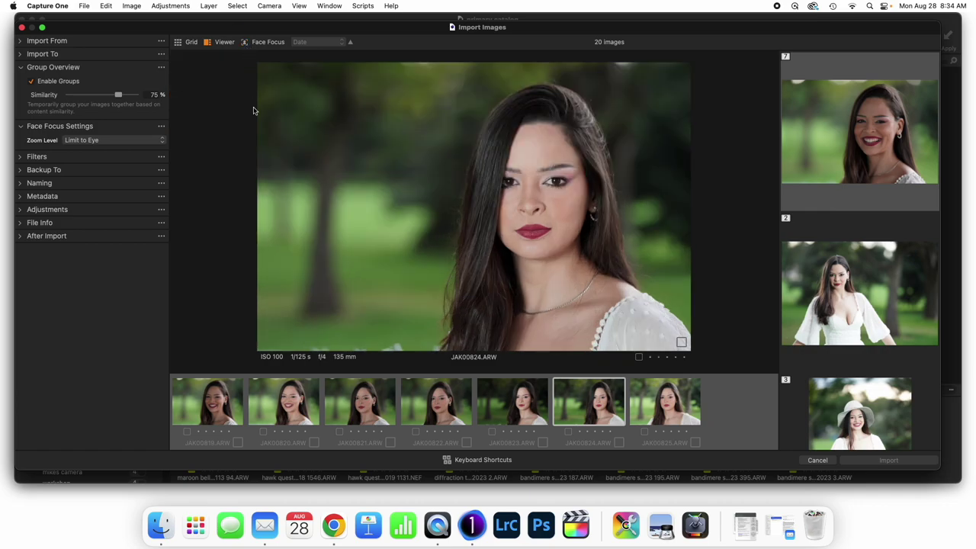
pyautogui.click(246, 43)
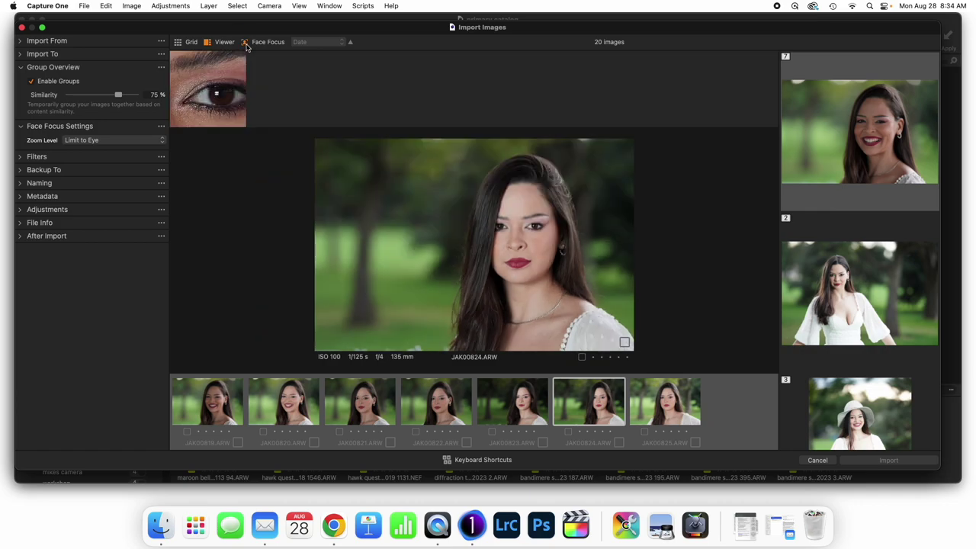
pyautogui.scroll(-10, 853, 269)
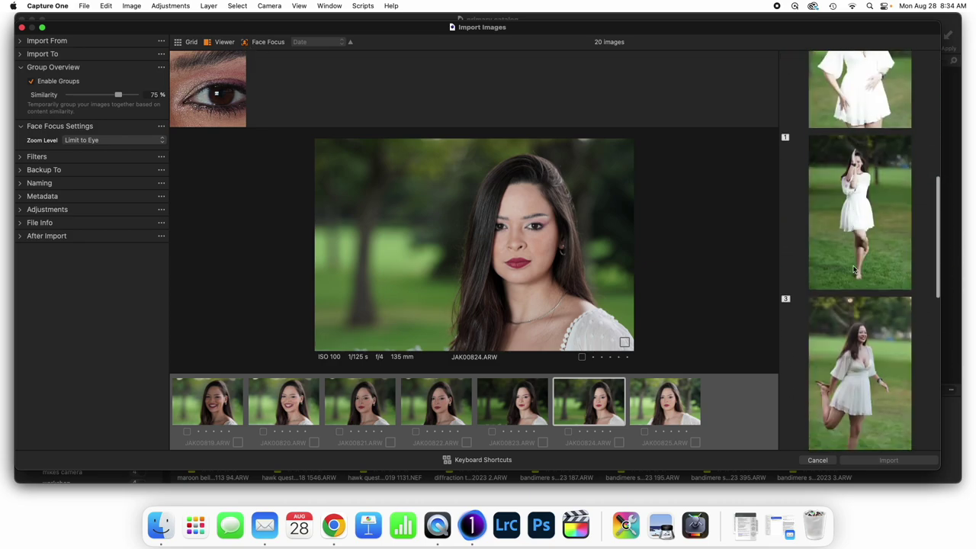
# Display image JAK00835 in the Viewer and pick it for import
pyautogui.scroll(-5, 853, 269)
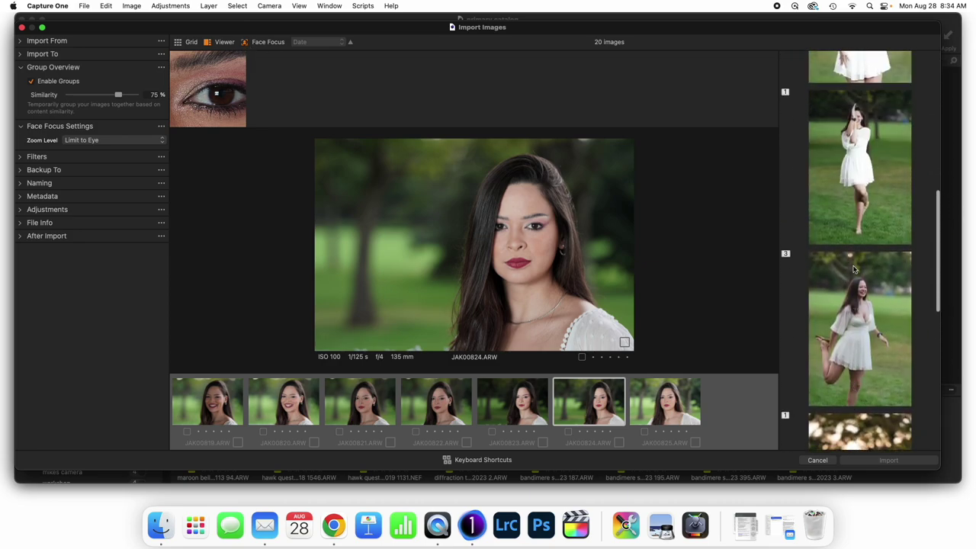
pyautogui.click(866, 279)
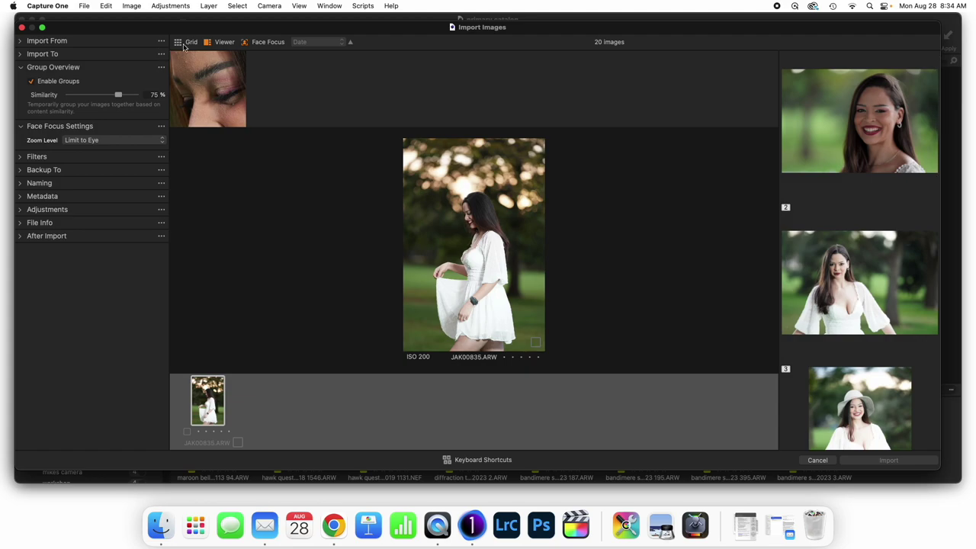
pyautogui.click(535, 342)
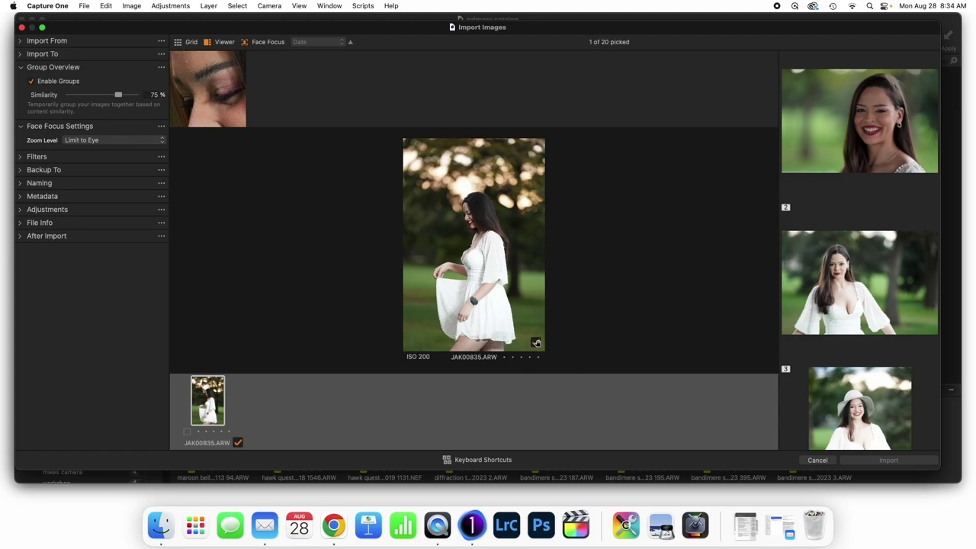
pyautogui.click(238, 442)
pyautogui.click(238, 442)
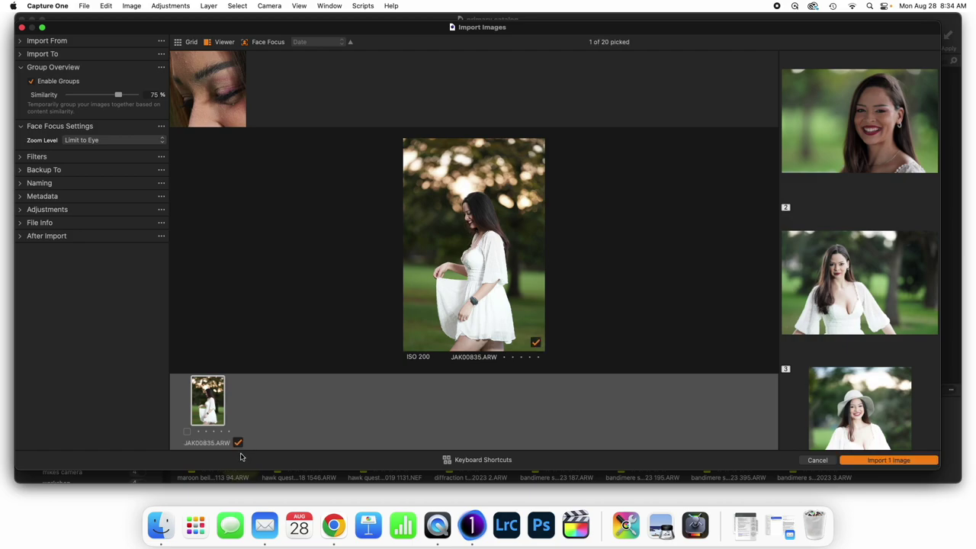
# Return to the grid, select all images, check the keyboard shortcuts list, and pick every image for import
pyautogui.click(180, 44)
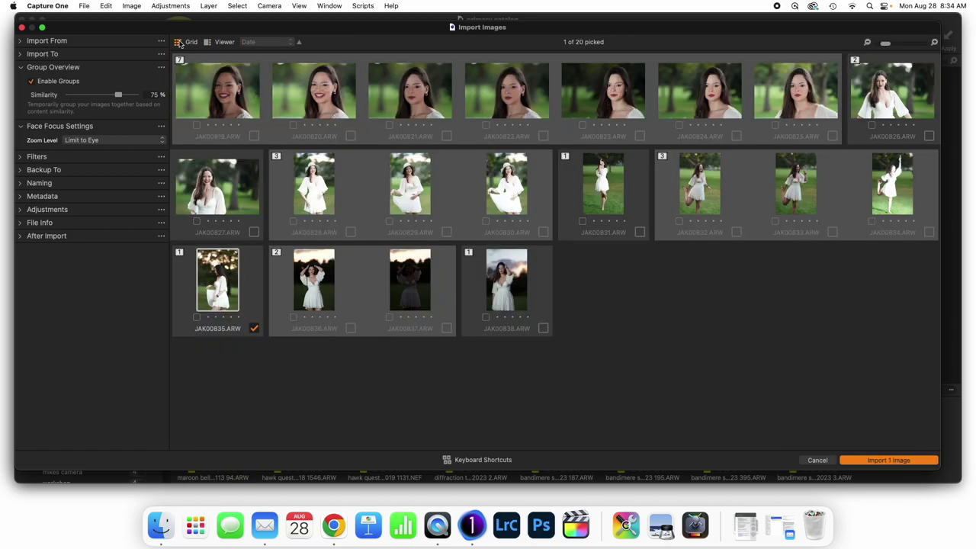
pyautogui.click(596, 209)
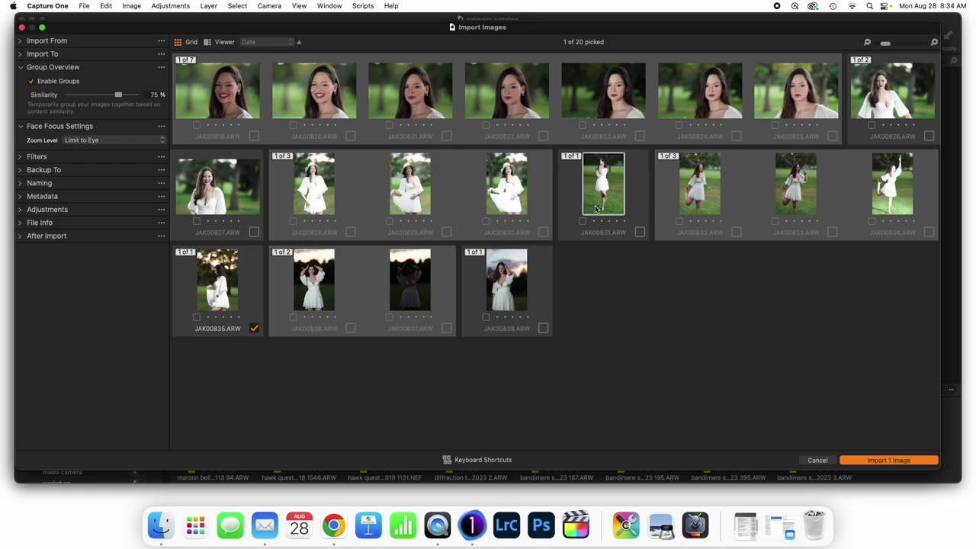
pyautogui.press('super+a')
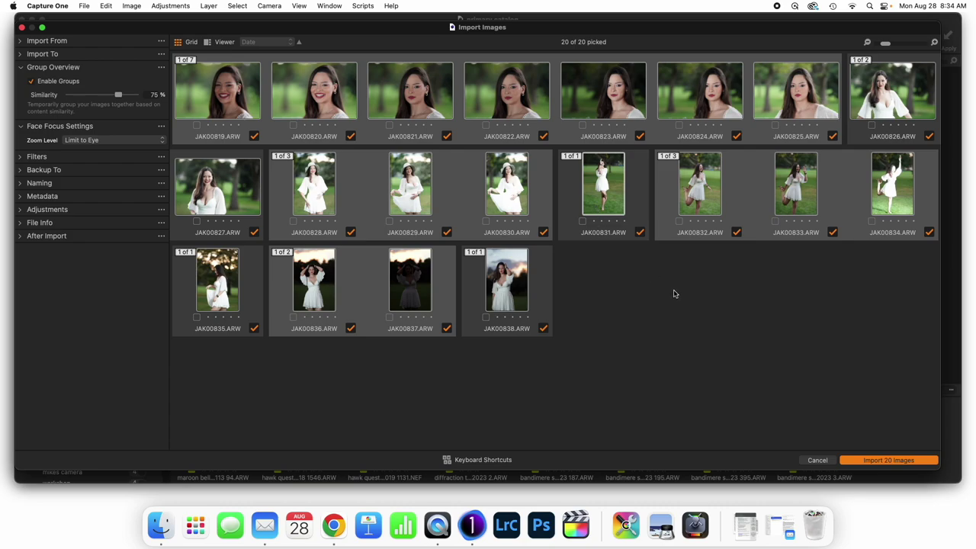
pyautogui.moveTo(477, 462)
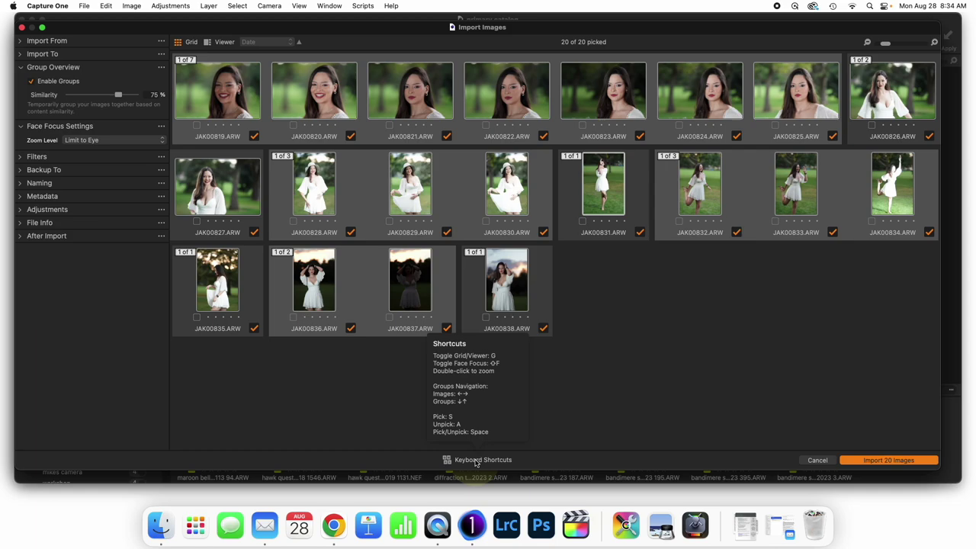
pyautogui.press('a')
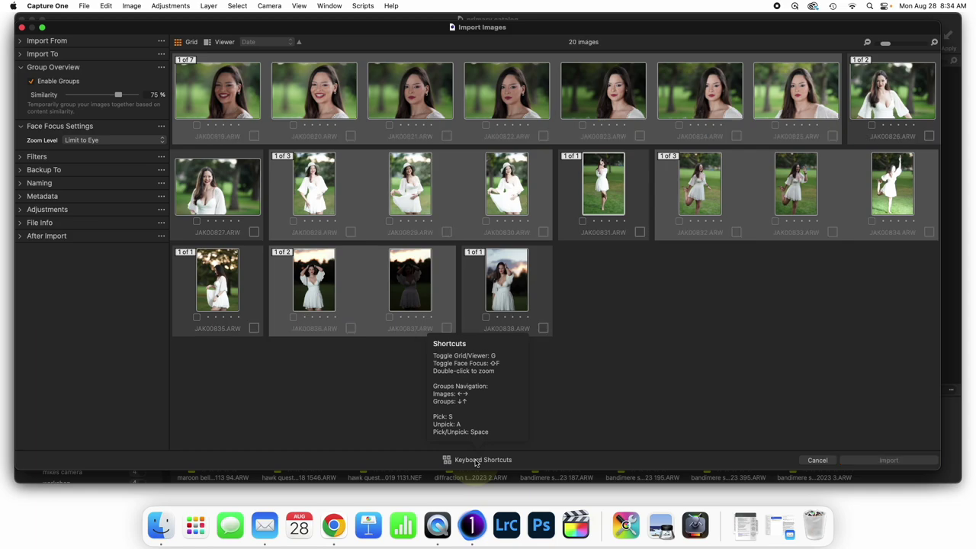
pyautogui.press('s')
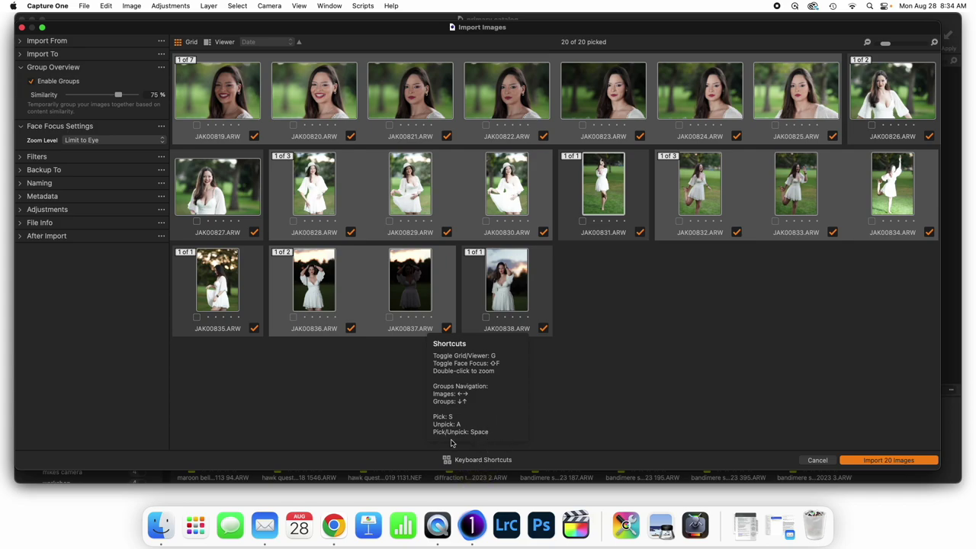
# Exclude images JAK00837, JAK00834, JAK00833 and JAK00832 from the import
pyautogui.click(405, 281)
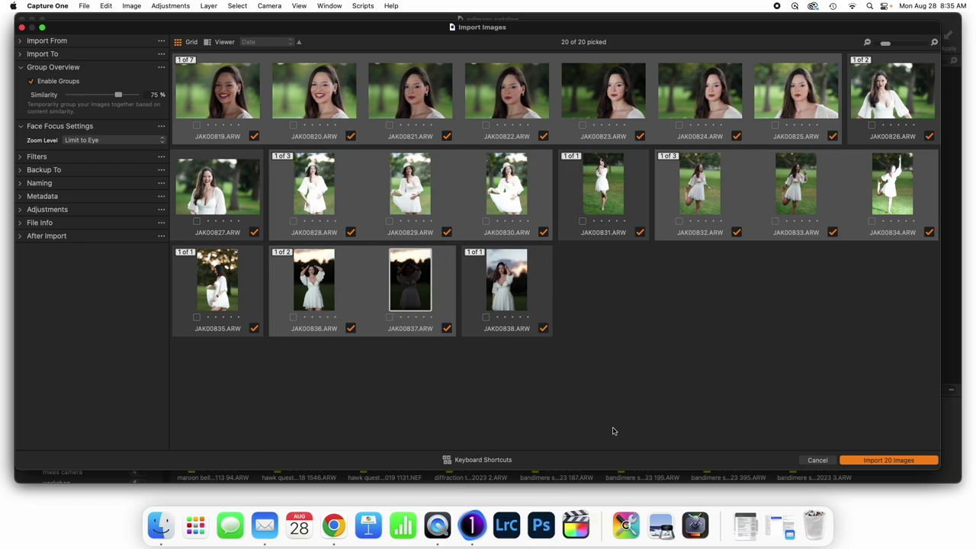
pyautogui.press('space')
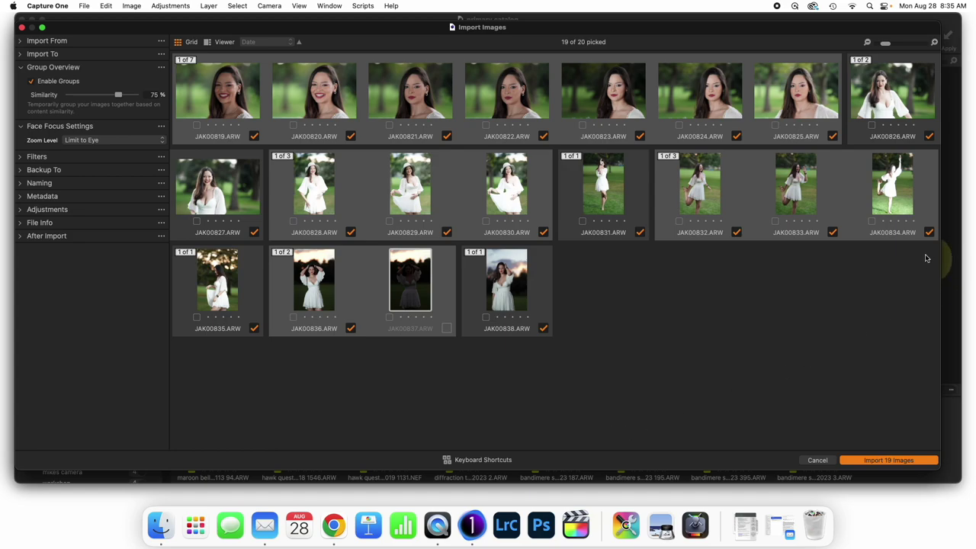
pyautogui.click(894, 198)
pyautogui.press('space')
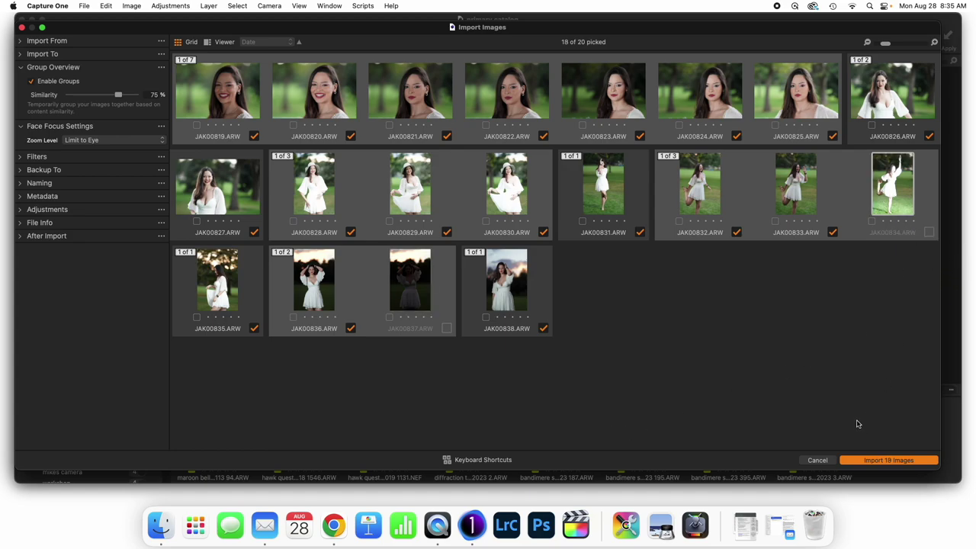
pyautogui.click(799, 183)
pyautogui.press('space')
pyautogui.click(700, 197)
pyautogui.press('space')
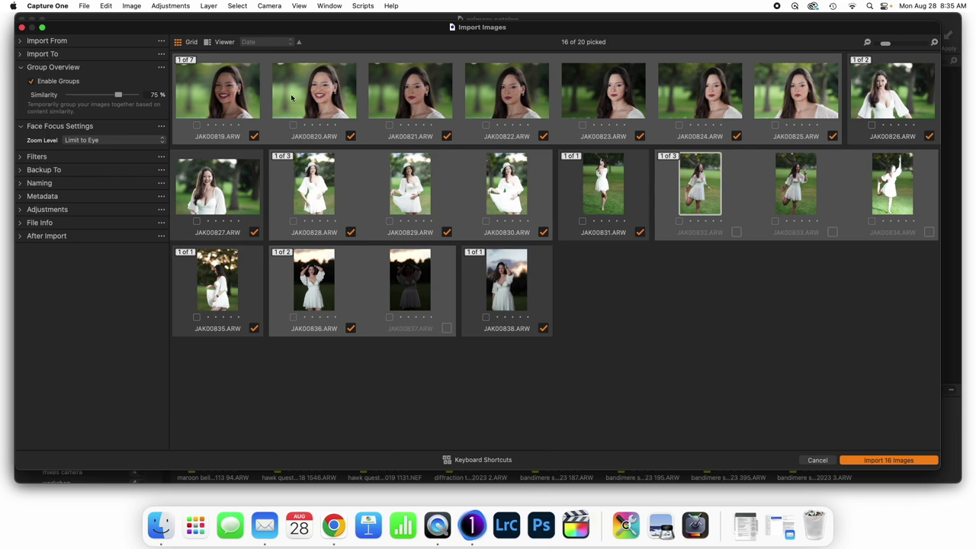
# View the image group containing JAK00836 in the Viewer and return to the grid
pyautogui.click(205, 43)
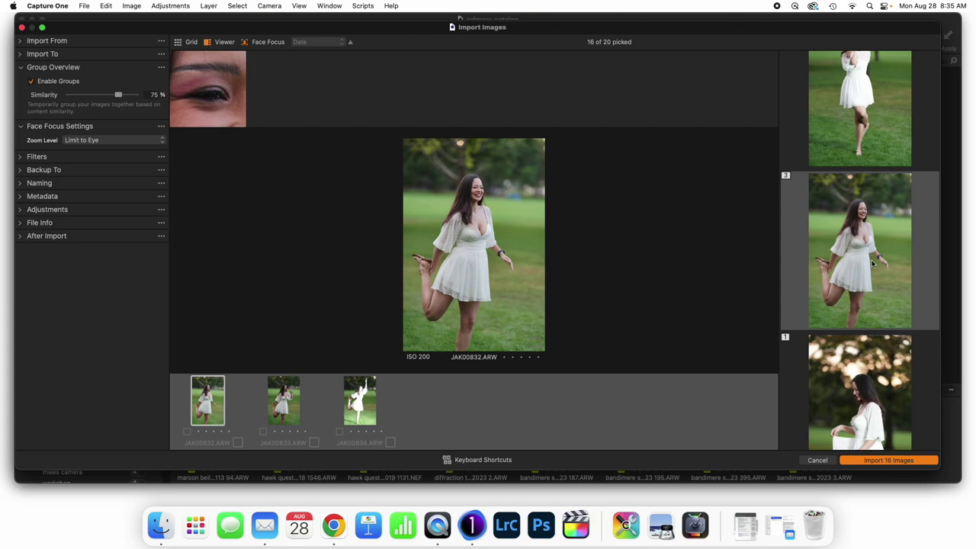
pyautogui.scroll(-5, 883, 337)
pyautogui.click(883, 337)
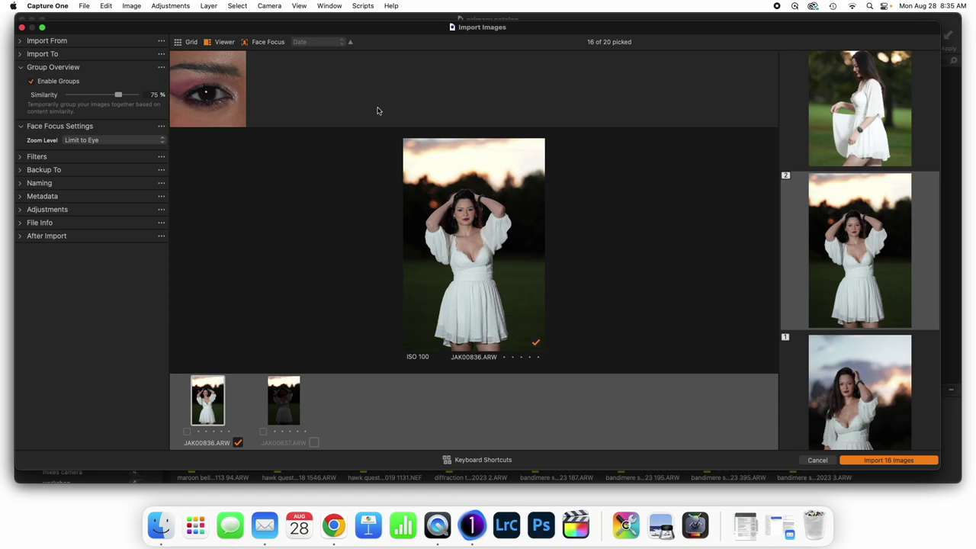
pyautogui.press('g')
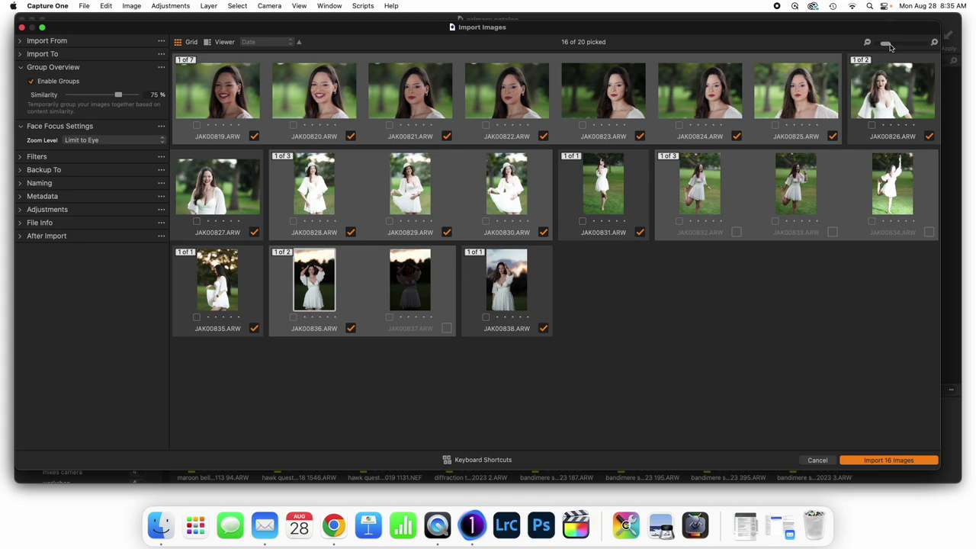
# View JAK00824 in the Viewer, return to the grid, and slightly enlarge the thumbnails
pyautogui.click(717, 93)
pyautogui.doubleClick(717, 93)
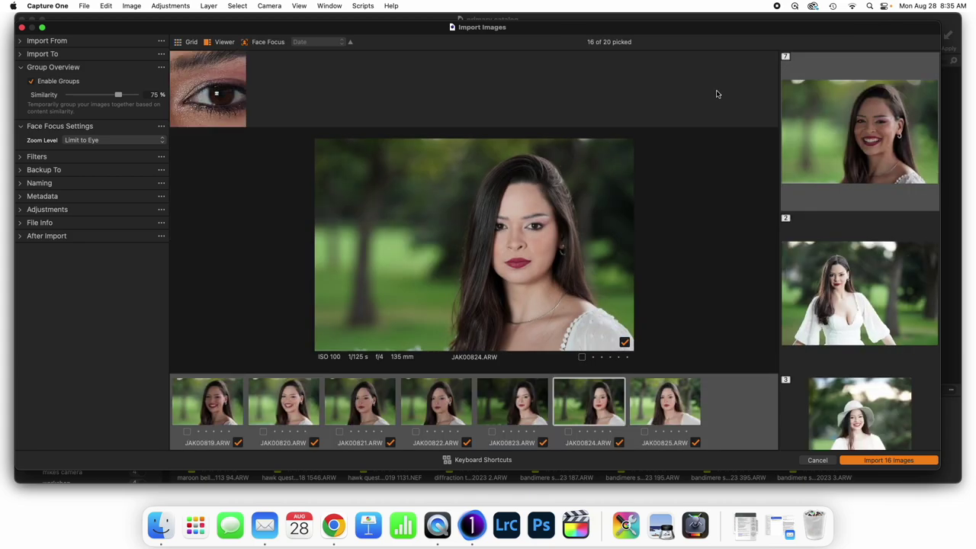
pyautogui.doubleClick(504, 240)
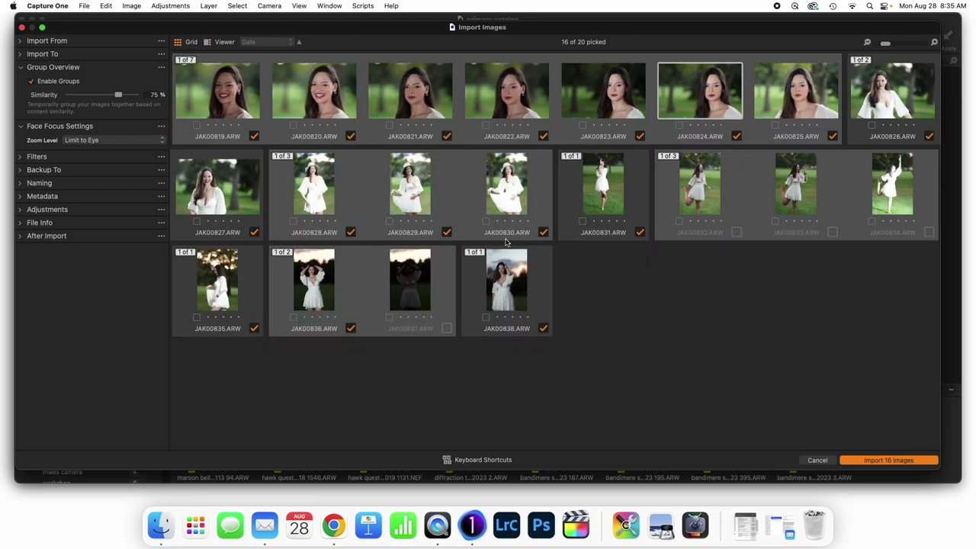
pyautogui.moveTo(885, 43); pyautogui.dragTo(890, 47)
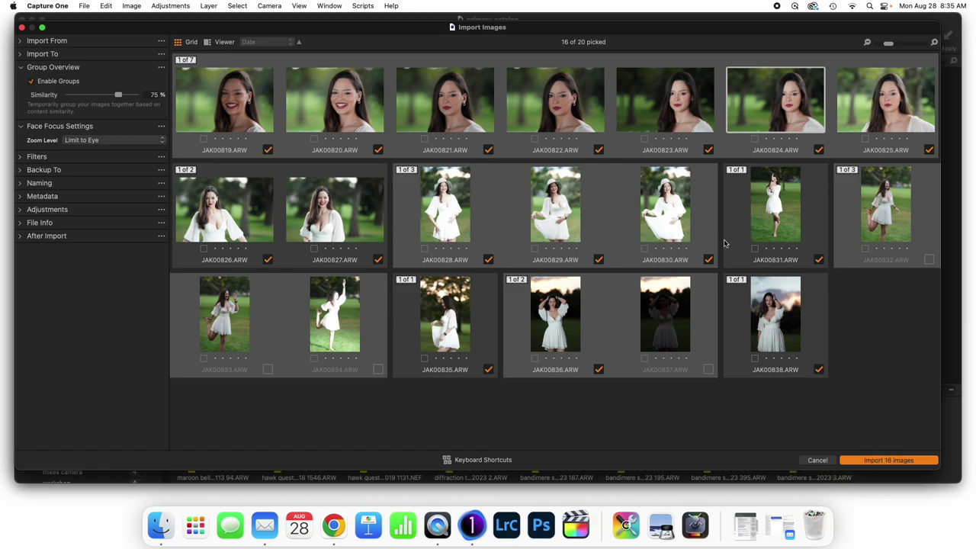
# Review the source folder, destination folder and file naming settings for the import
pyautogui.click(96, 44)
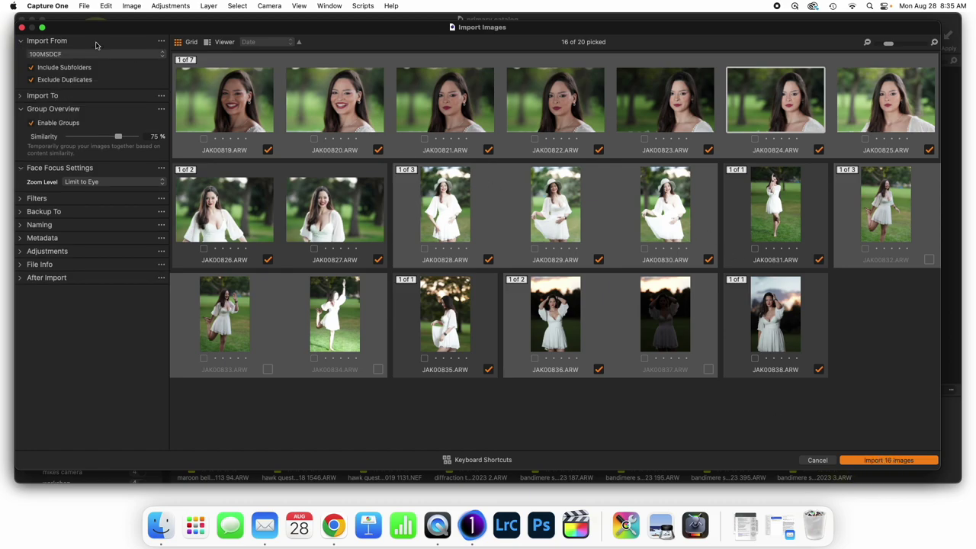
pyautogui.click(92, 97)
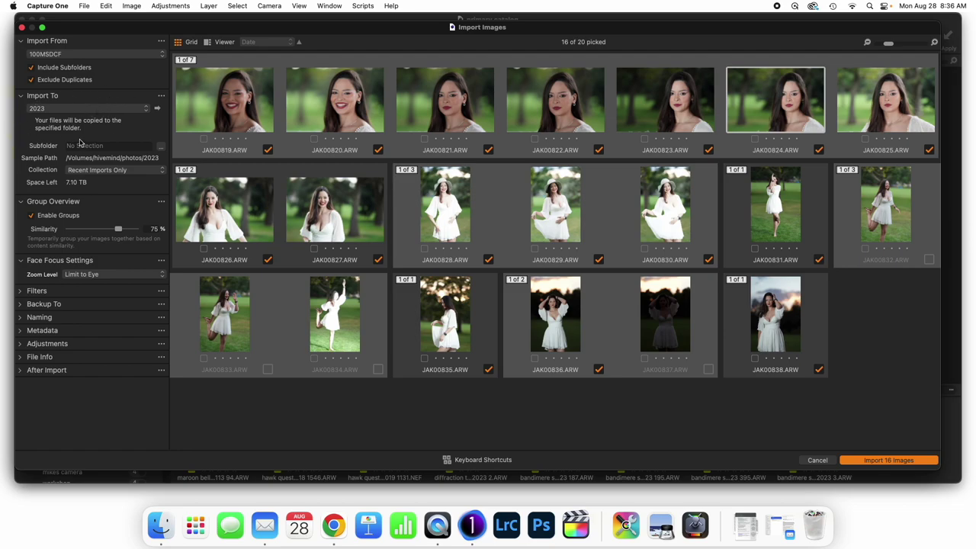
pyautogui.click(119, 110)
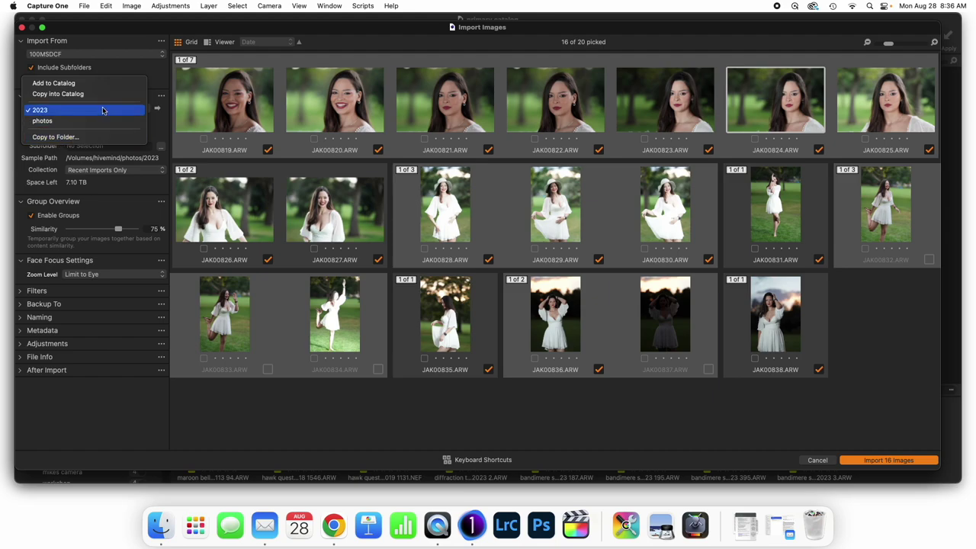
pyautogui.press('Escape')
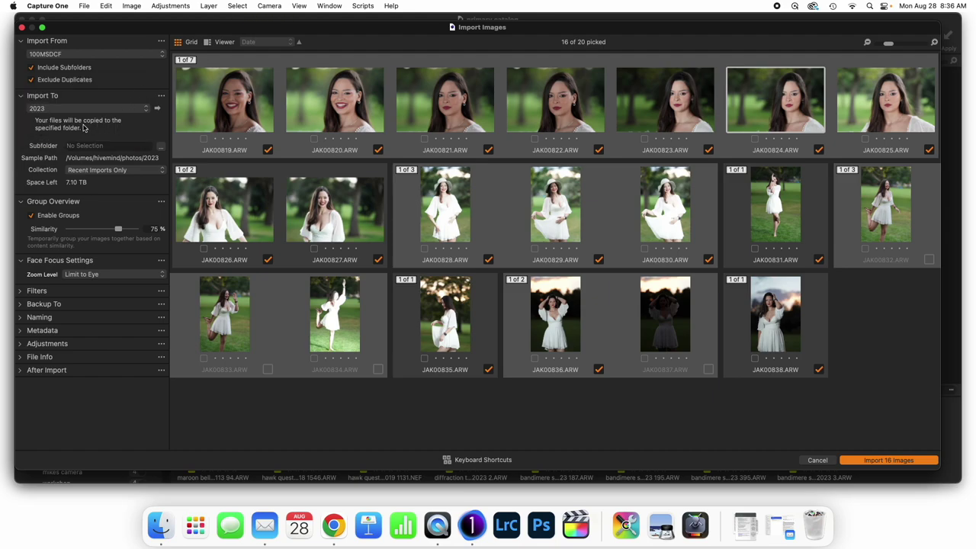
pyautogui.click(120, 54)
pyautogui.click(221, 33)
pyautogui.click(40, 317)
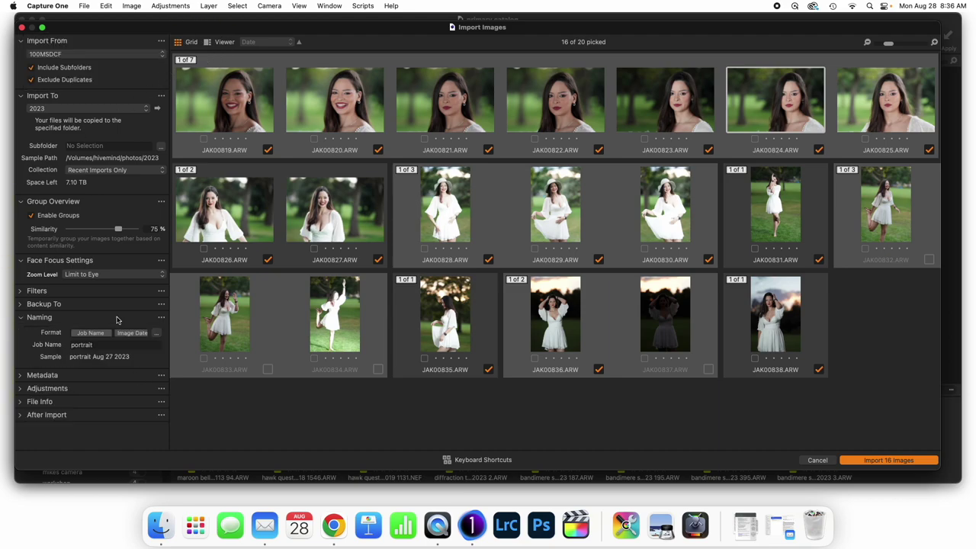
# Import the picked images and select the newest collection under Recent Imports
pyautogui.click(888, 461)
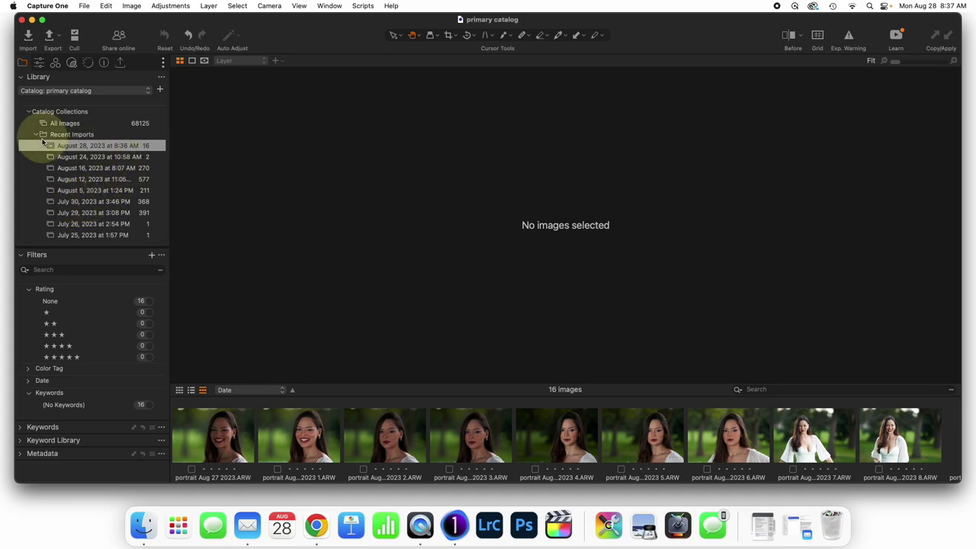
pyautogui.click(81, 145)
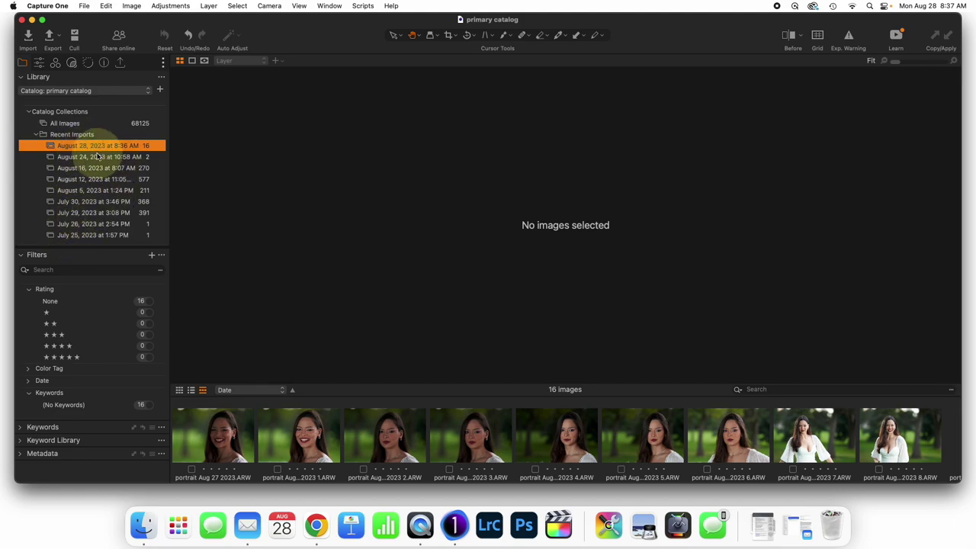
# Detach the Library tool as a floating panel over the viewer and enlarge it to show more collections
pyautogui.click(21, 255)
pyautogui.moveTo(74, 82); pyautogui.dragTo(314, 100)
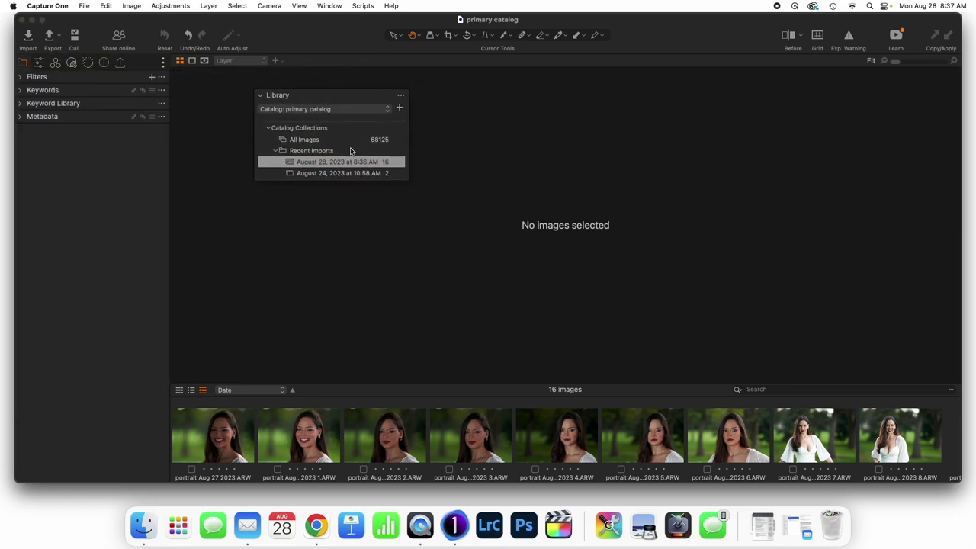
pyautogui.moveTo(408, 181); pyautogui.dragTo(431, 340)
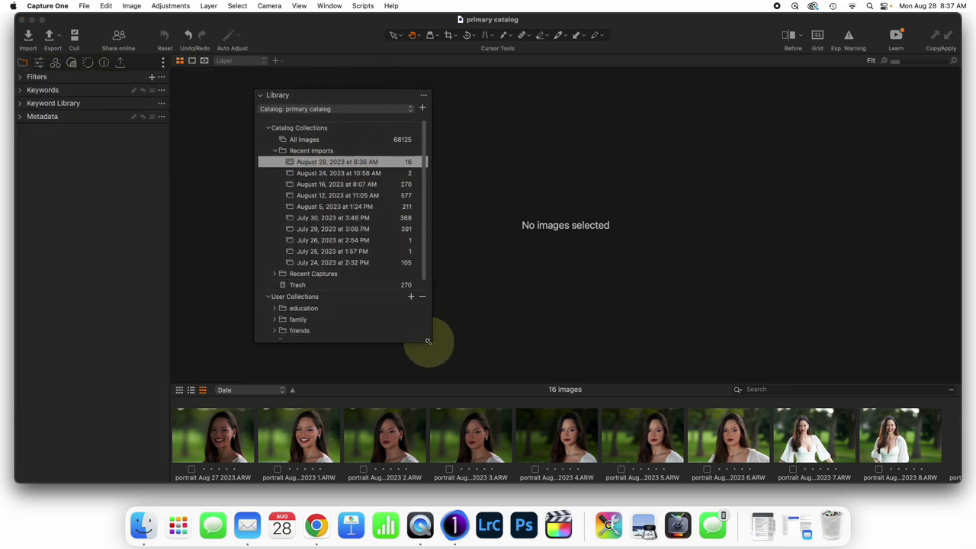
# Collapse Recent Imports and the Library's Catalog Collections, User Collections and Folders sections
pyautogui.click(273, 295)
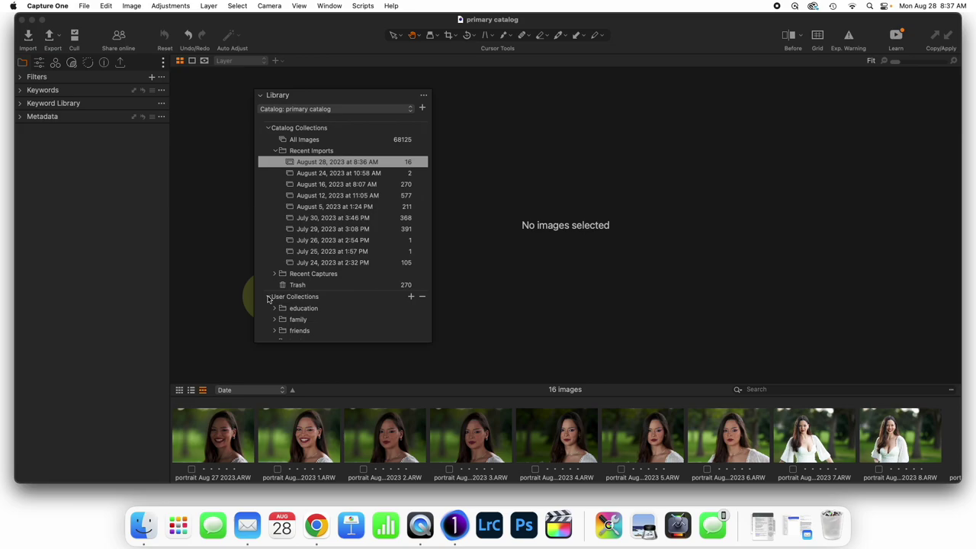
pyautogui.click(273, 153)
pyautogui.click(268, 199)
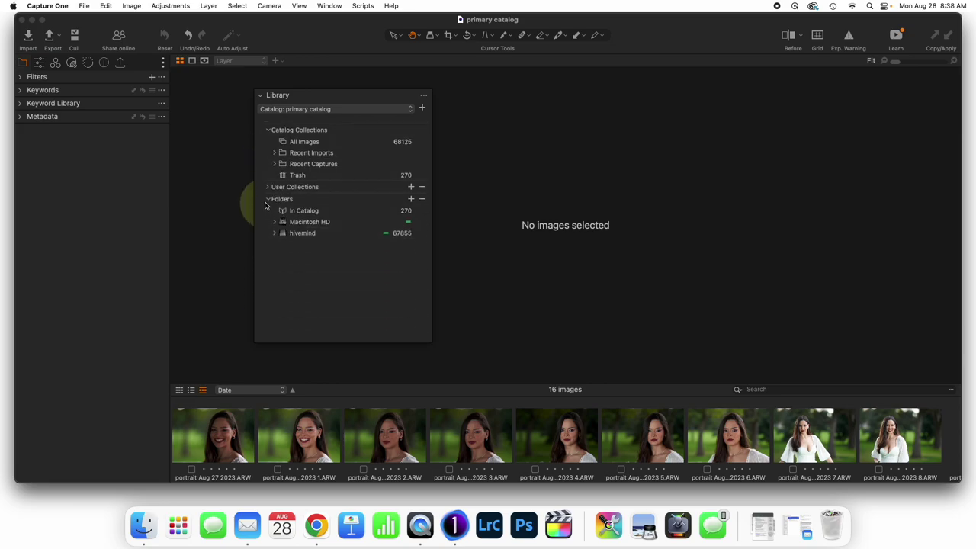
pyautogui.click(268, 129)
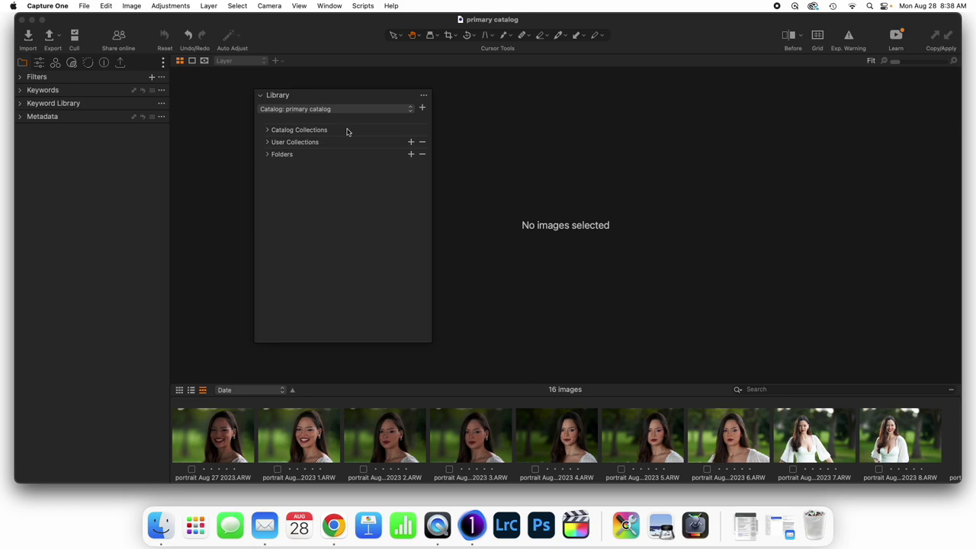
# Check the User Collections and Folders sections, and expand Catalog Collections with its Recent Imports list
pyautogui.click(269, 143)
pyautogui.click(276, 157)
pyautogui.click(269, 144)
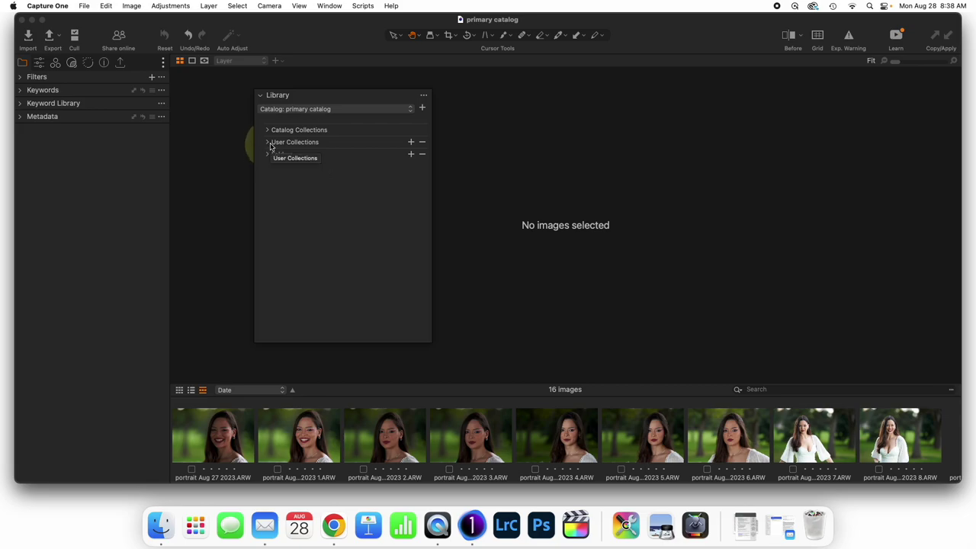
pyautogui.click(268, 131)
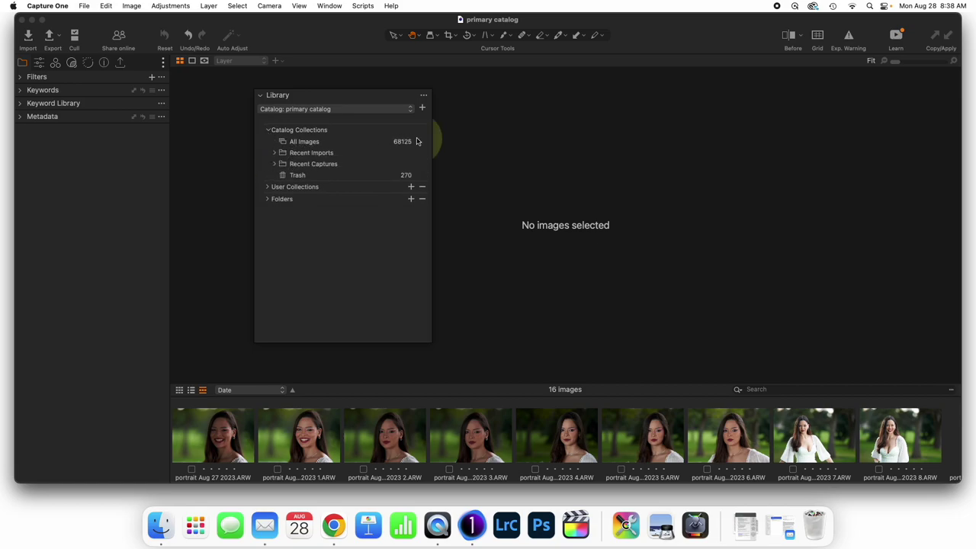
pyautogui.click(274, 153)
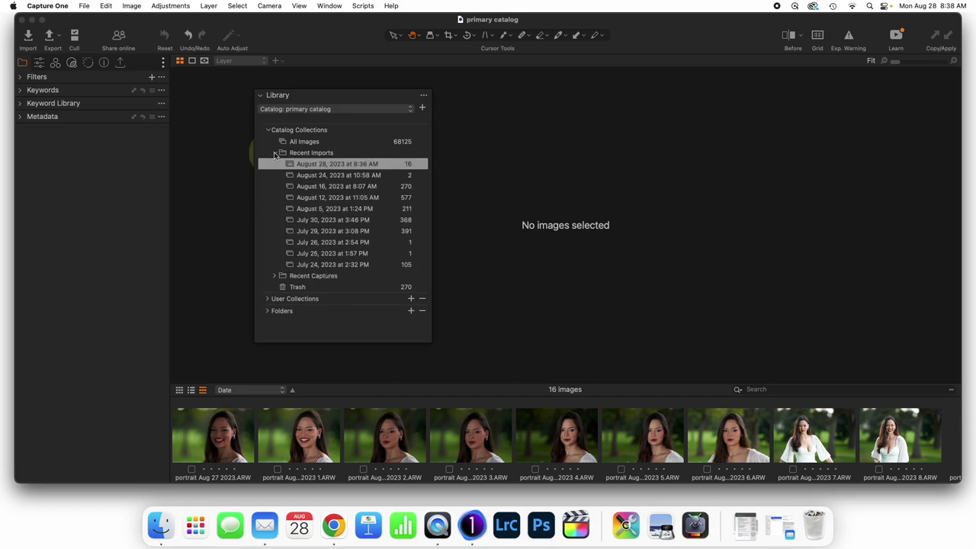
# Check the Recent Captures list, expand Recent Imports again, and dock the floating Library tool back above Filters
pyautogui.click(274, 153)
pyautogui.click(275, 164)
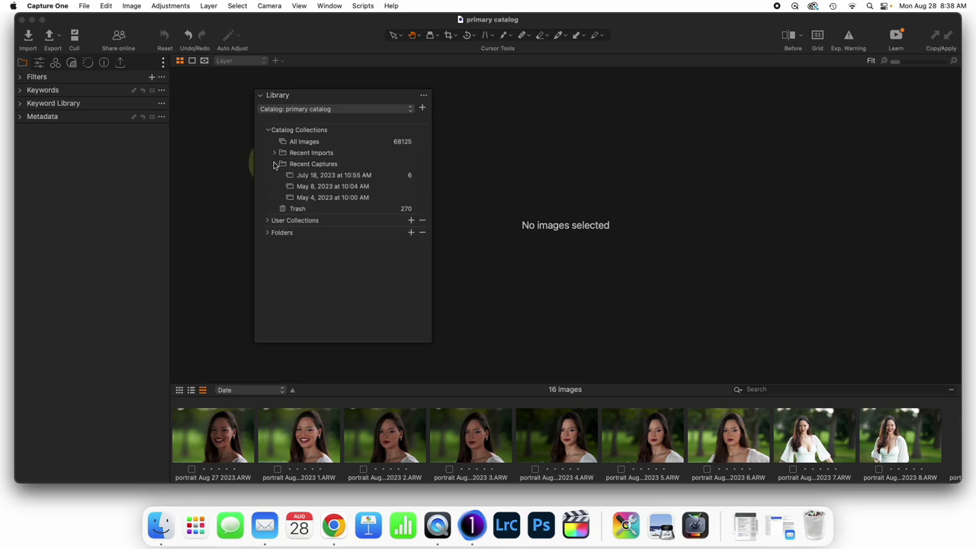
pyautogui.click(275, 165)
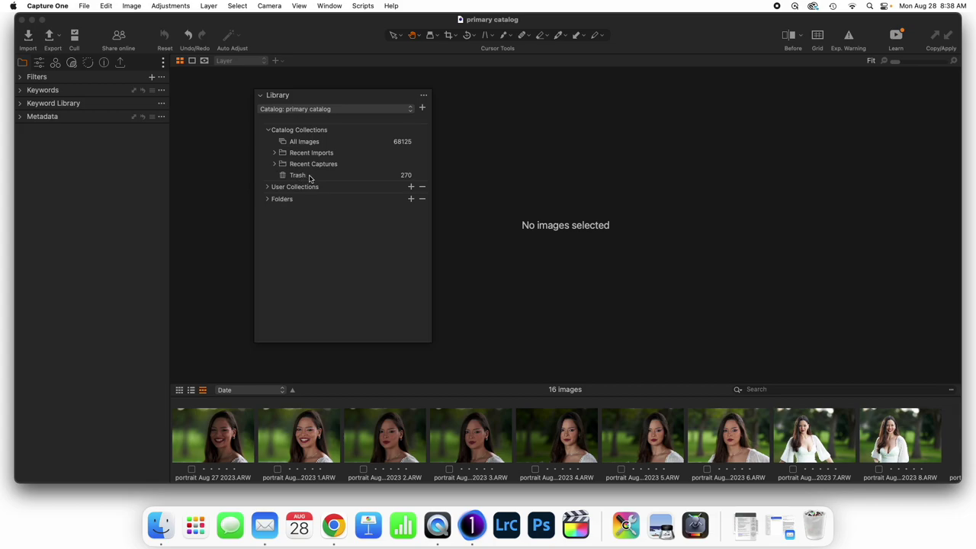
pyautogui.click(274, 153)
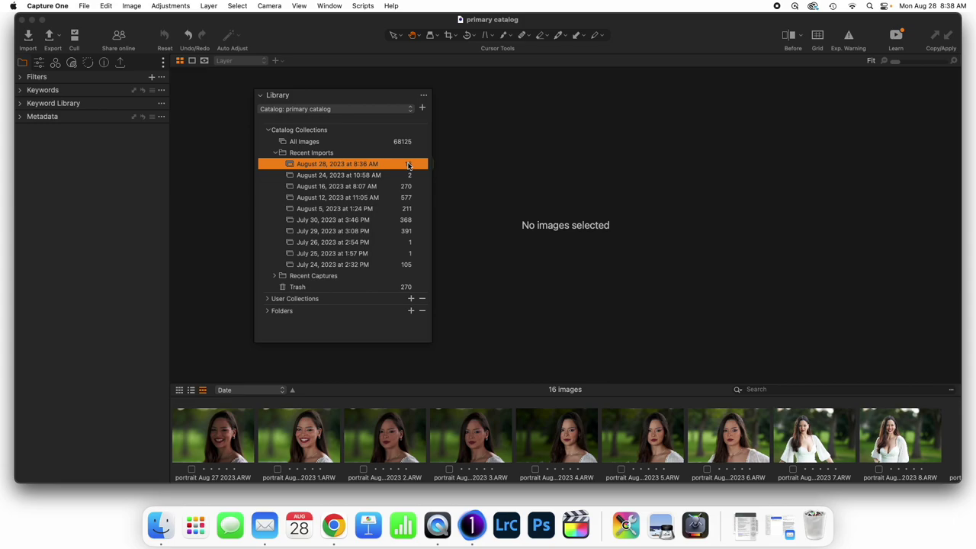
pyautogui.moveTo(332, 102); pyautogui.dragTo(48, 90)
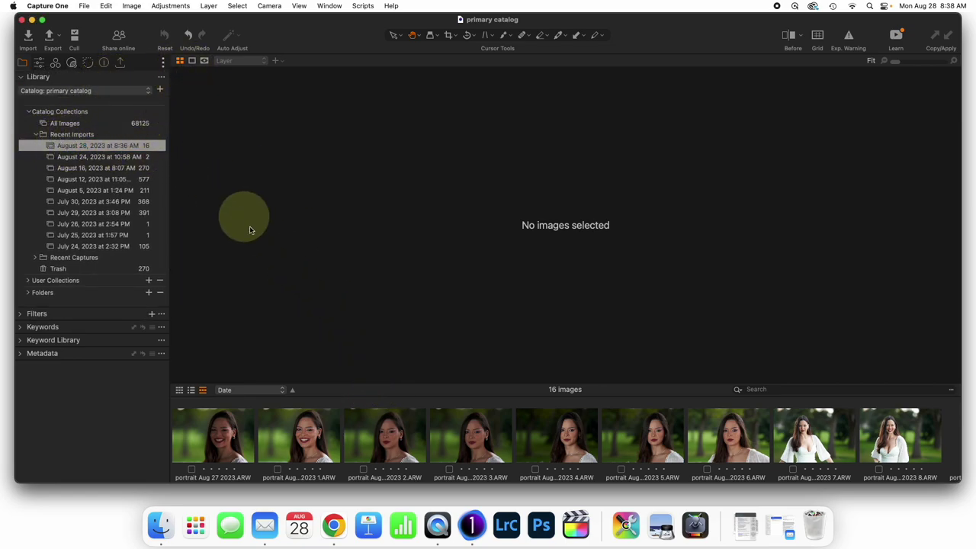
# Enlarge the image browser, switch it to list view, and make the window full screen
pyautogui.moveTo(401, 384); pyautogui.dragTo(403, 217)
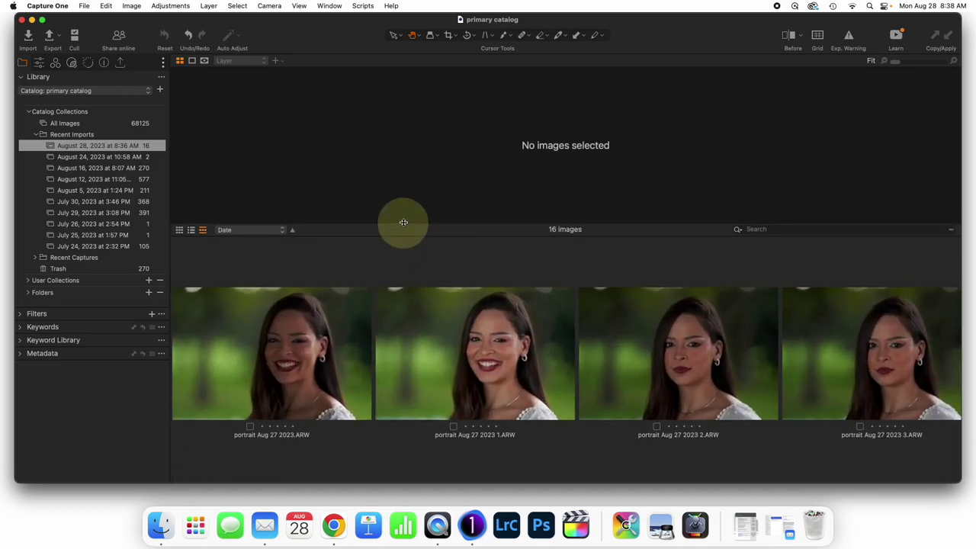
pyautogui.click(191, 230)
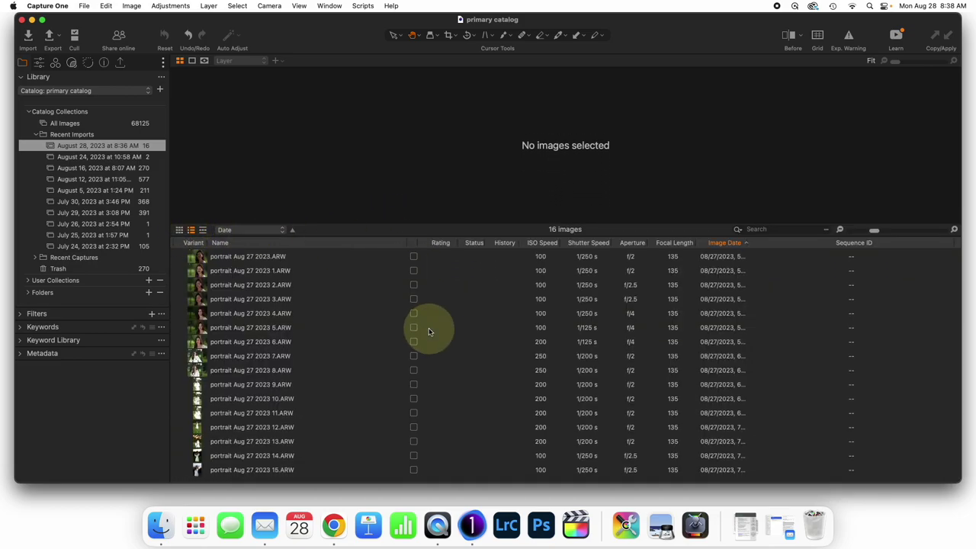
pyautogui.scroll(-1, 428, 327)
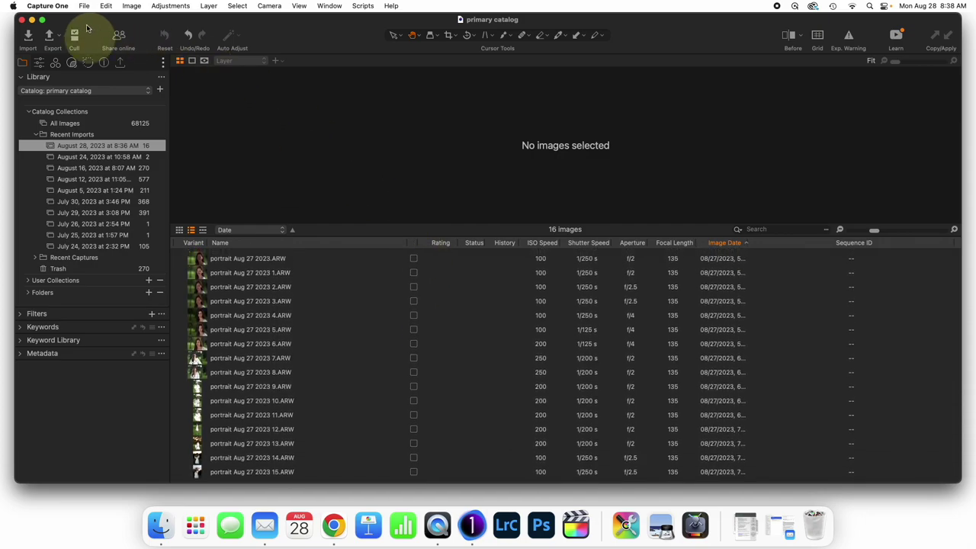
pyautogui.click(42, 20)
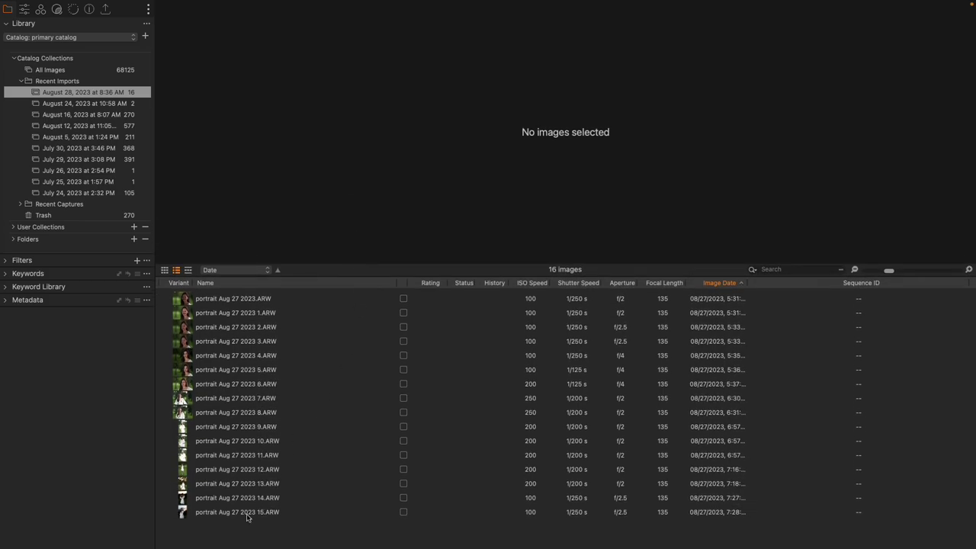
# Create a user album of all the imported images, named for the model's portrait shoot, and move it into the portraiture group under education
pyautogui.click(229, 299)
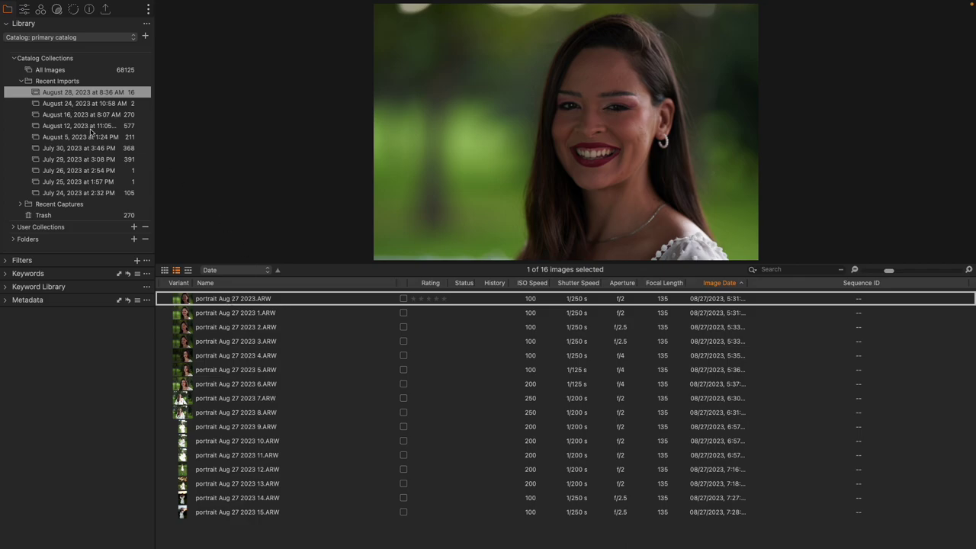
pyautogui.keyDown('shift'); pyautogui.click(270, 516); pyautogui.keyUp('shift')
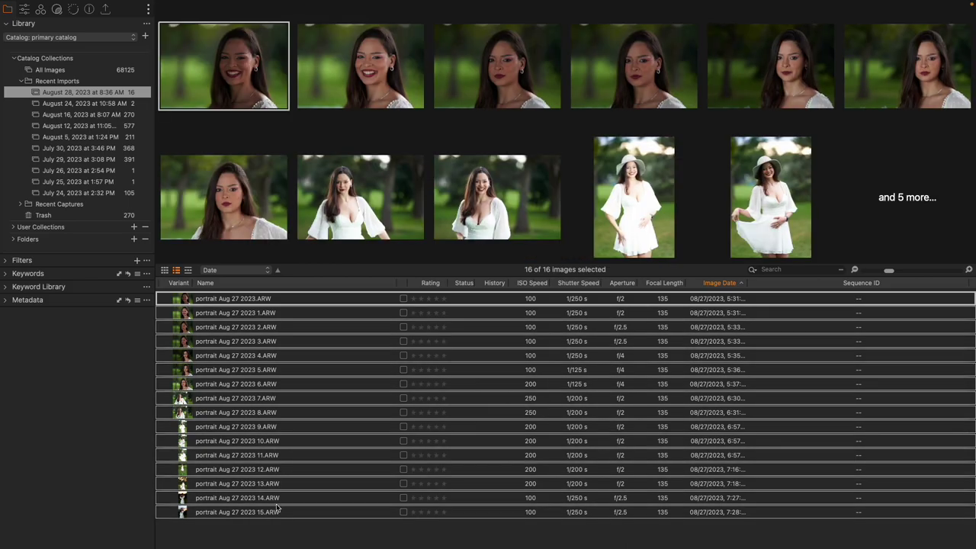
pyautogui.click(13, 227)
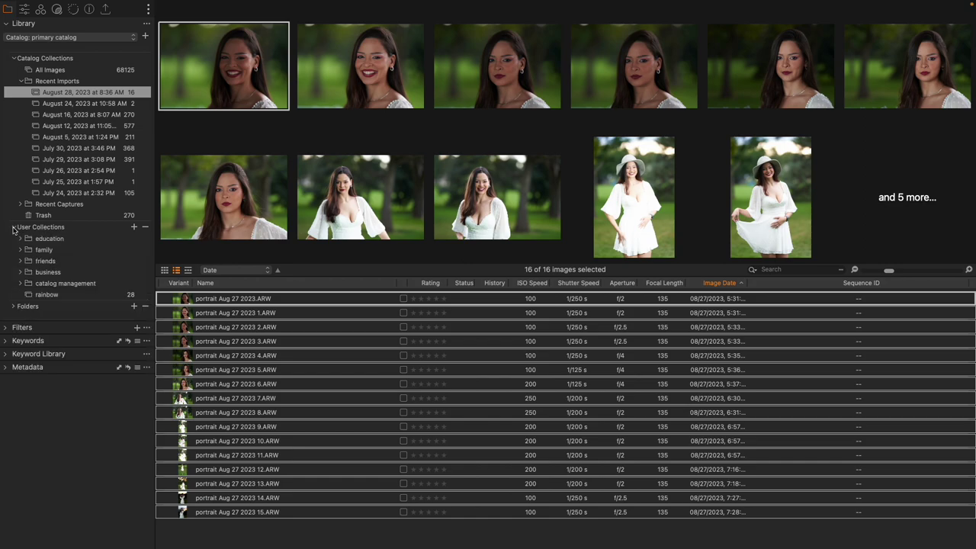
pyautogui.click(133, 227)
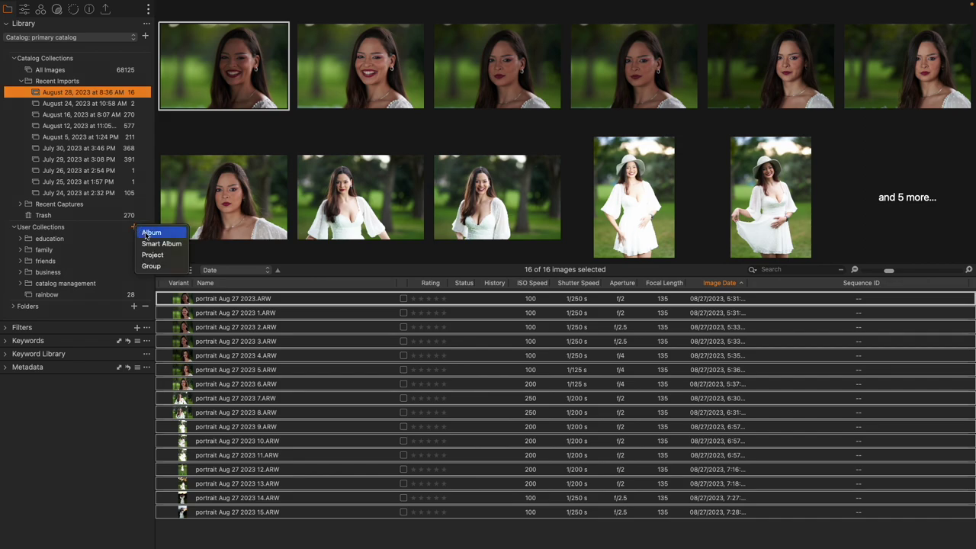
pyautogui.click(147, 234)
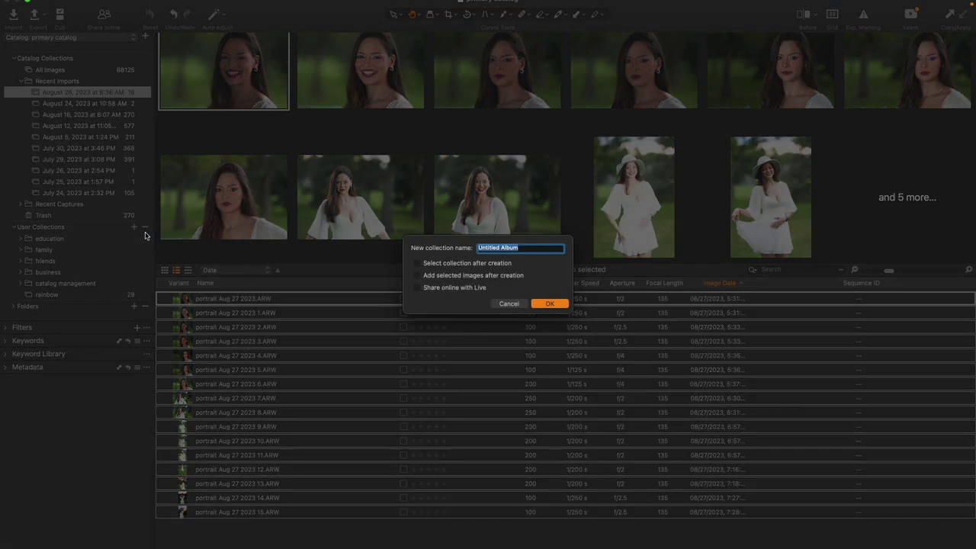
pyautogui.write('michelle portrait shoot')
pyautogui.click(550, 303)
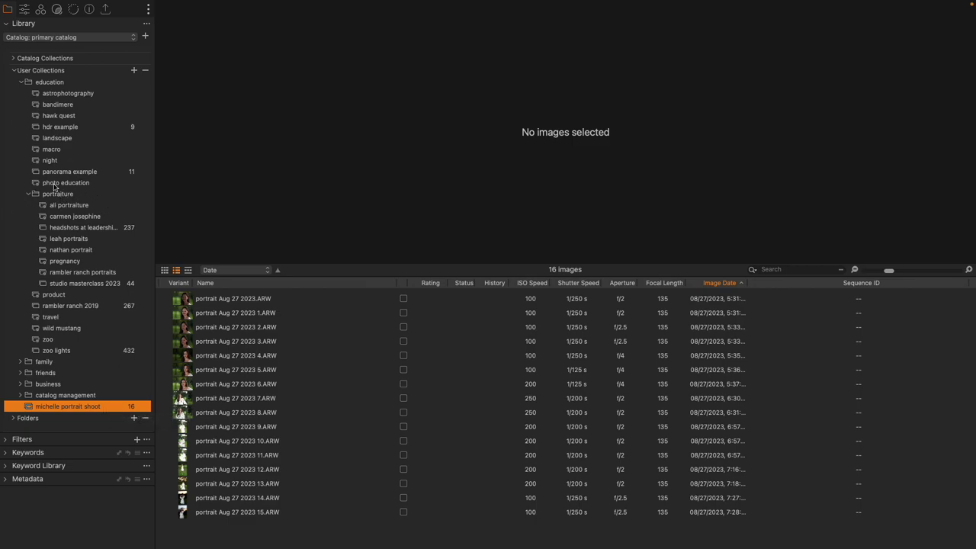
pyautogui.moveTo(90, 408); pyautogui.dragTo(60, 196)
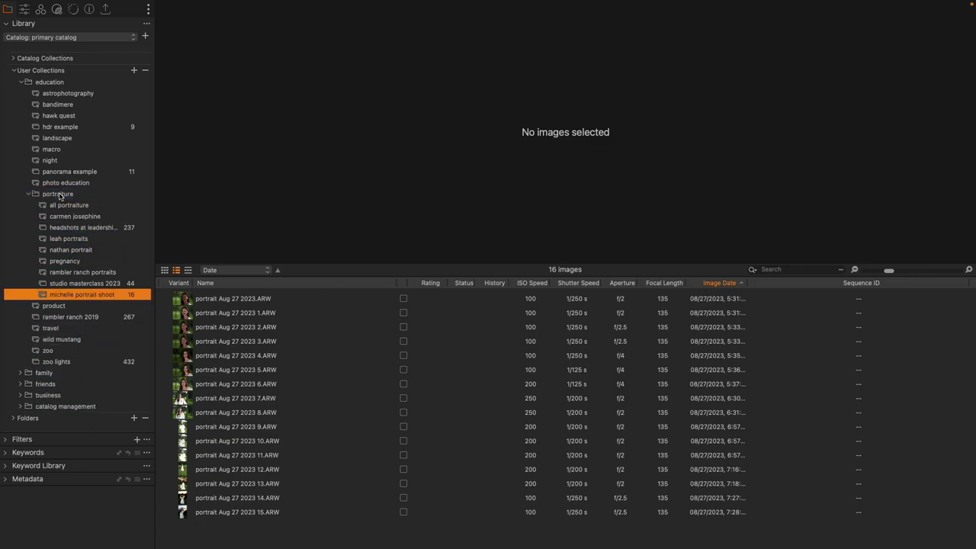
# Check which collection types can be added under User Collections
pyautogui.click(135, 70)
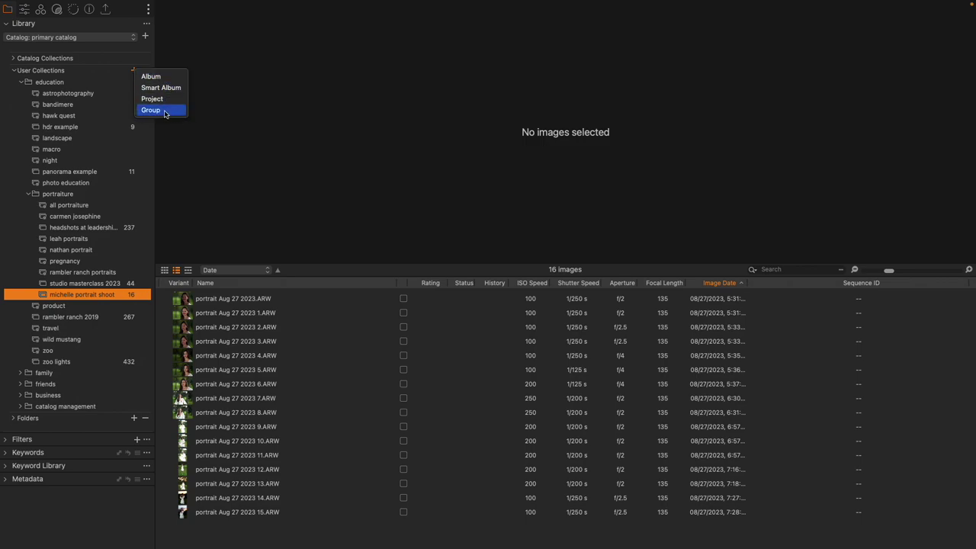
pyautogui.click(231, 69)
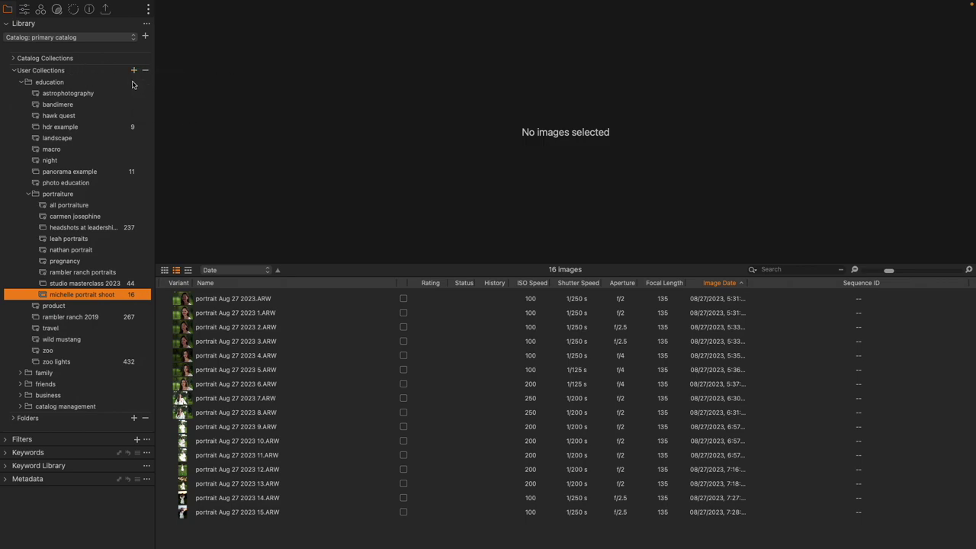
pyautogui.click(134, 70)
pyautogui.click(233, 123)
# Collapse User Collections and the Library tool, and select every image in the portrait shoot album
pyautogui.click(13, 71)
pyautogui.click(226, 370)
pyautogui.hotkey('ctrl', 'a')
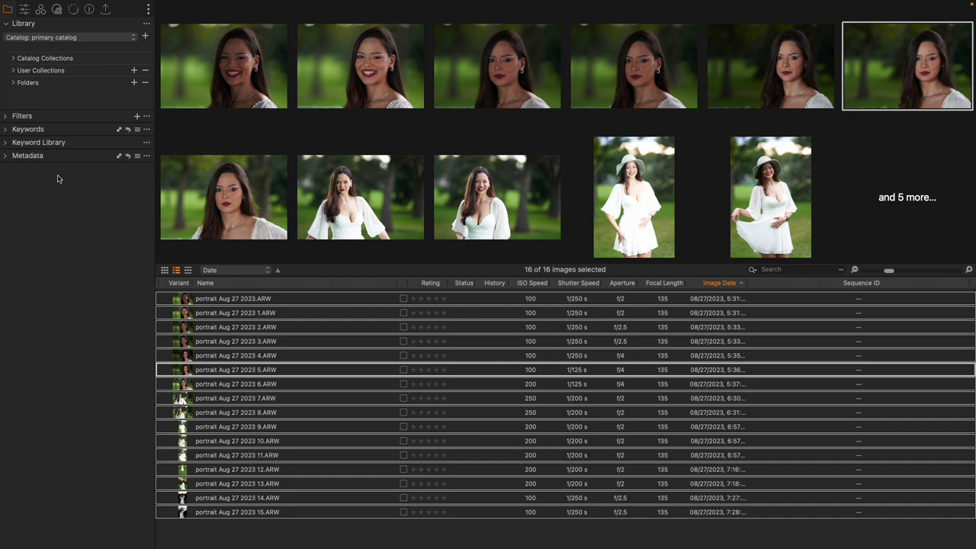
pyautogui.click(6, 23)
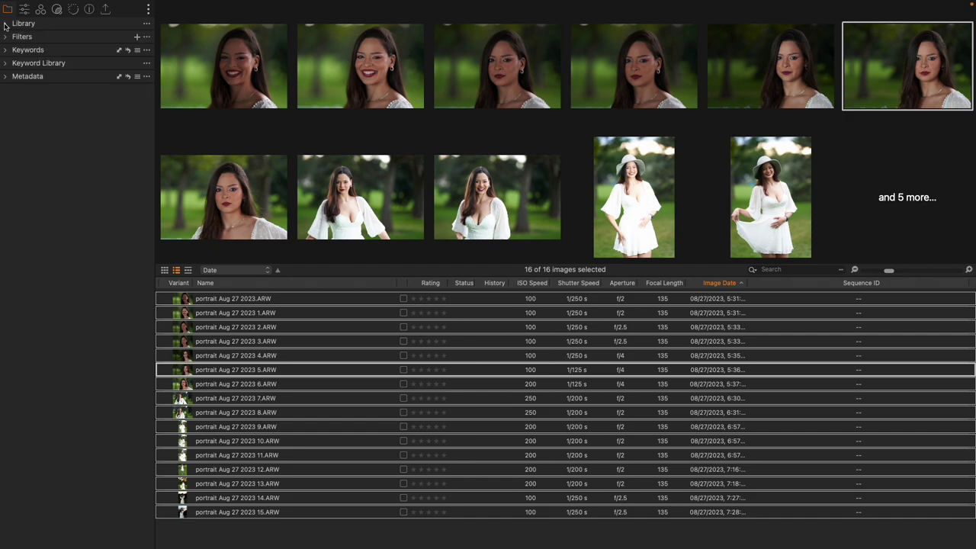
# Expand the Keywords tool and enter portrait followed by a comma as the keyword for the selected images
pyautogui.click(5, 50)
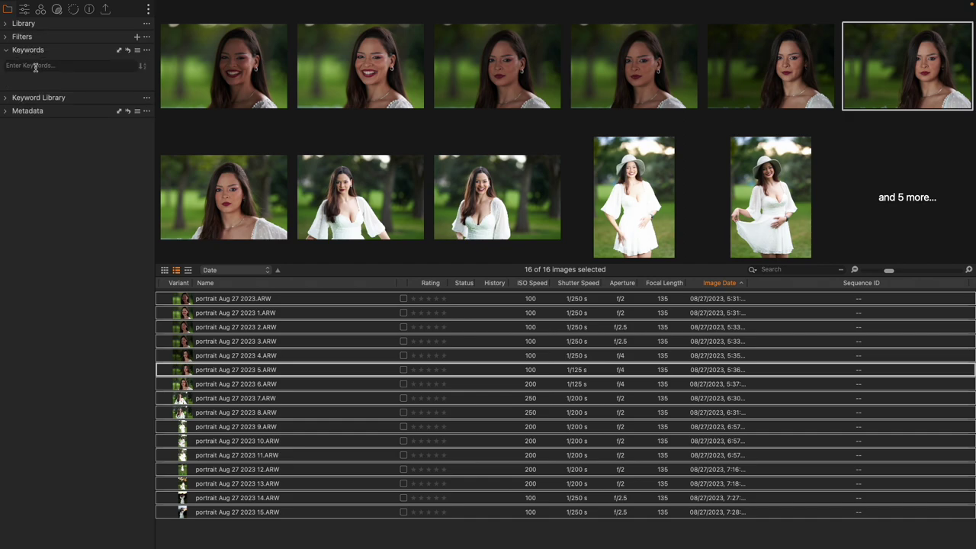
pyautogui.click(36, 65)
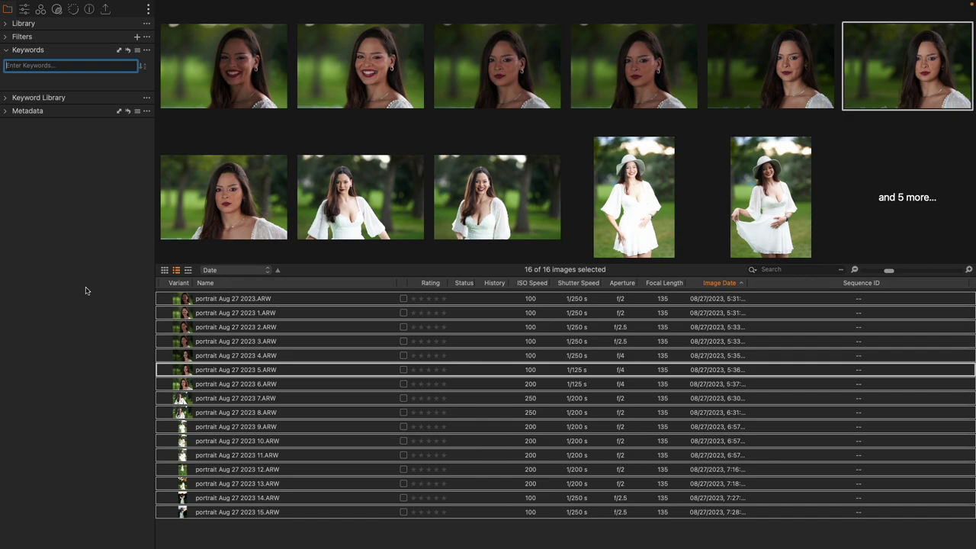
pyautogui.write('port')
pyautogui.press('Down')
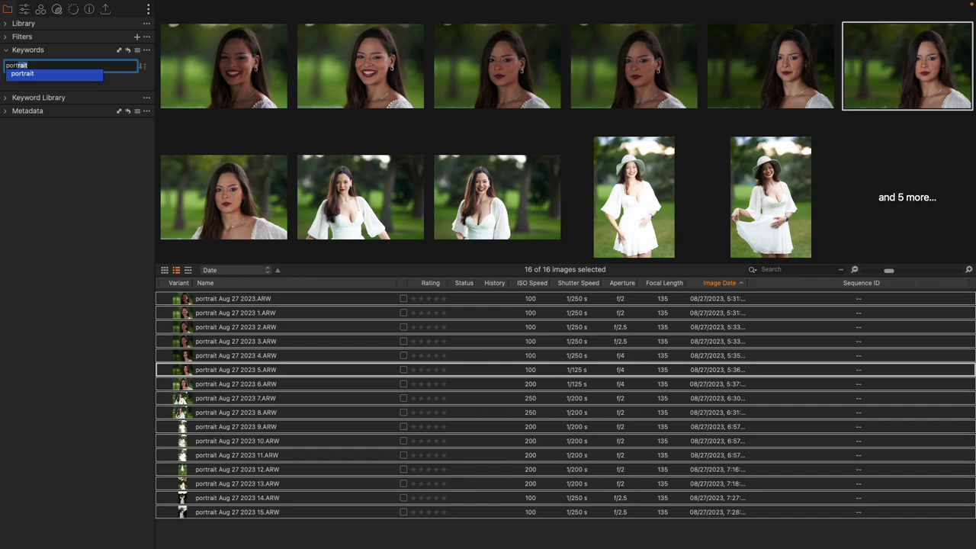
pyautogui.press('Return')
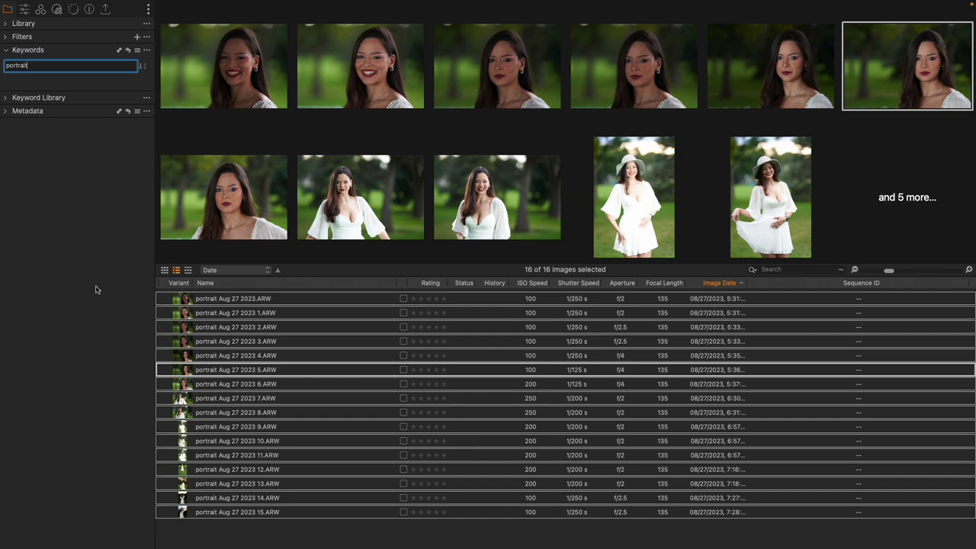
pyautogui.write(',')
pyautogui.press('BackSpace')
pyautogui.write(',')
# Apply the existing keyword flash from the Keyword Library to the selected images
pyautogui.click(7, 98)
pyautogui.scroll(-15, 89, 339)
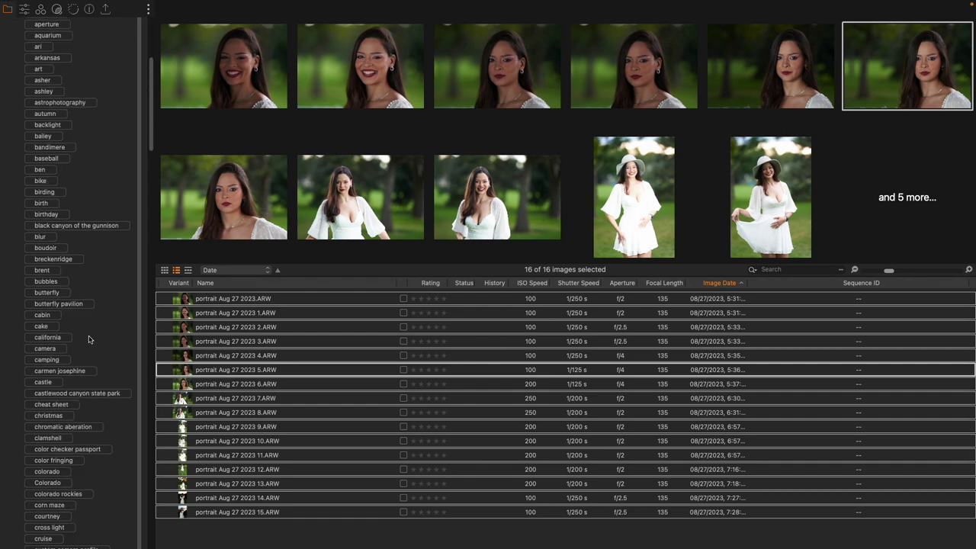
pyautogui.scroll(-5, 89, 339)
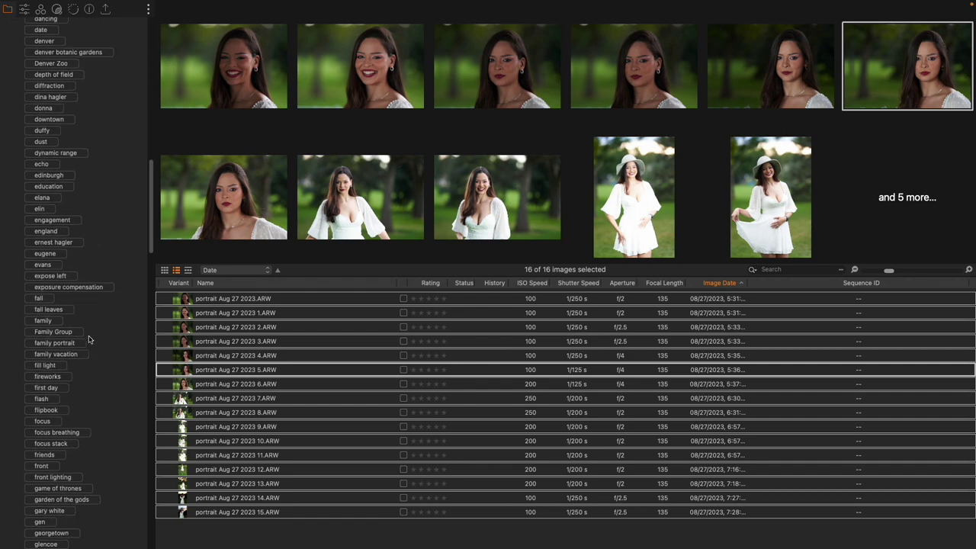
pyautogui.click(45, 401)
pyautogui.scroll(20, 61, 365)
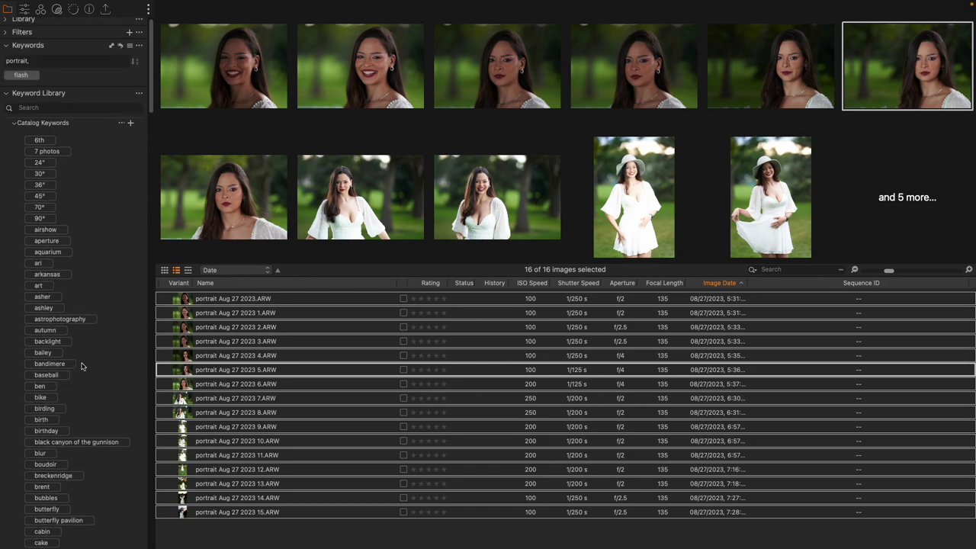
# Remove the trailing comma from the keyword entry and add portrait to the selected images
pyautogui.click(40, 67)
pyautogui.press('BackSpace')
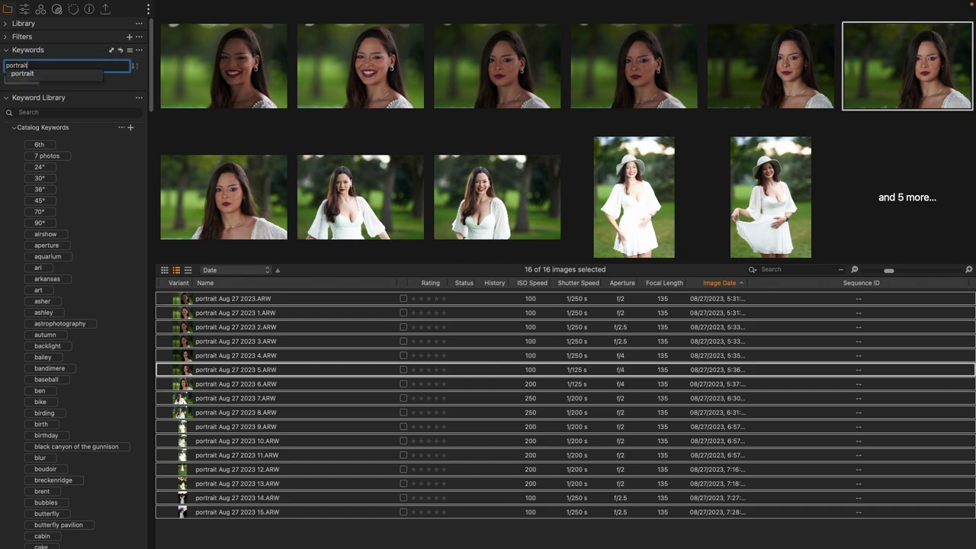
pyautogui.press('Return')
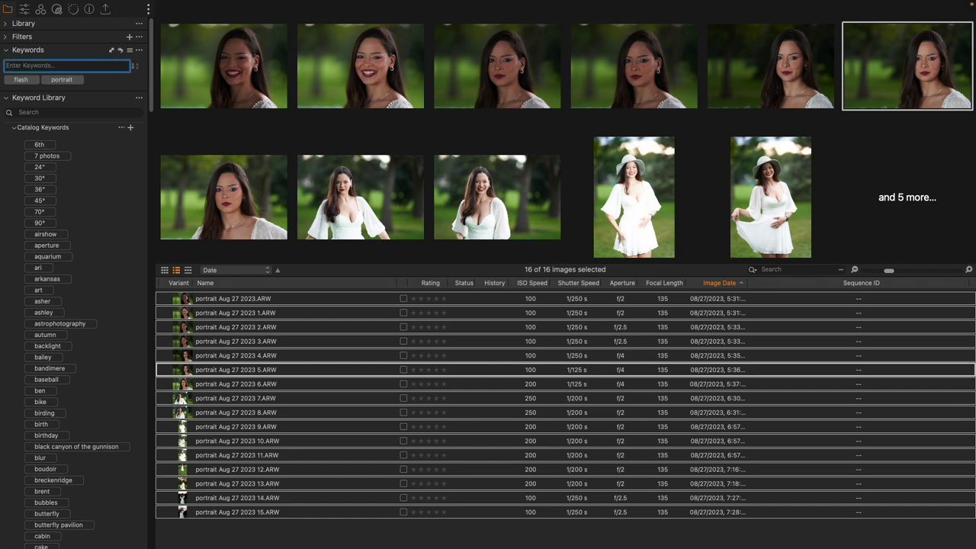
# Collapse the Keyword Library and Keywords tools and expand the Library tool again
pyautogui.scroll(-1, 34, 74)
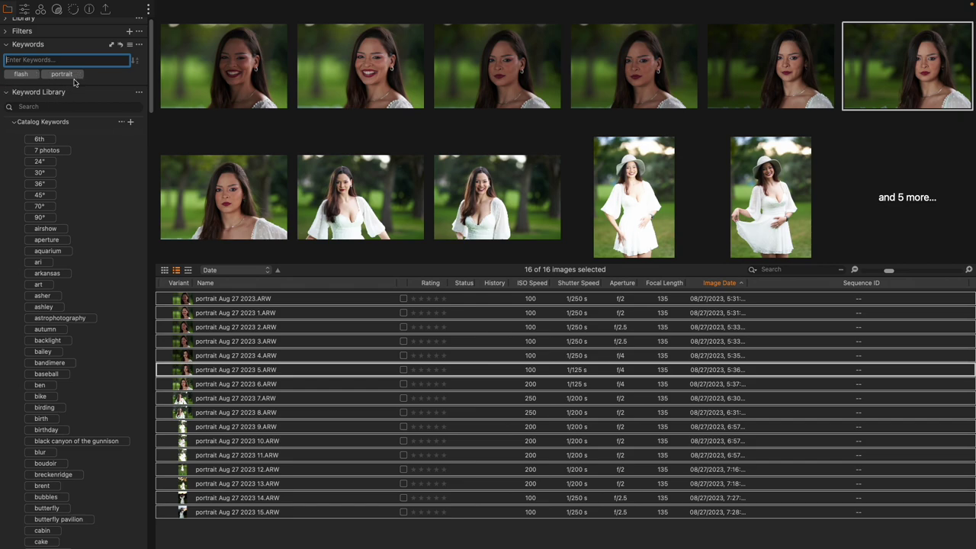
pyautogui.scroll(1, 86, 122)
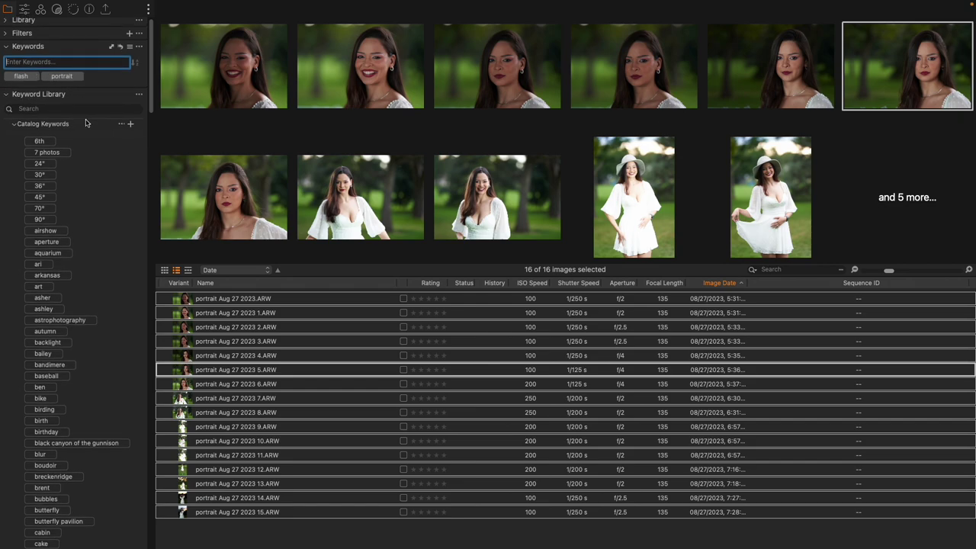
pyautogui.click(6, 95)
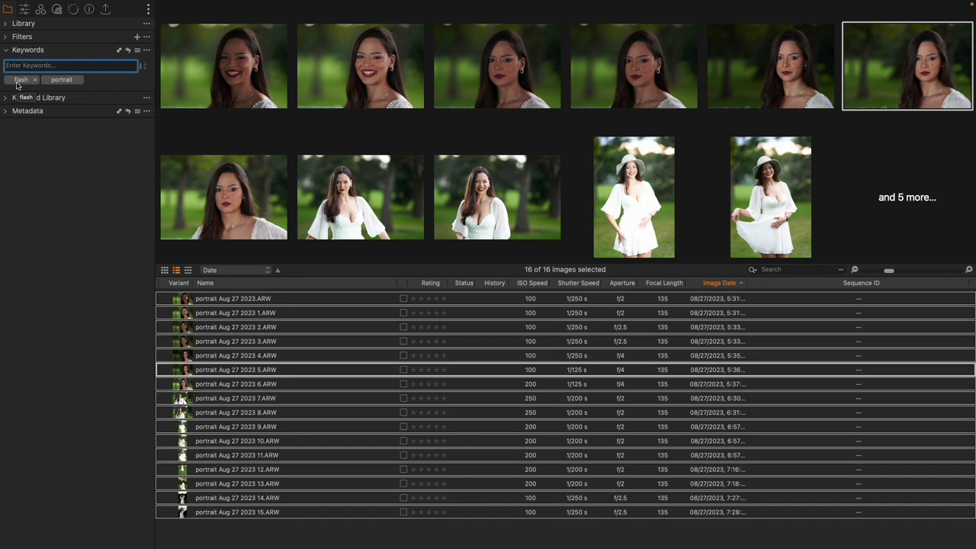
pyautogui.click(6, 51)
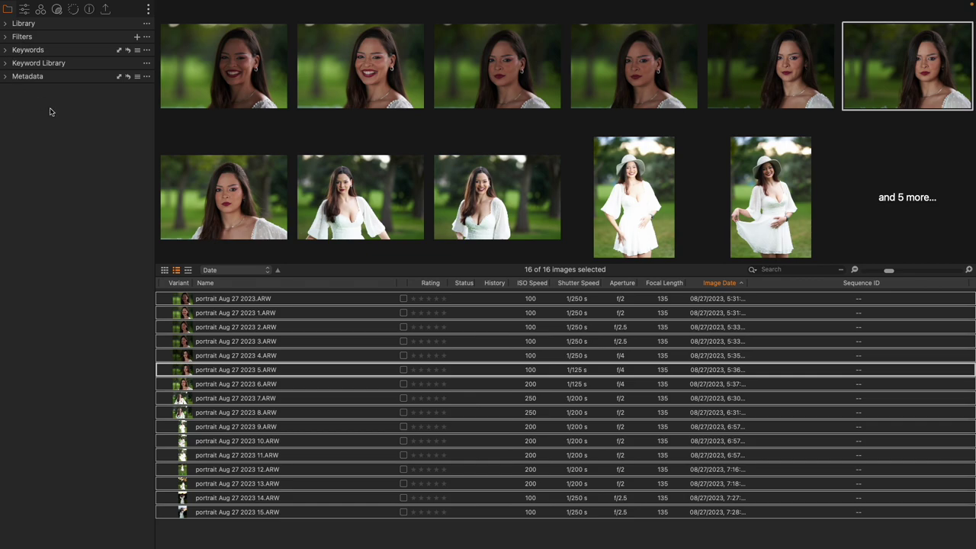
pyautogui.click(6, 23)
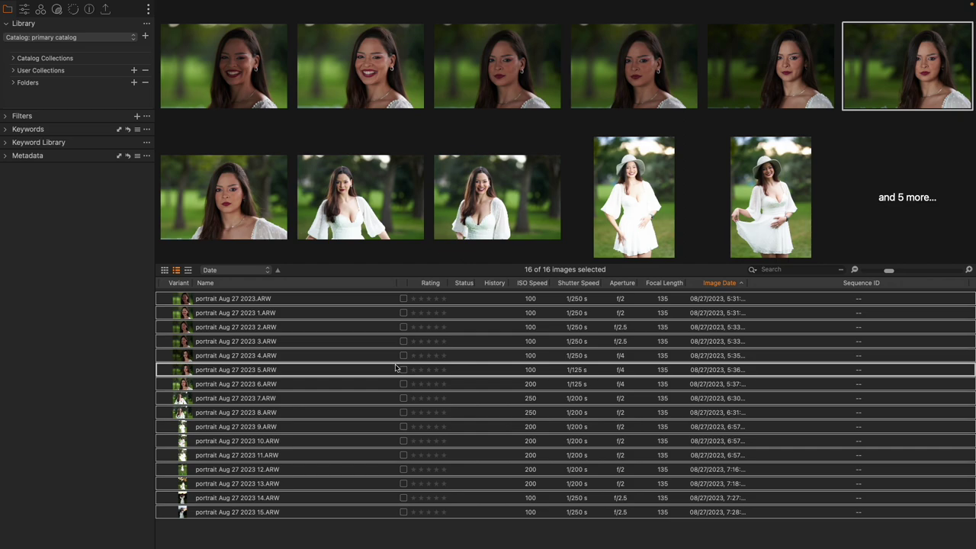
# Deselect all images in the browser and select only the first one, portrait Aug 27 2023.ARW
pyautogui.moveTo(330, 2)
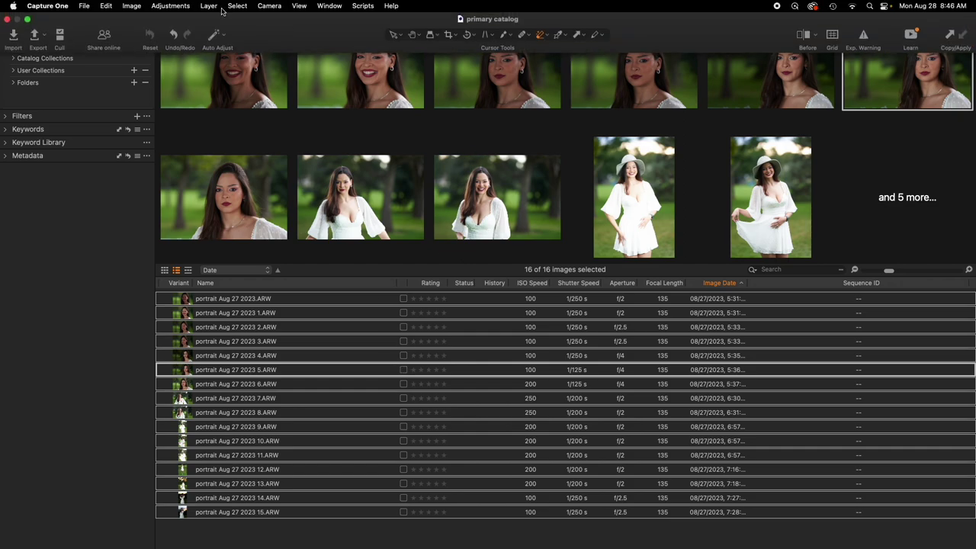
pyautogui.click(135, 7)
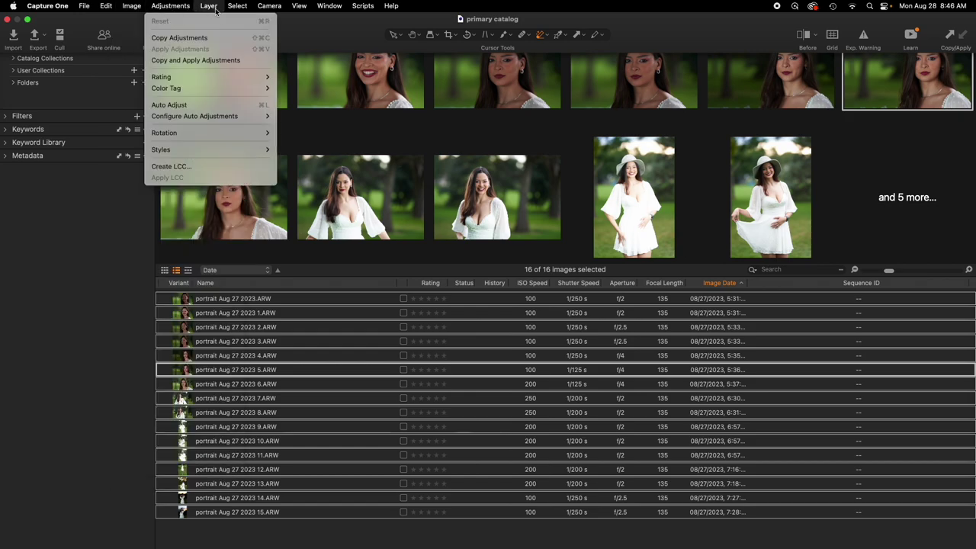
pyautogui.click(263, 32)
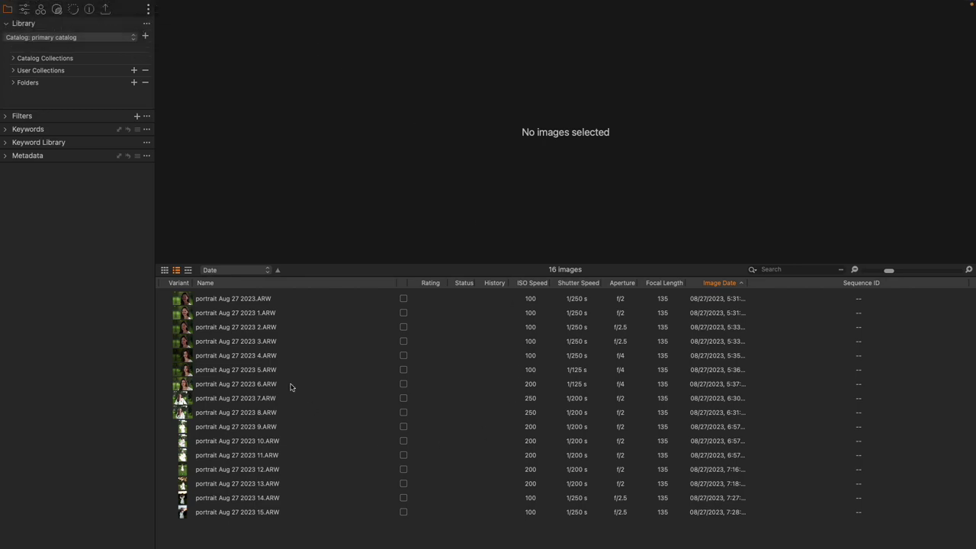
pyautogui.scroll(-1, 297, 386)
pyautogui.click(280, 301)
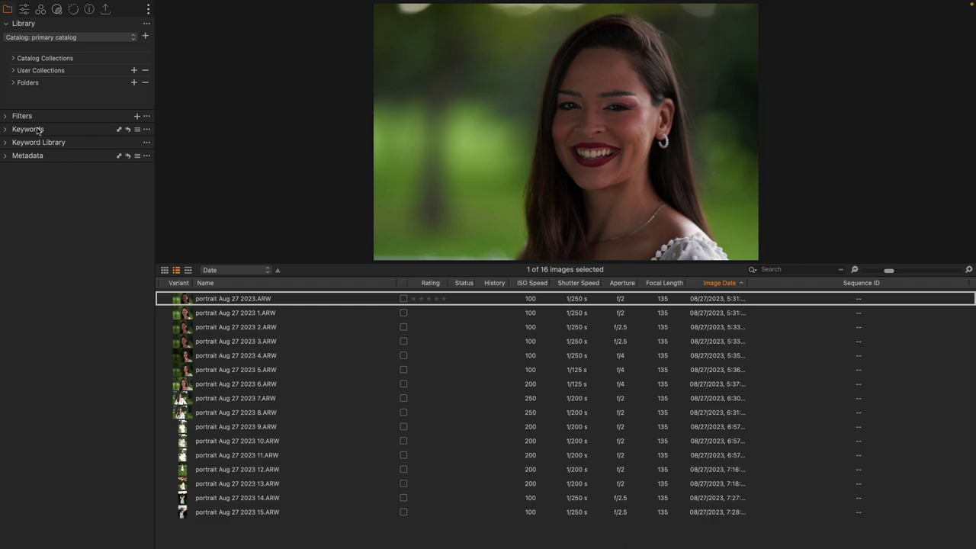
# Replace the expanded Library tool with the Filters tool and show only unrated images, with the Keywords filter group collapsed
pyautogui.click(4, 25)
pyautogui.click(7, 39)
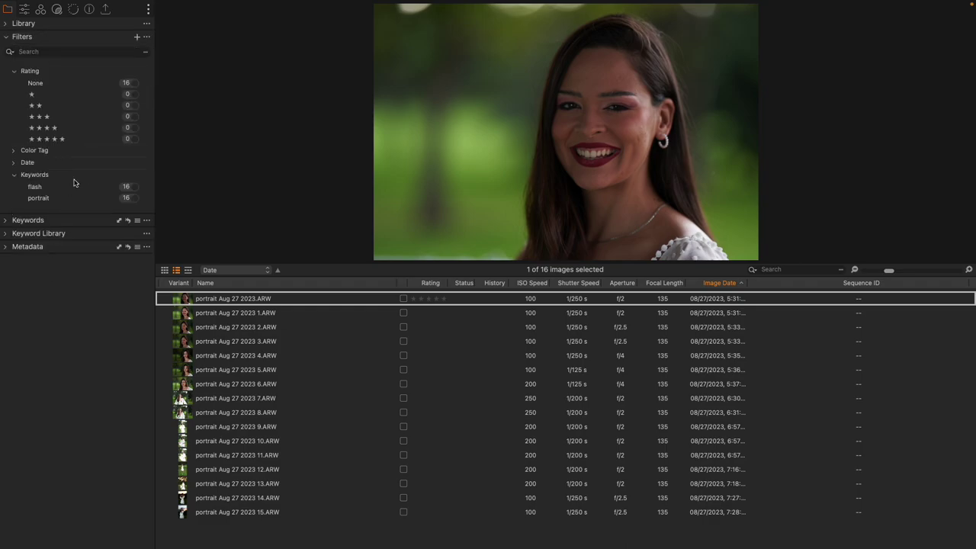
pyautogui.click(134, 83)
pyautogui.click(13, 176)
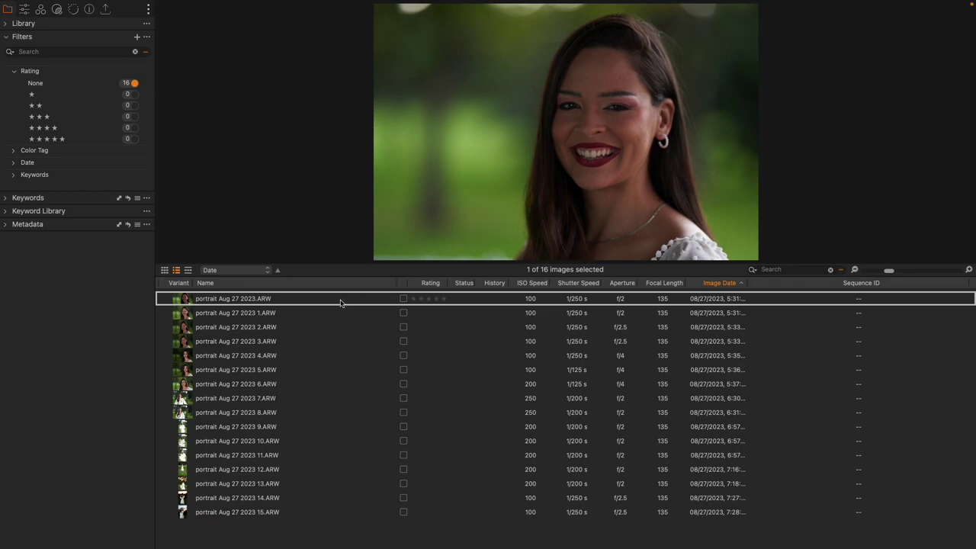
# Rate portrait Aug 27 2023 images 1, 3, 4 and 6 five stars, and the unnumbered image, 2 and 5 three stars
pyautogui.press('3')
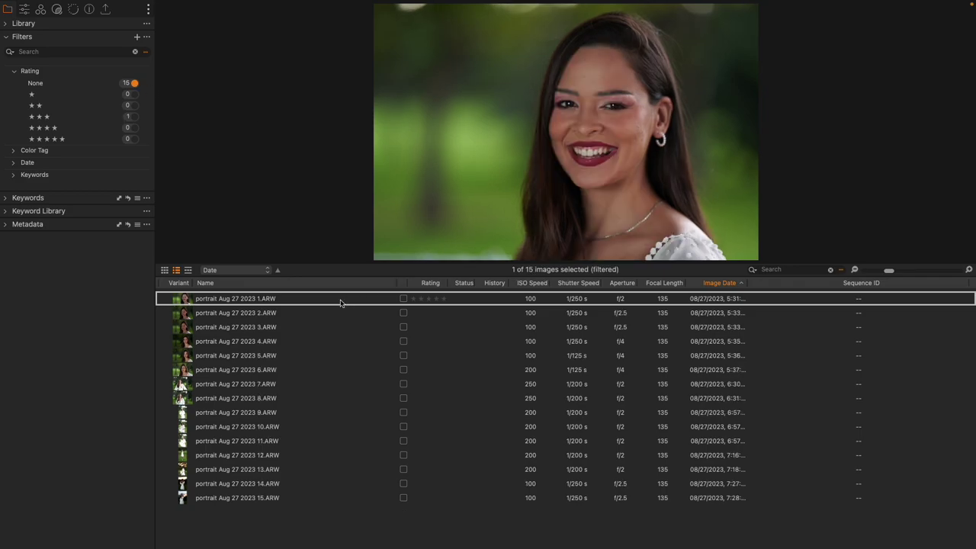
pyautogui.press('5')
pyautogui.press('3')
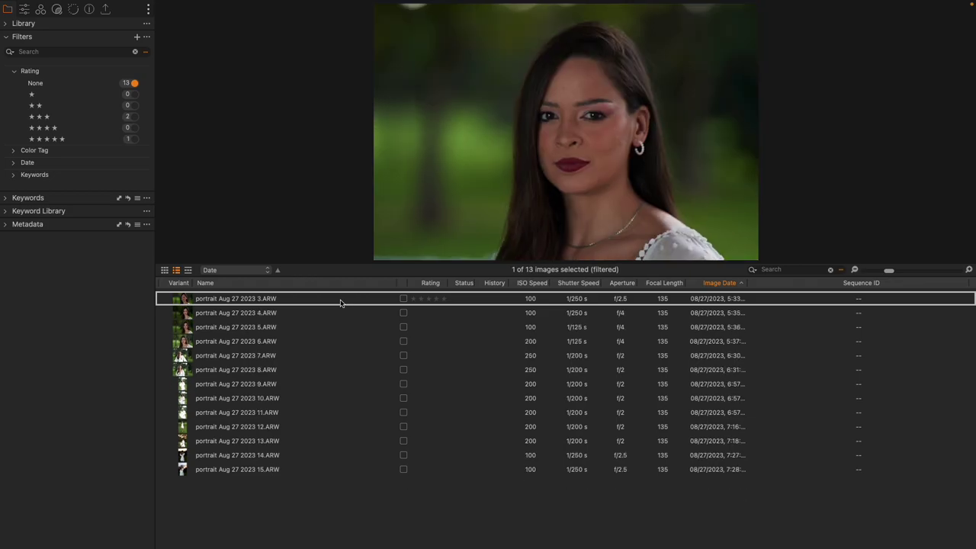
pyautogui.press('5')
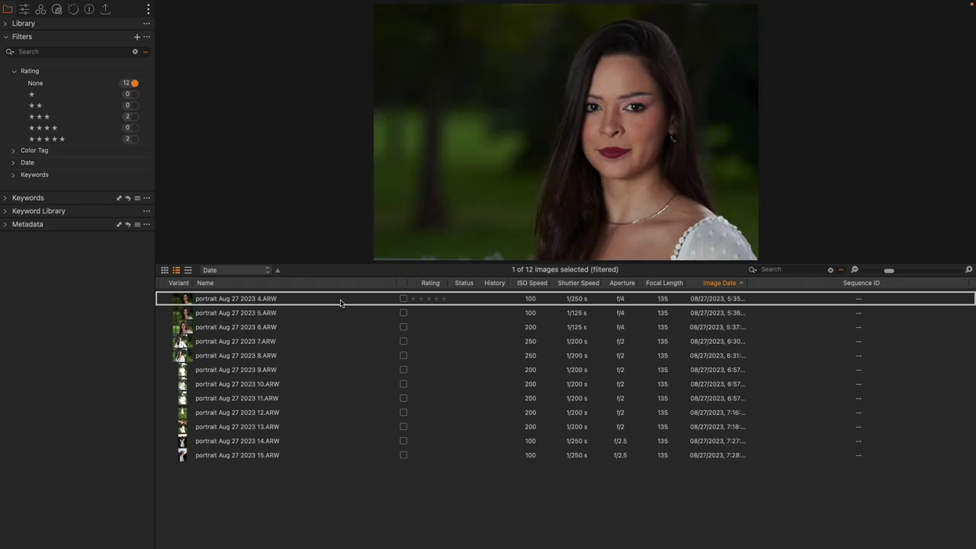
pyautogui.press('5')
pyautogui.press('3')
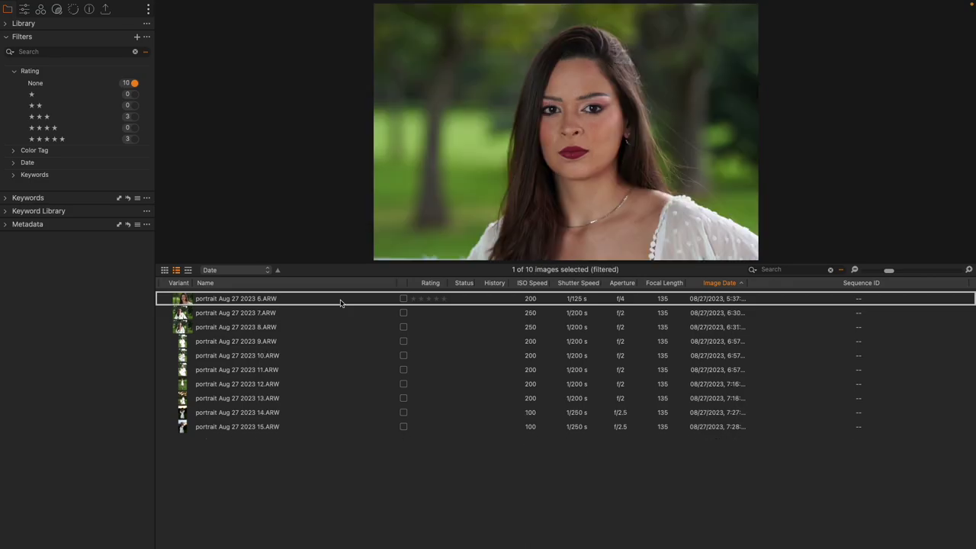
pyautogui.press('5')
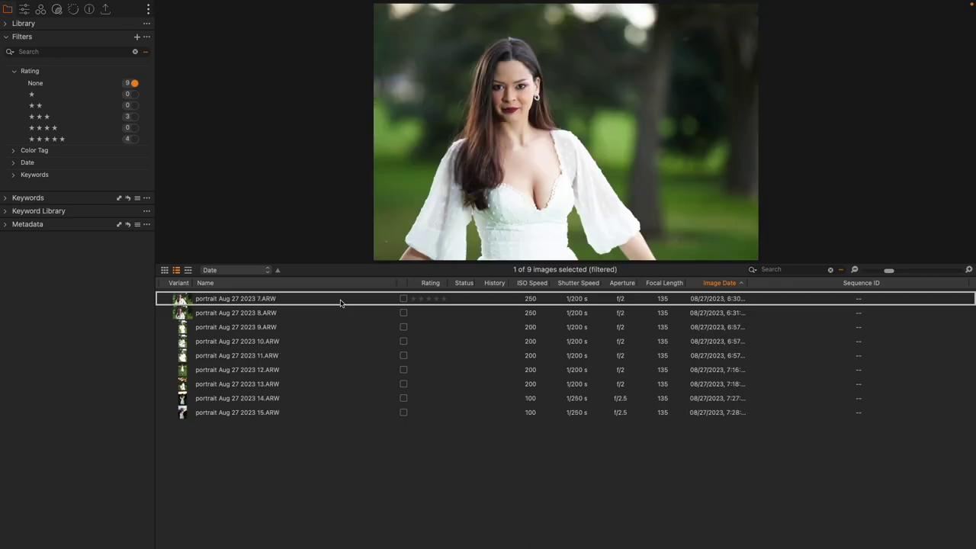
# Rate portrait Aug 27 2023 8.ARW and portrait Aug 27 2023 7.ARW three stars each
pyautogui.press('Down')
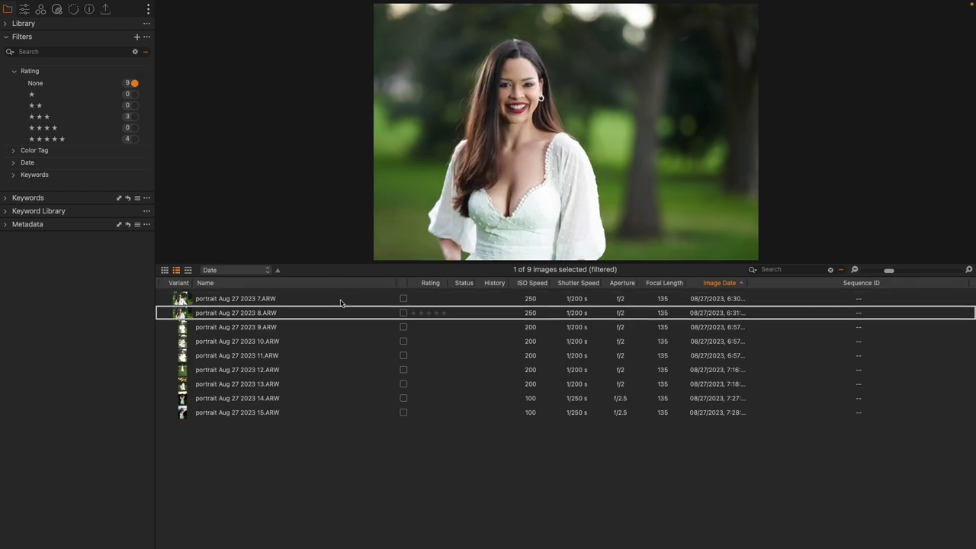
pyautogui.press('3')
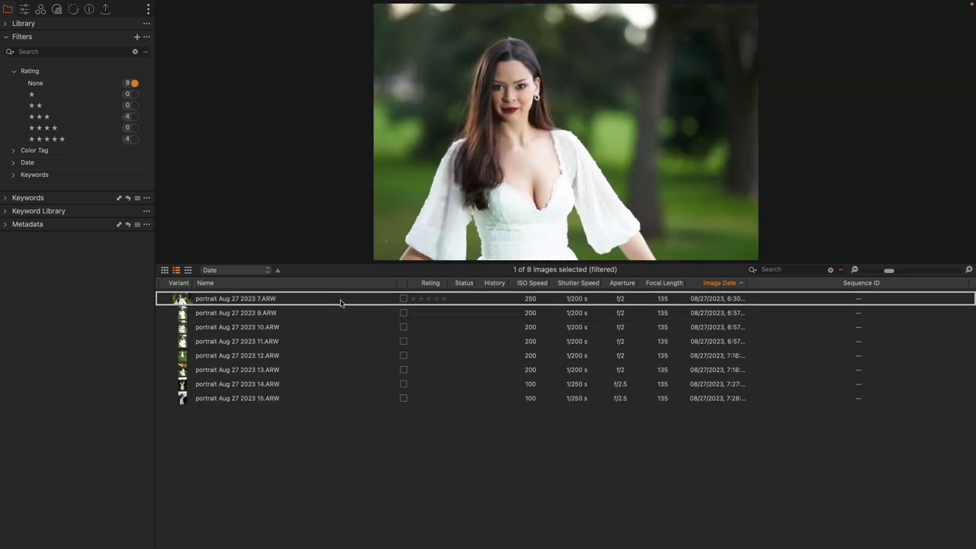
pyautogui.press('3')
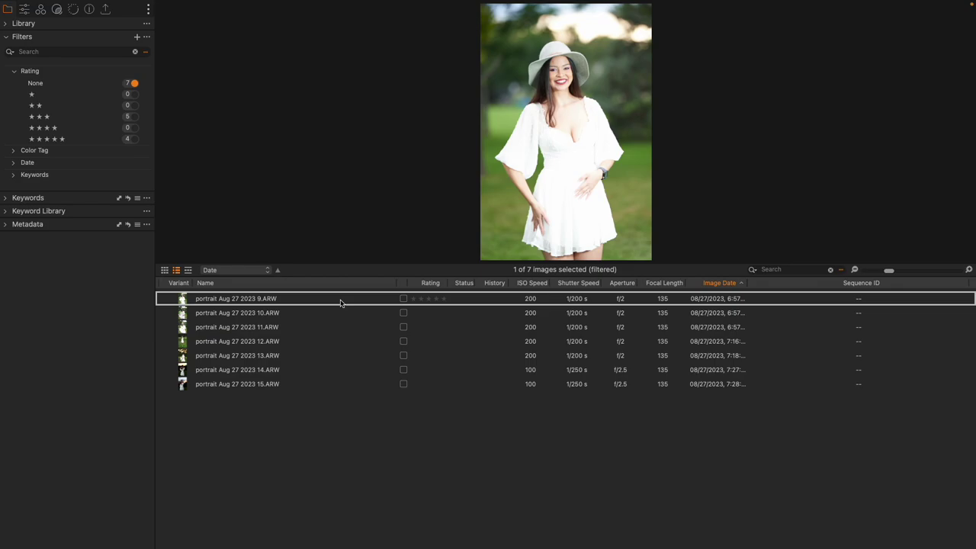
# Rate the remaining unrated images, portrait Aug 27 2023 9 through 15, five stars each
pyautogui.press('5')
pyautogui.press('5')
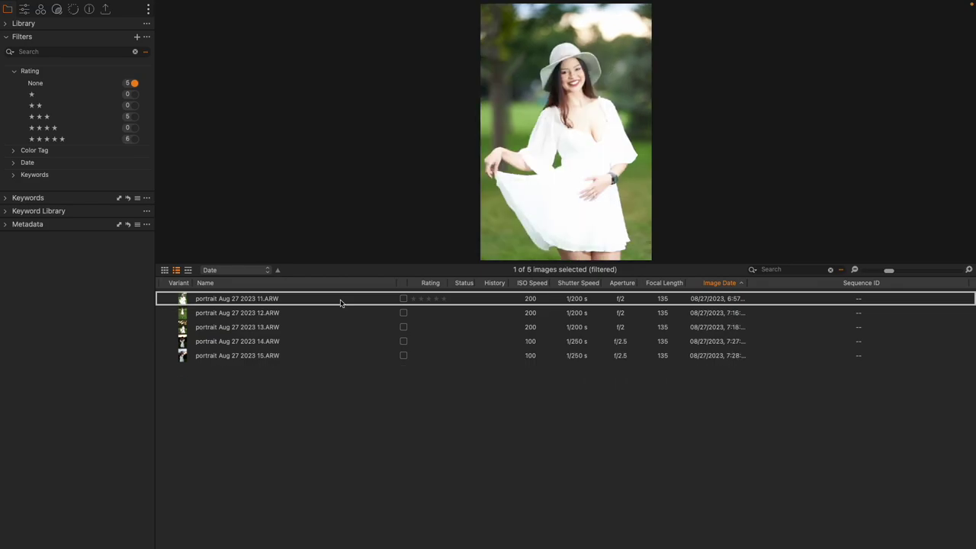
pyautogui.press('5')
pyautogui.press('5')
pyautogui.press('5')
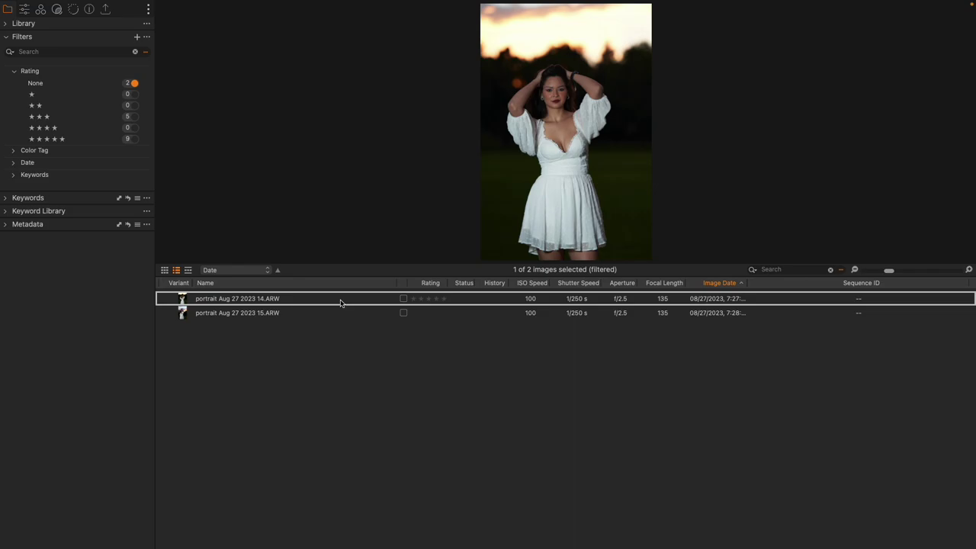
pyautogui.press('5')
pyautogui.press('5')
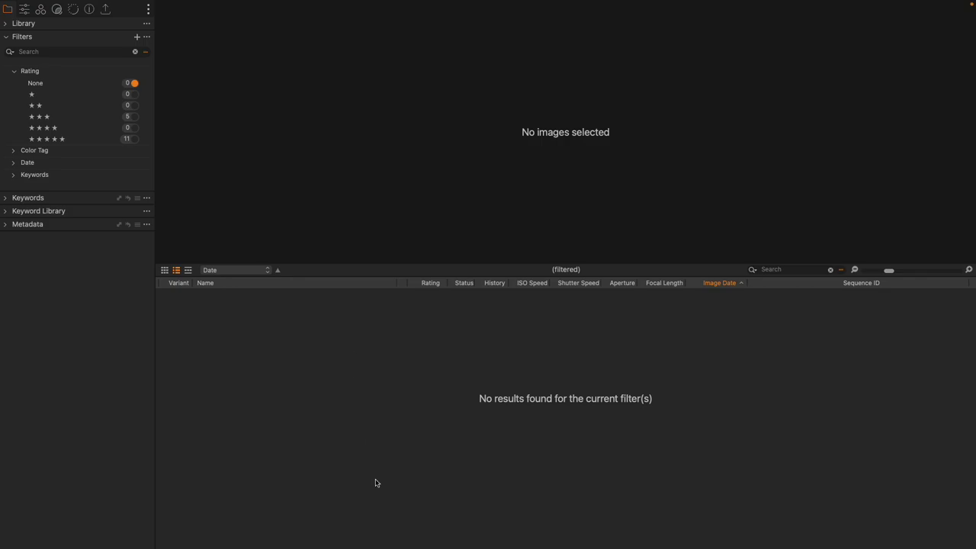
# Show only the five-star images as a filmstrip beneath an enlarged viewer, with portrait Aug 27 2023 1.ARW selected
pyautogui.click(135, 139)
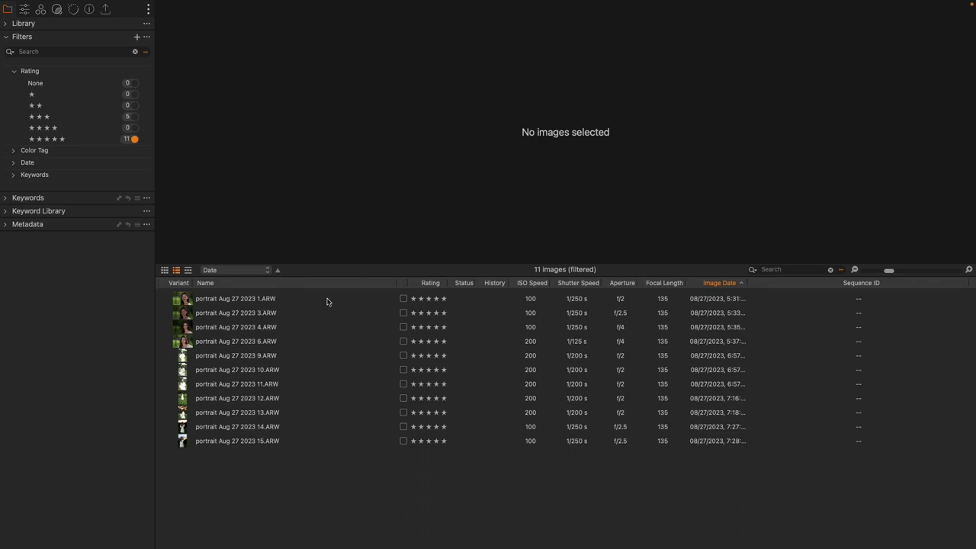
pyautogui.click(188, 271)
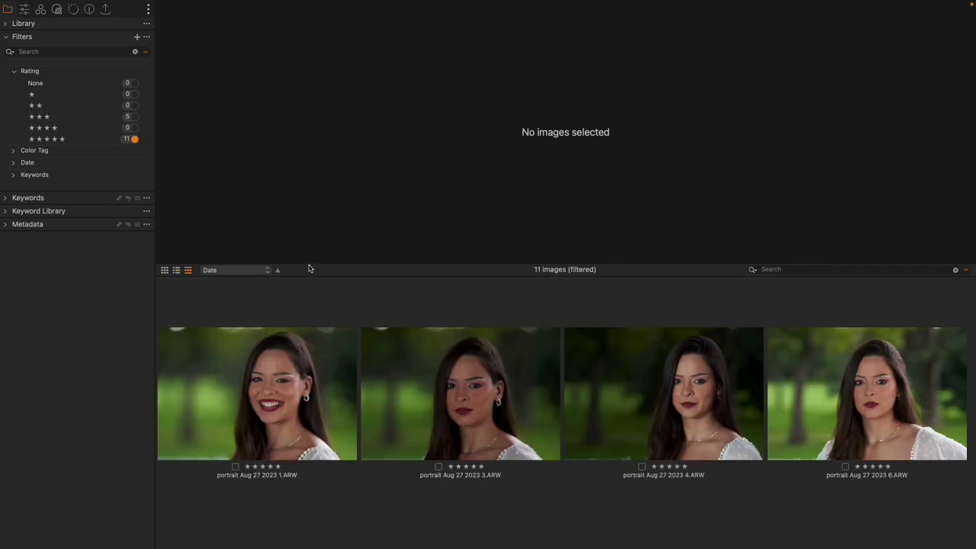
pyautogui.moveTo(307, 262); pyautogui.dragTo(340, 410)
pyautogui.click(208, 494)
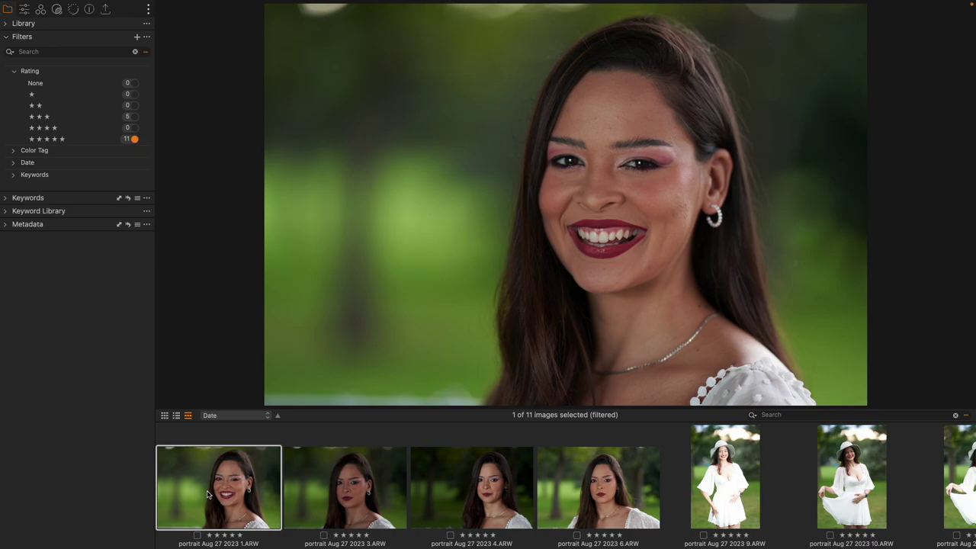